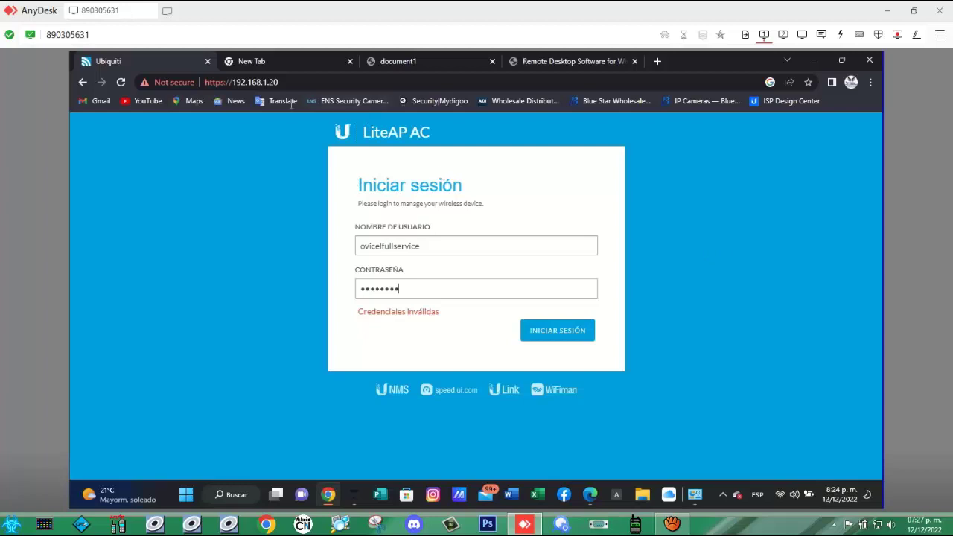
- Reload the 192.168.1.20 device page and check the adapters in Network Connections
left_click(302, 82)
left_click(302, 82)
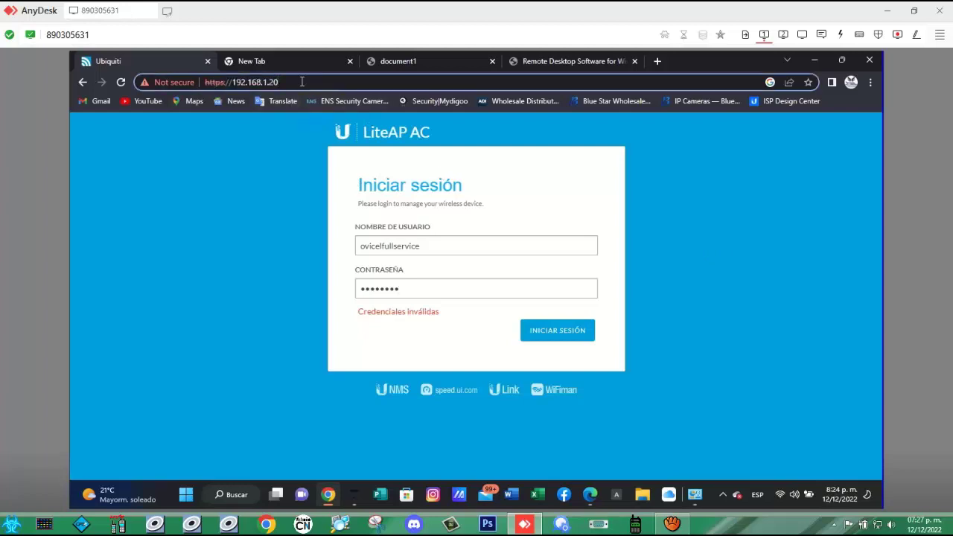
key("Return")
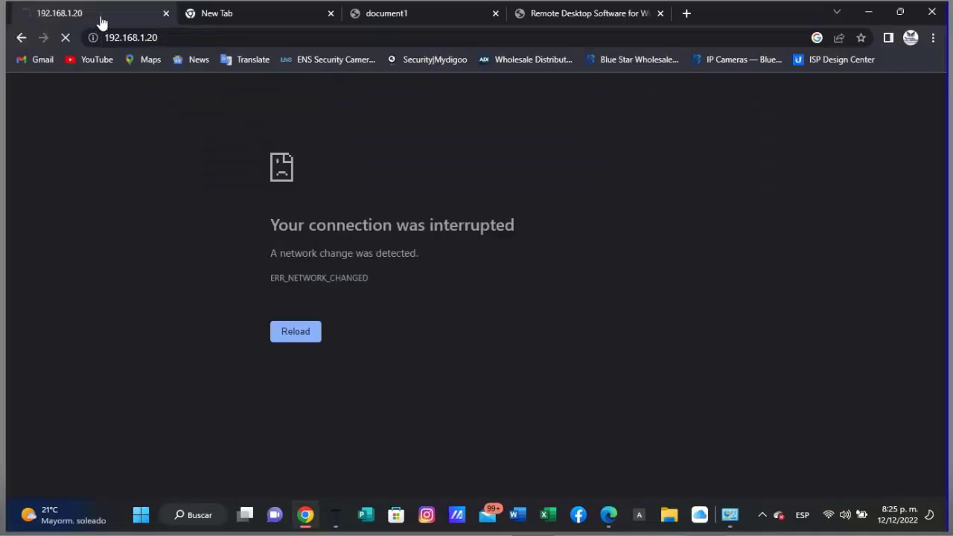
mouse_move(694, 499)
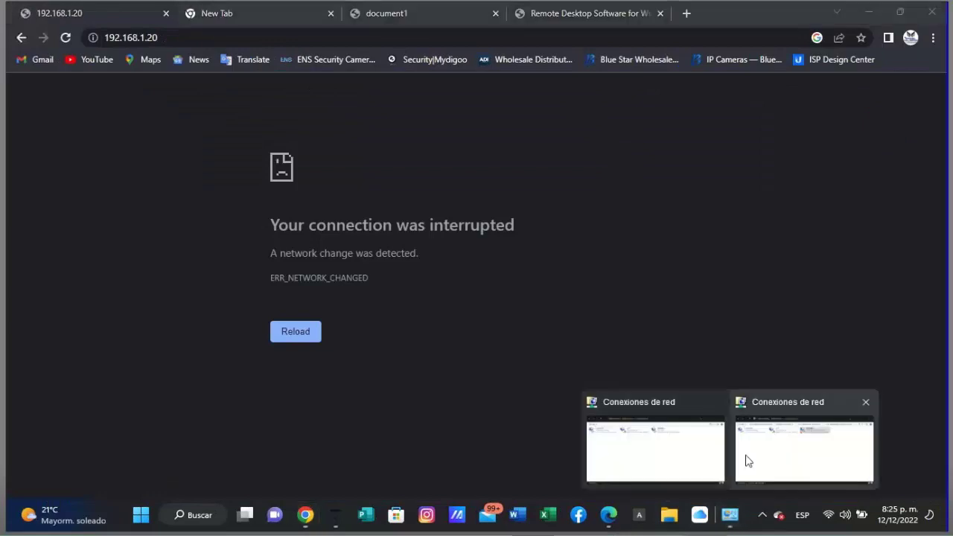
left_click(748, 454)
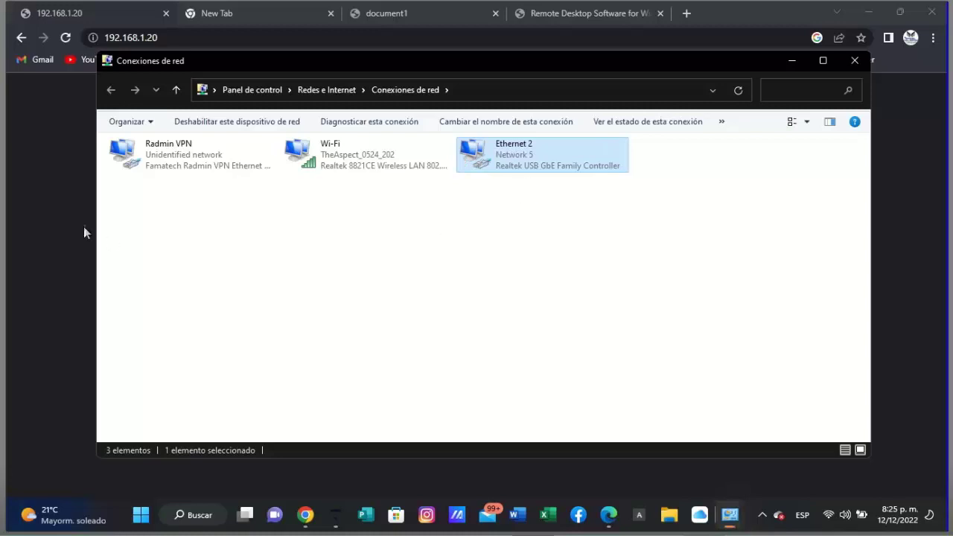
- Retry the page and proceed past the certificate warning to 192.168.1.20
left_click(56, 228)
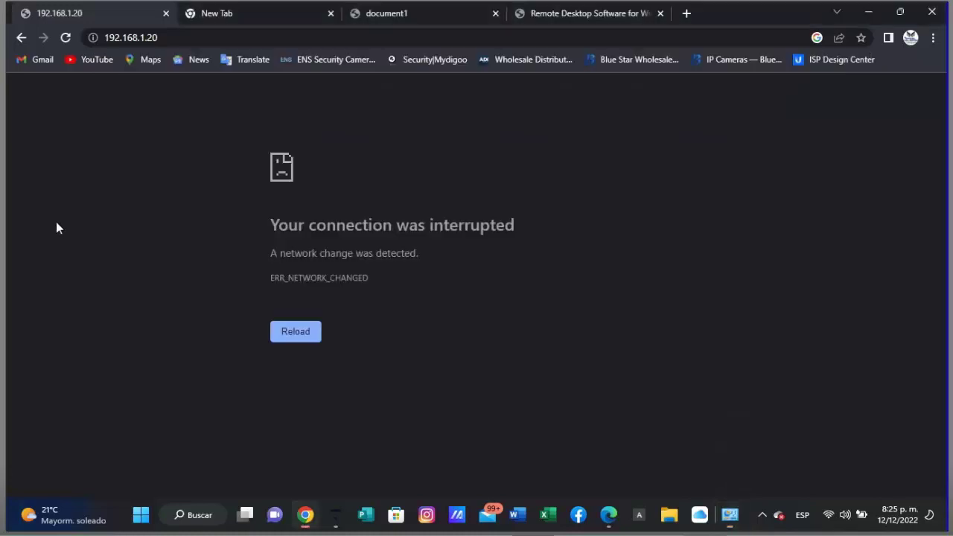
left_click(279, 335)
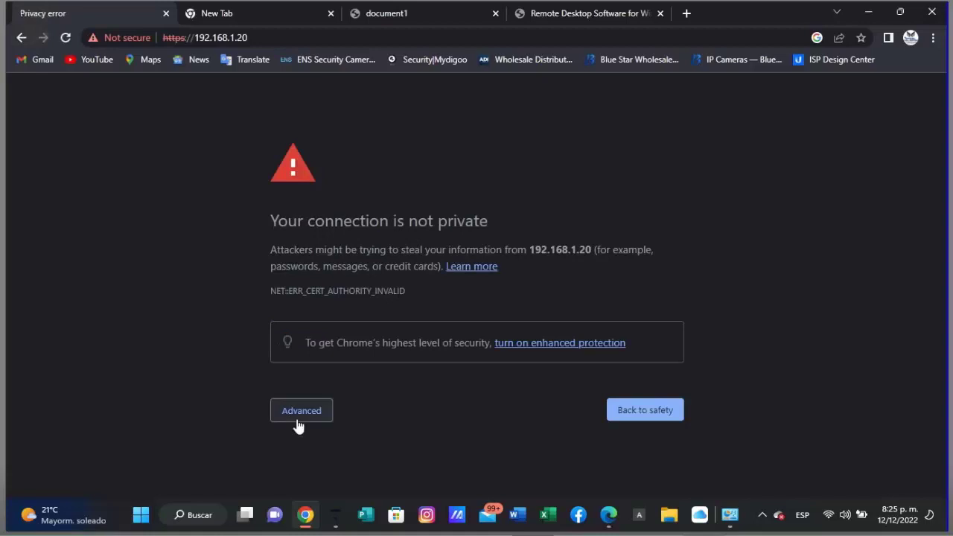
left_click(295, 417)
scroll(276, 431, "down", 1)
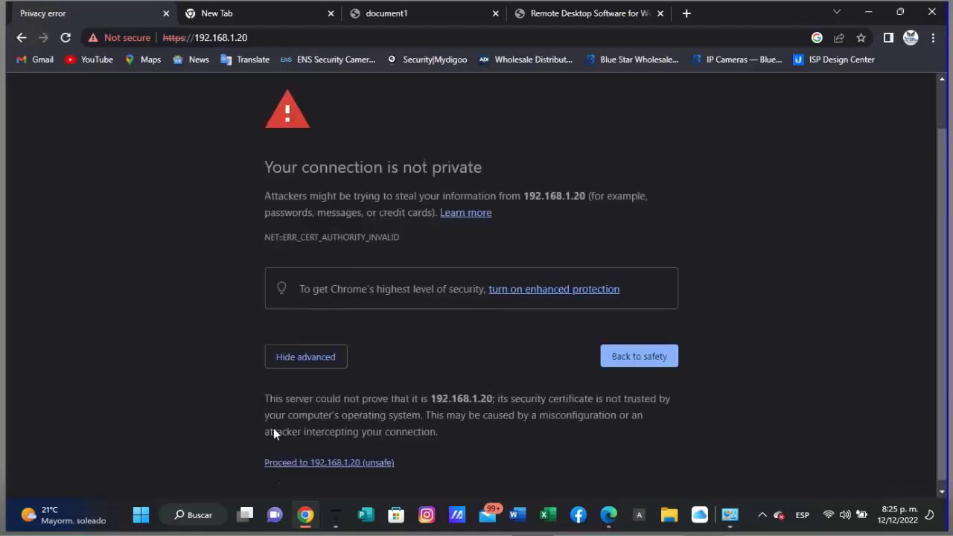
left_click(334, 458)
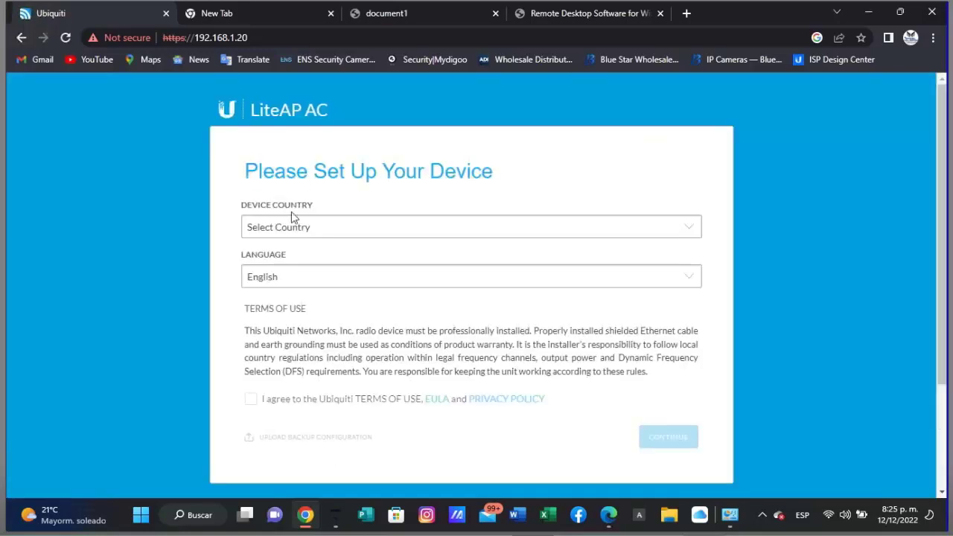
- Set the device country to Mexico
left_click(331, 225)
scroll(311, 285, "down", 10)
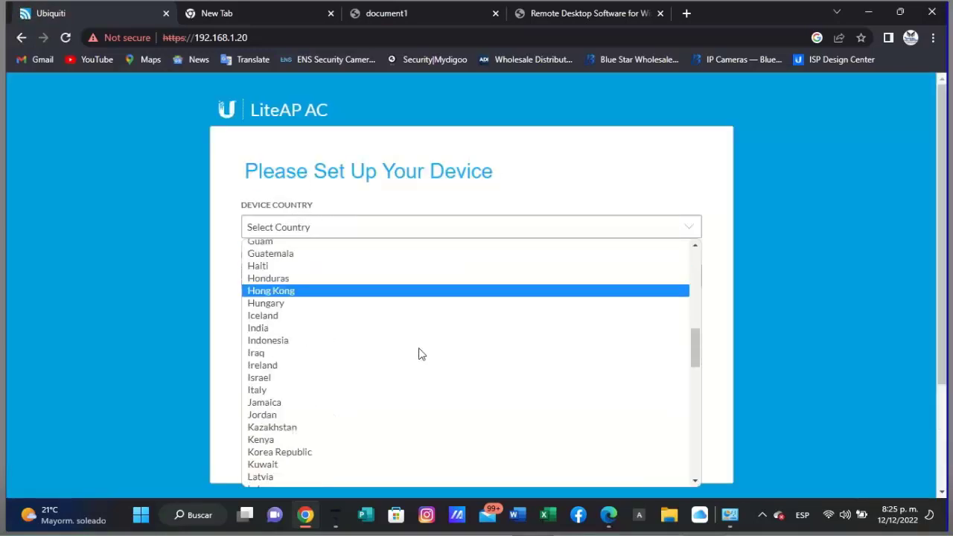
scroll(404, 358, "down", 7)
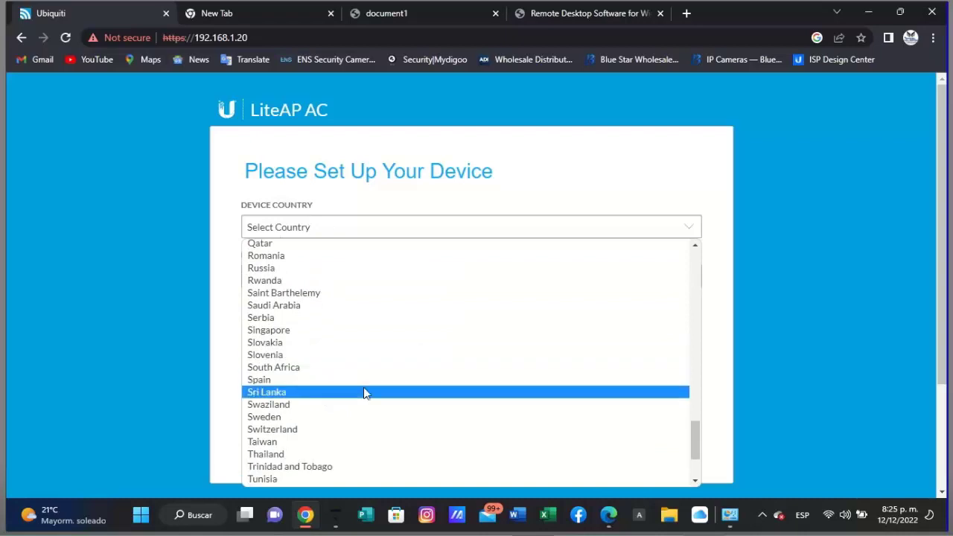
scroll(365, 392, "down", 2)
scroll(365, 392, "down", 1)
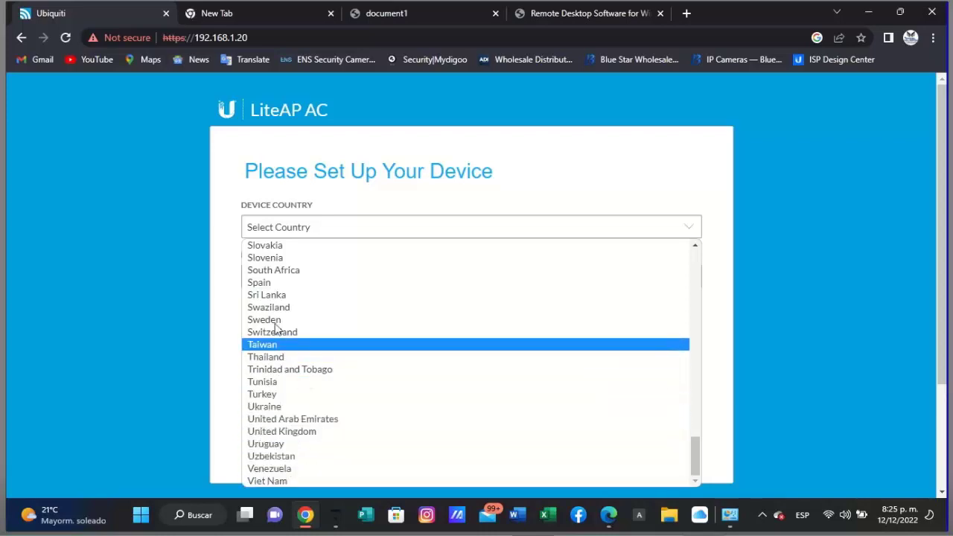
scroll(312, 321, "up", 5)
scroll(312, 321, "up", 15)
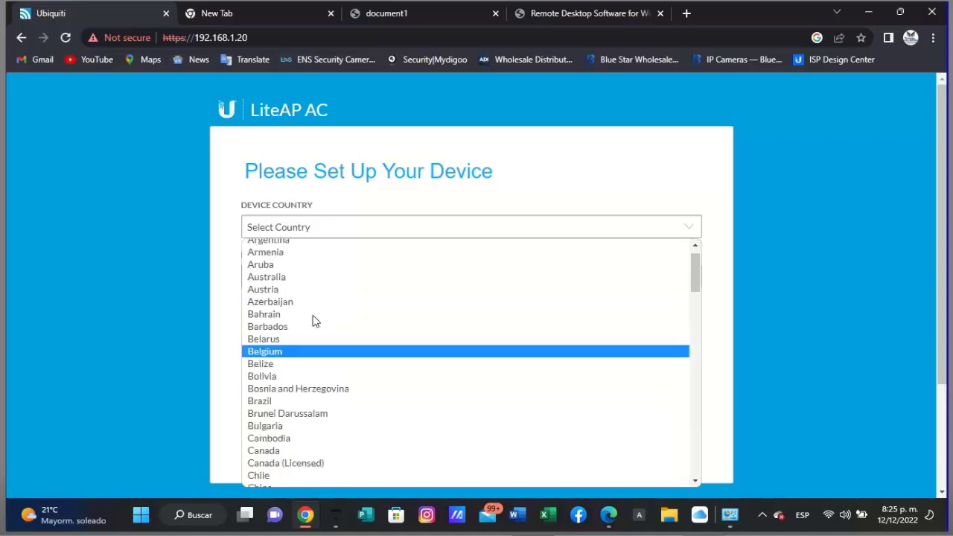
scroll(312, 319, "down", 8)
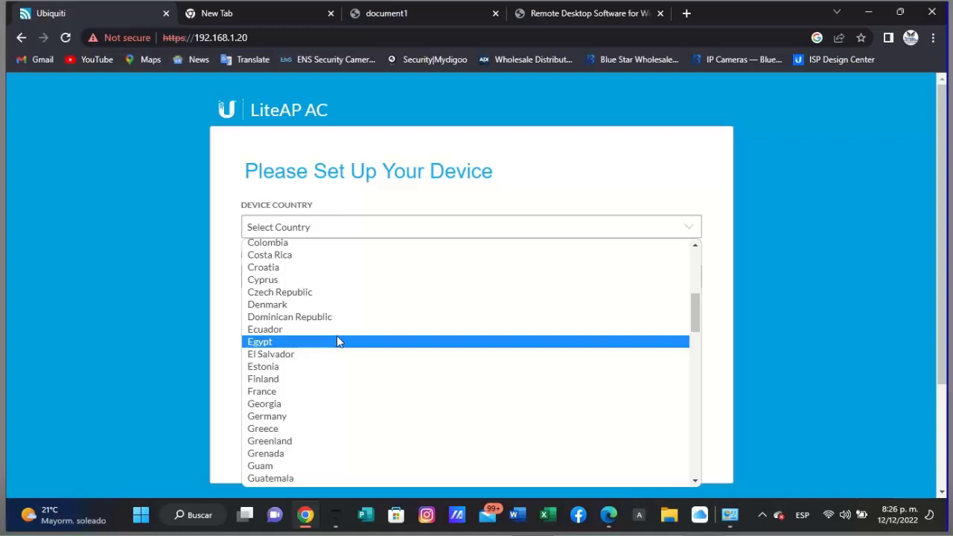
scroll(336, 341, "up", 4)
scroll(337, 341, "down", 10)
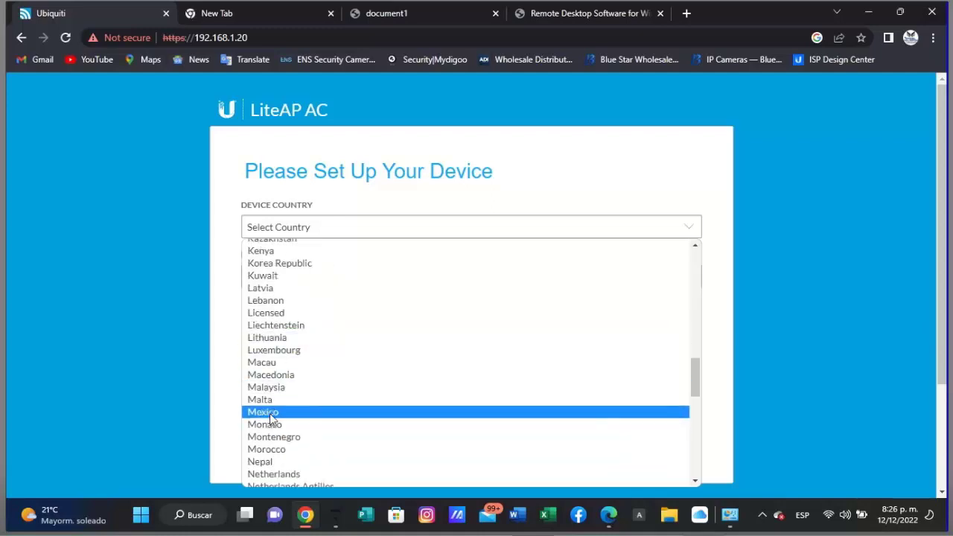
left_click(269, 412)
- Switch the interface language to Español and accept the terms of use
left_click(283, 286)
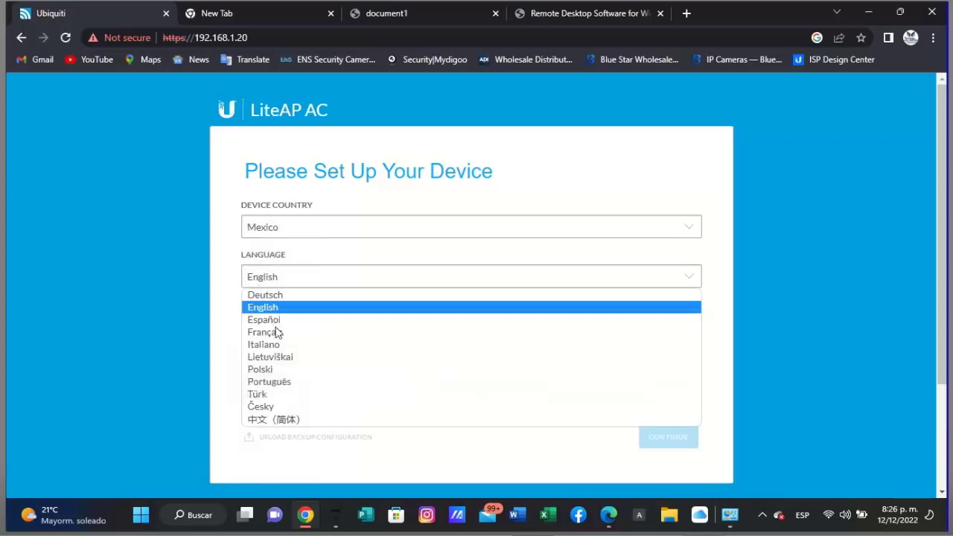
left_click(269, 320)
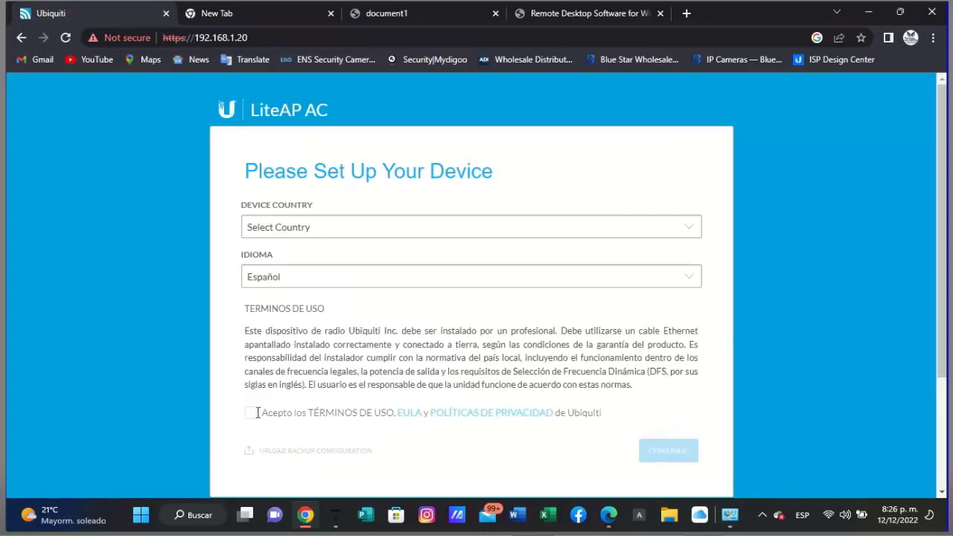
left_click(253, 412)
scroll(223, 380, "down", 2)
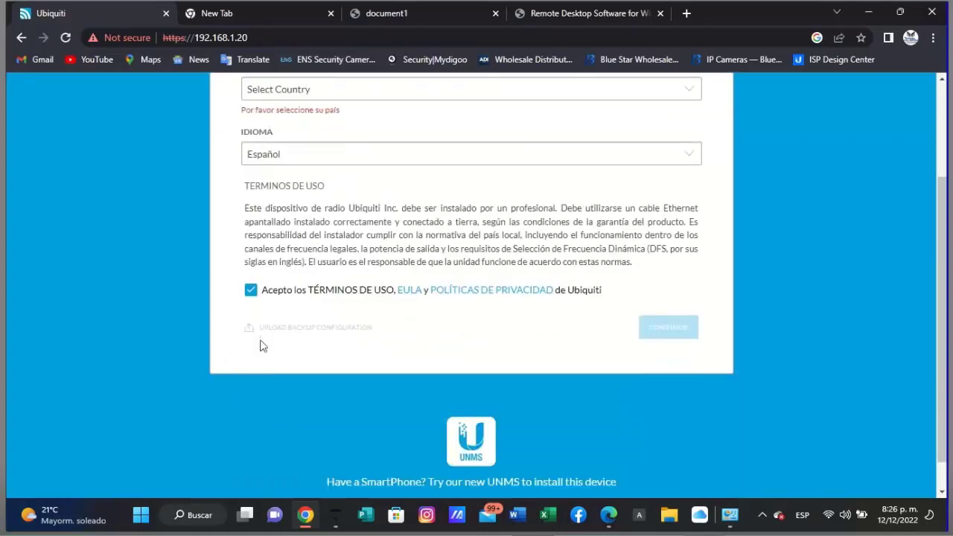
scroll(395, 142, "up", 1)
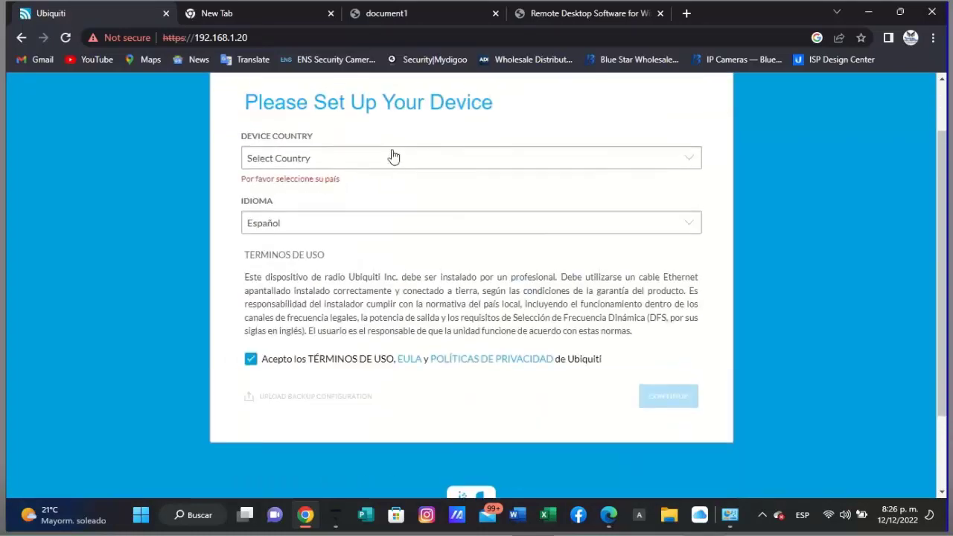
- Confirm Mexico as the device country and continue to the account page
left_click(392, 155)
scroll(310, 315, "down", 7)
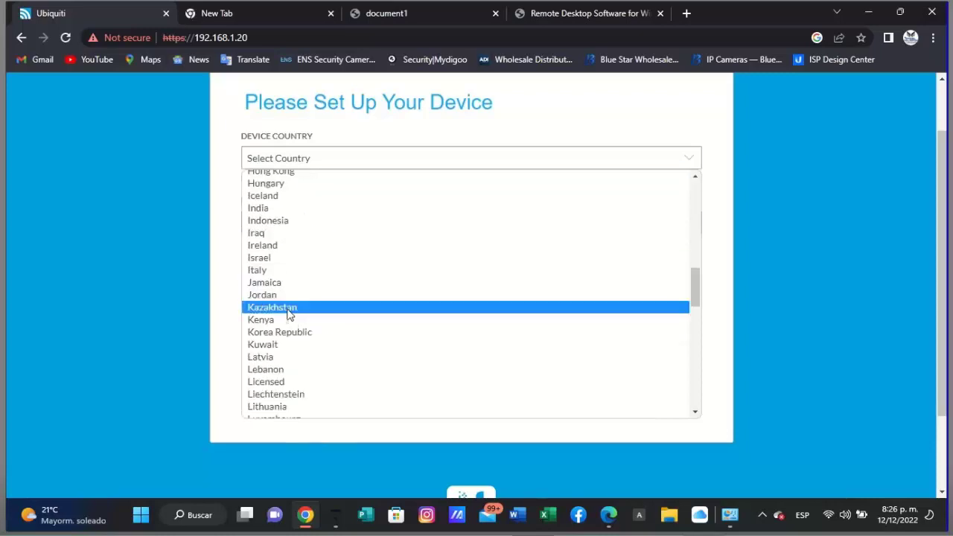
scroll(285, 368, "down", 3)
left_click(278, 348)
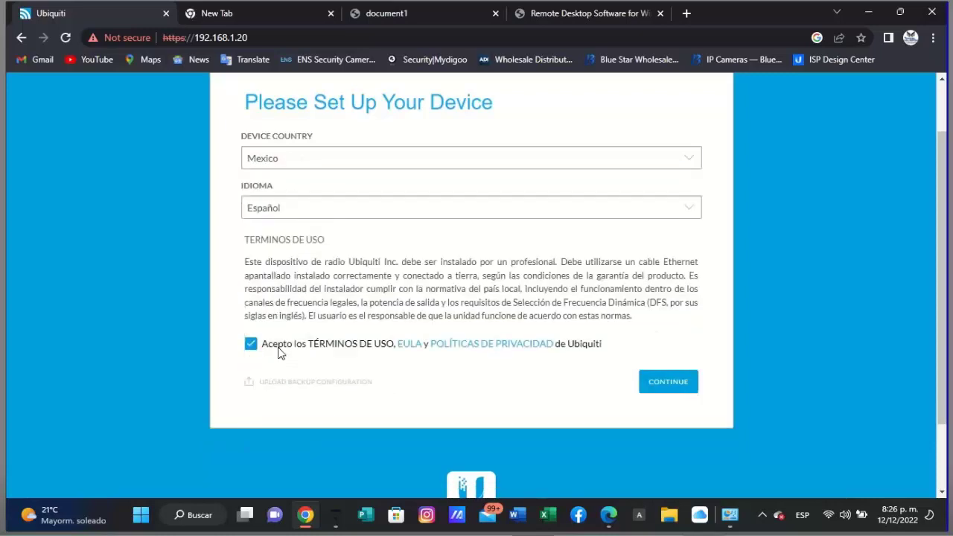
left_click(676, 384)
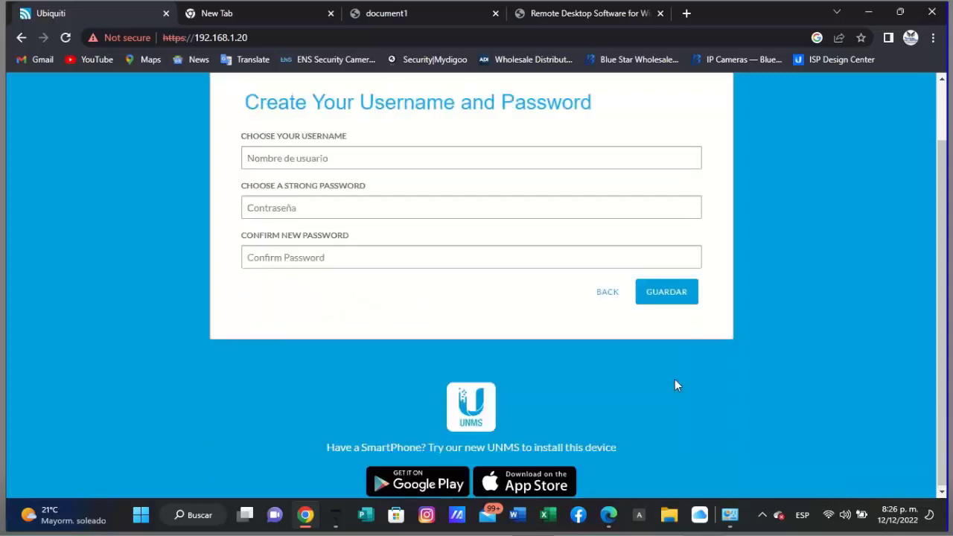
- Enter the new administrator username
left_click(365, 154)
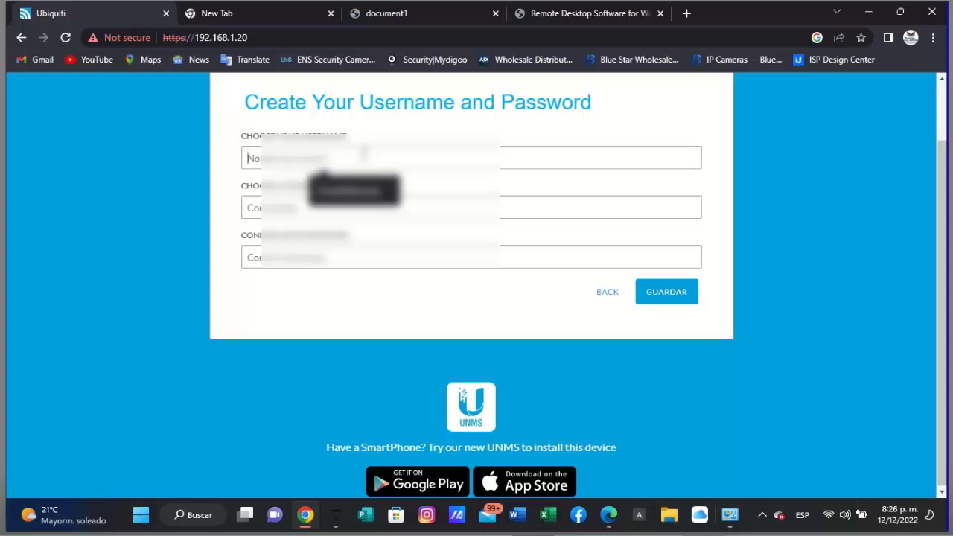
type("o")
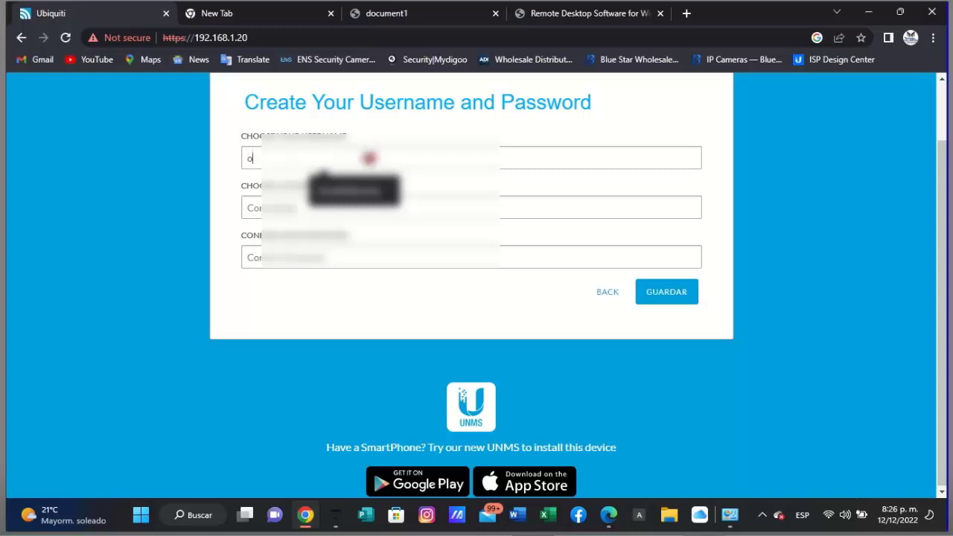
key("BackSpace")
type("o")
key("BackSpace")
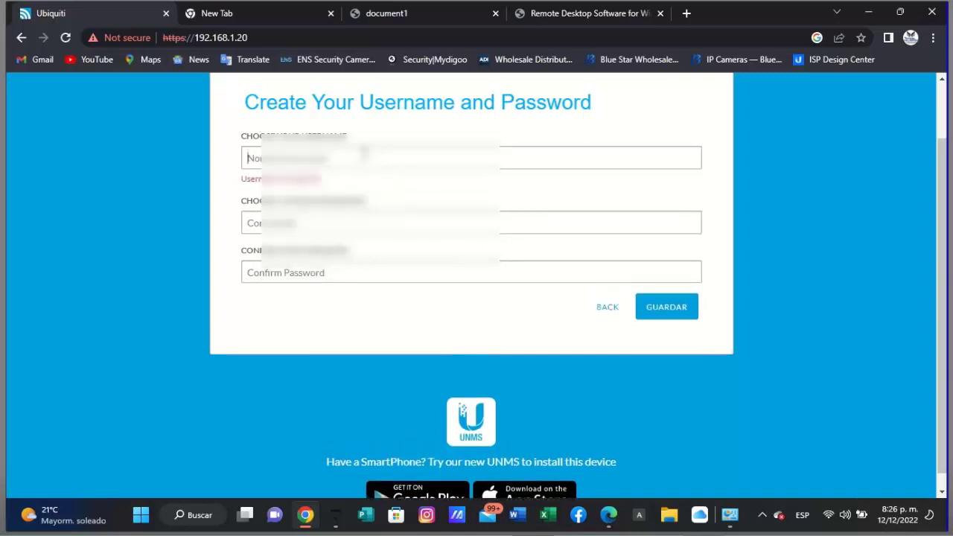
type("ov")
left_click(368, 157)
type("iedo")
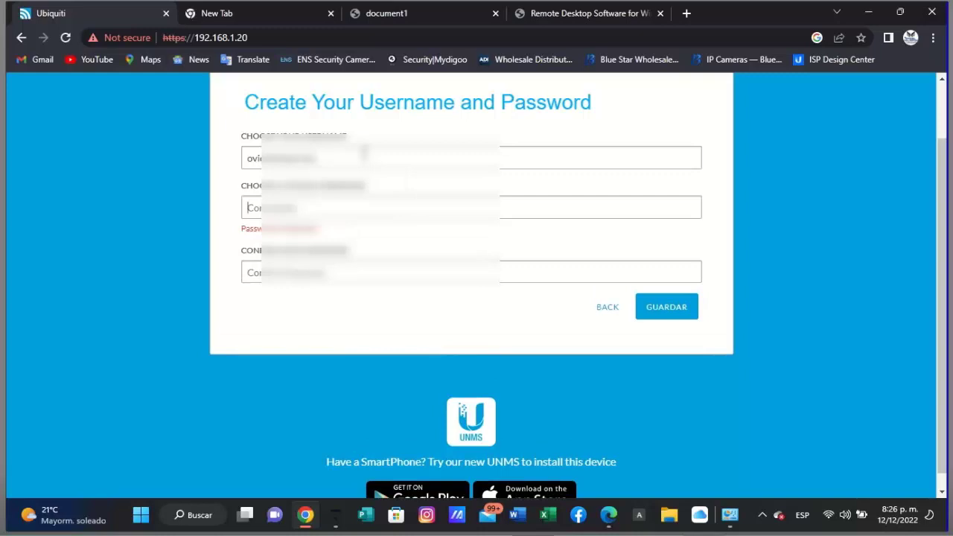
- Enter and confirm the administrator password, then save with GUARDAR
type("a")
left_click(400, 119)
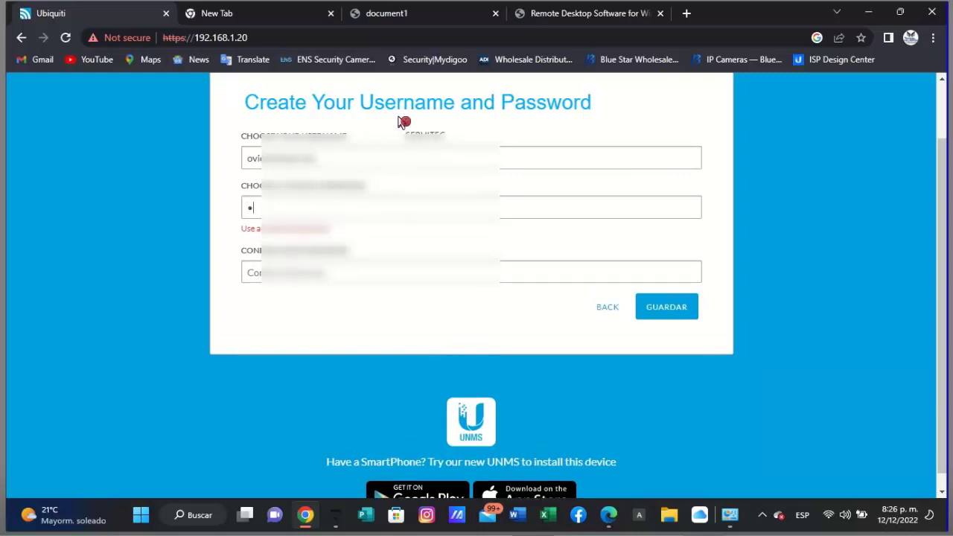
type("aaaaaaaa")
key("Tab")
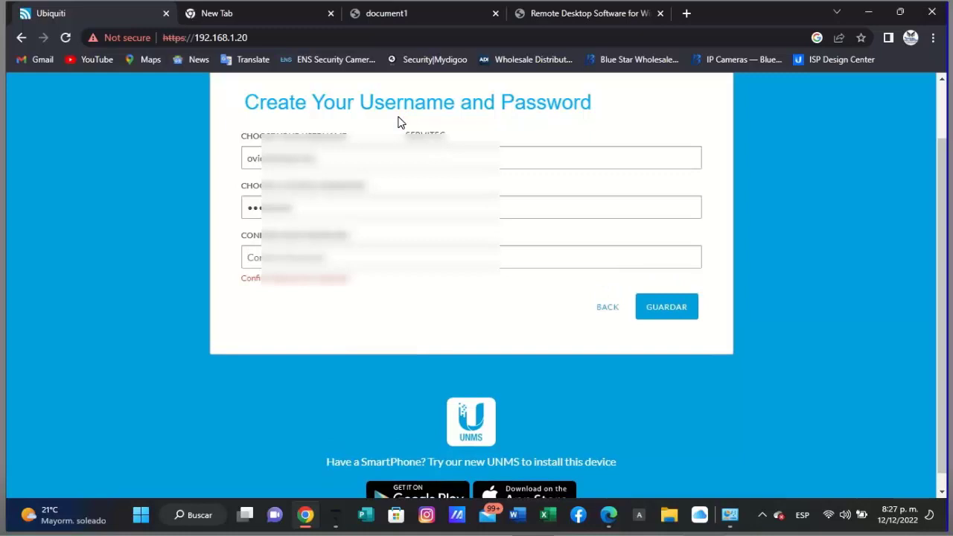
type("a")
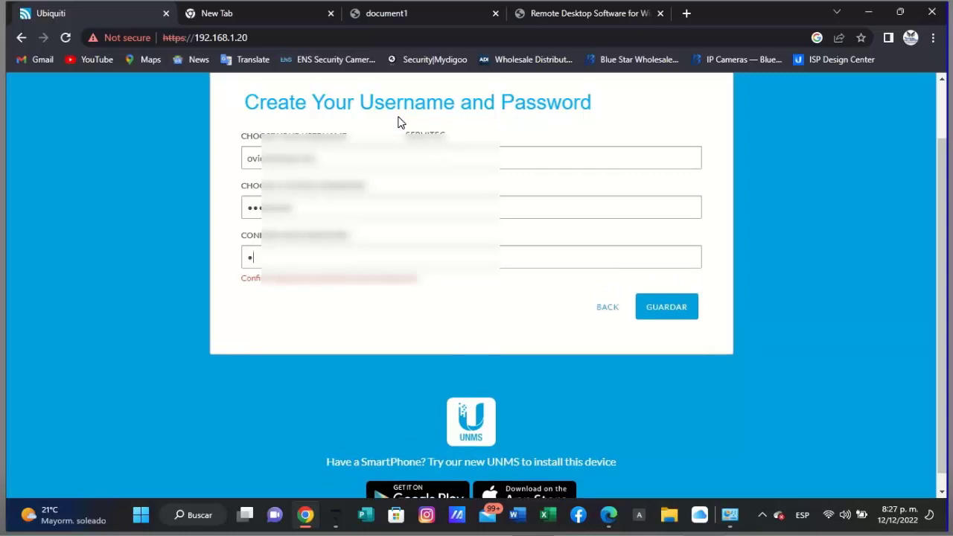
left_click(402, 121)
type("aaaaaaa")
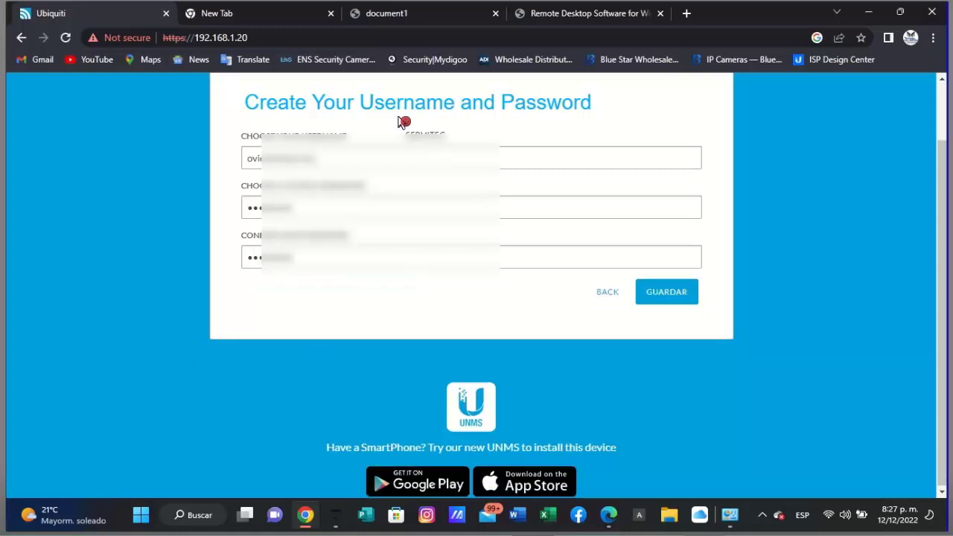
left_click(679, 289)
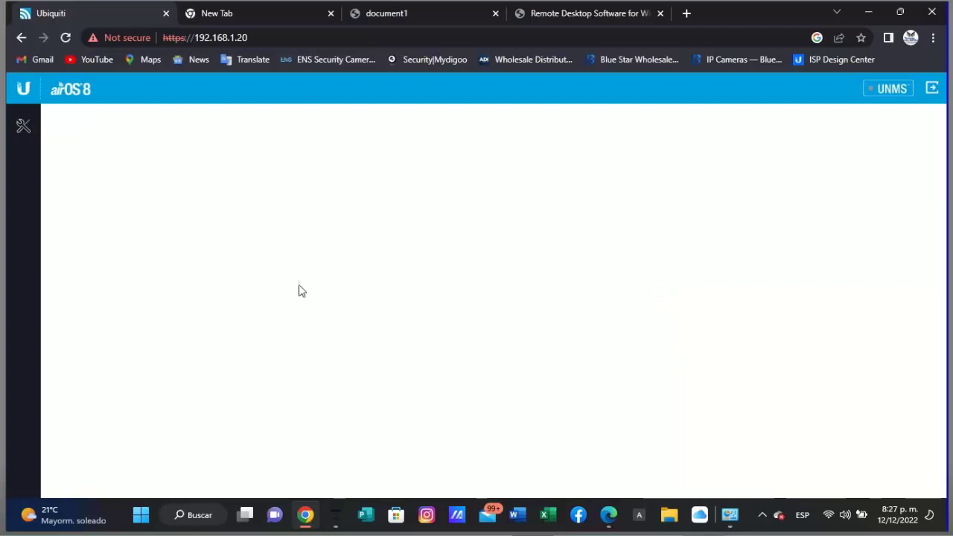
- Reload the blank LiteAP AC interface and open the Inalámbrico wireless settings
left_click(26, 125)
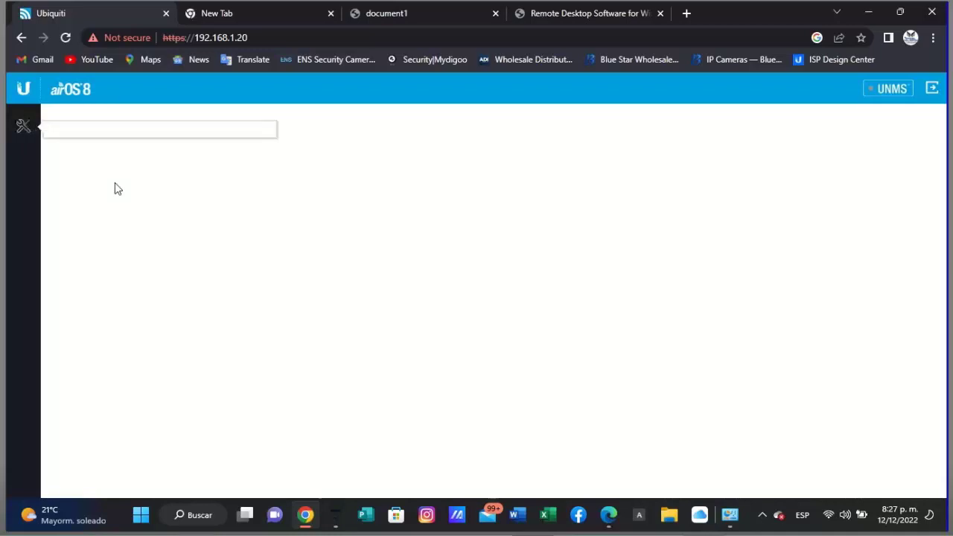
left_click(123, 248)
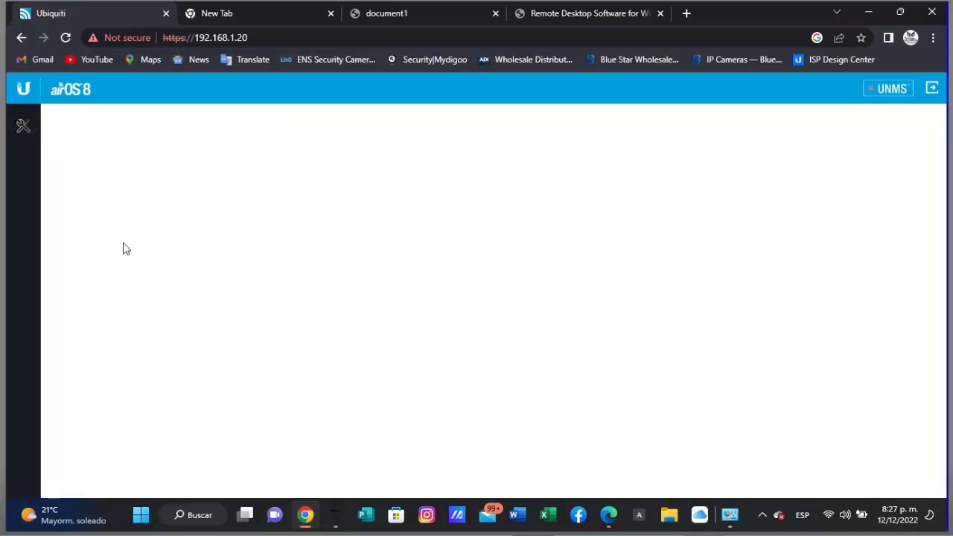
left_click(65, 39)
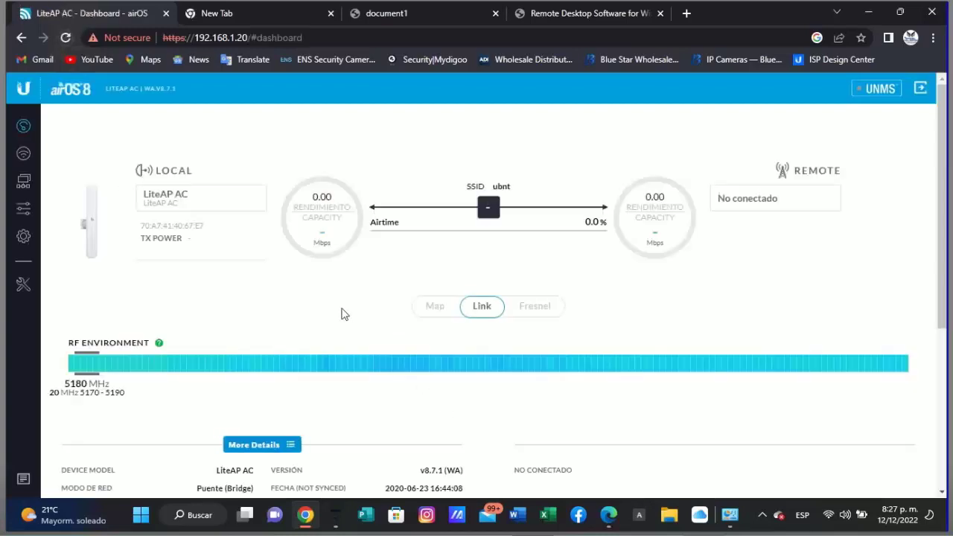
left_click(24, 154)
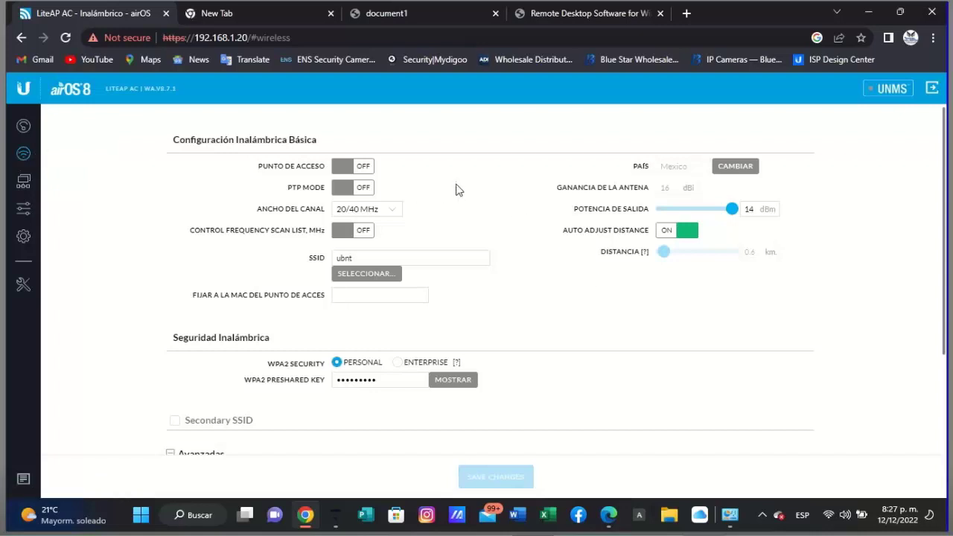
- Switch the radio to access point mode, keeping 40 MHz channel width
left_click(363, 170)
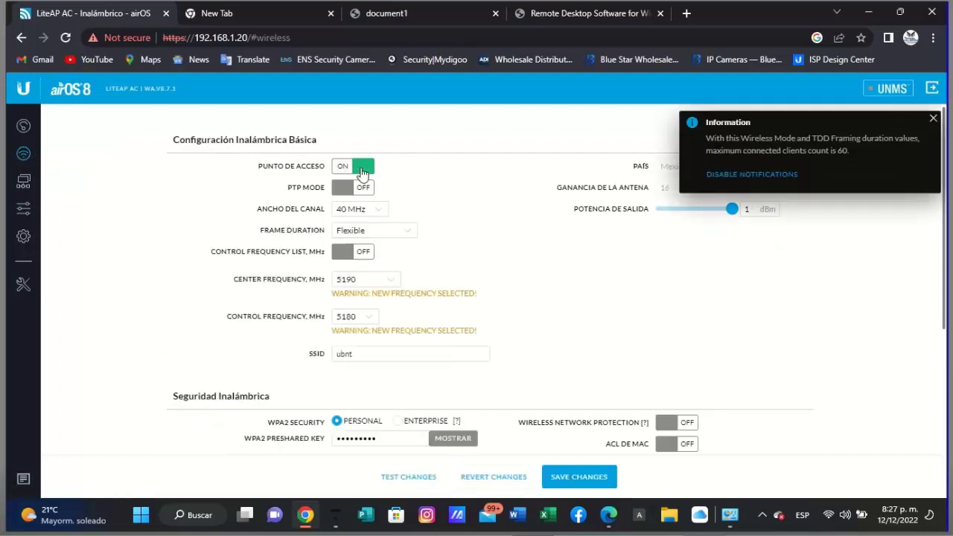
left_click(377, 215)
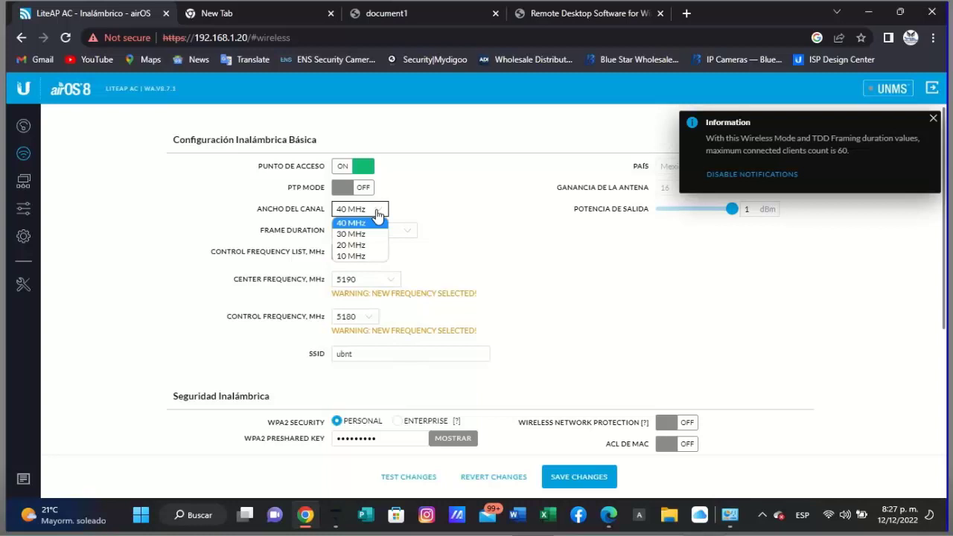
left_click(462, 208)
- Set frame duration to Flexible and enable the control frequency list
left_click(406, 231)
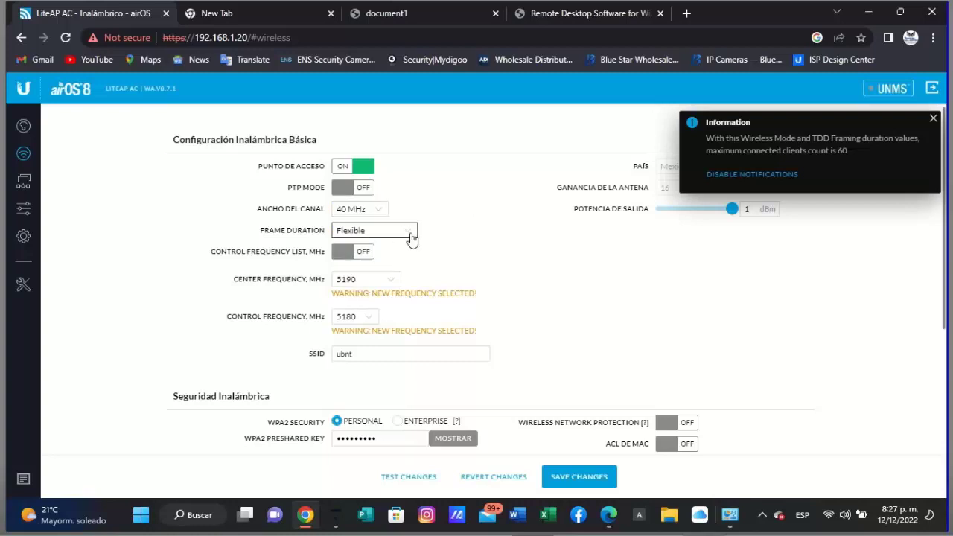
left_click(491, 198)
left_click(414, 234)
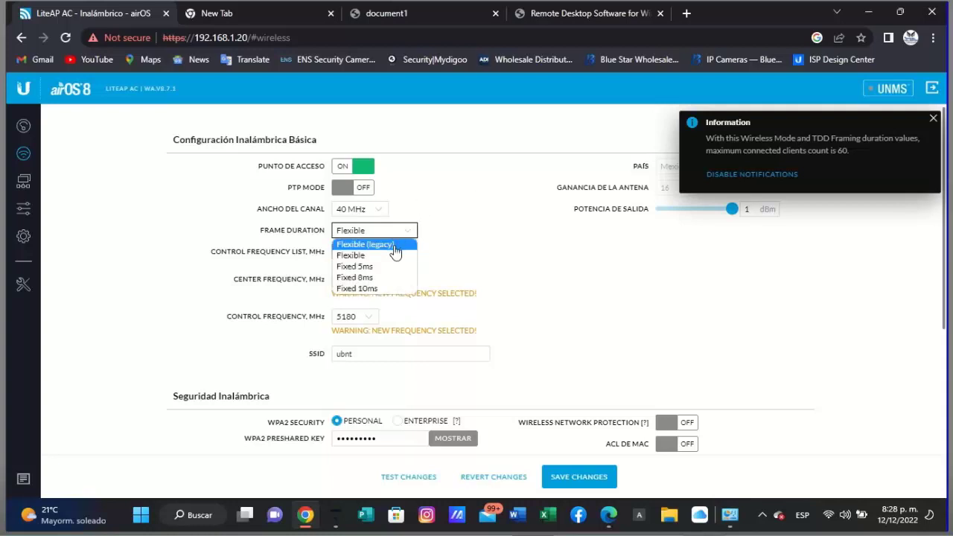
left_click(367, 245)
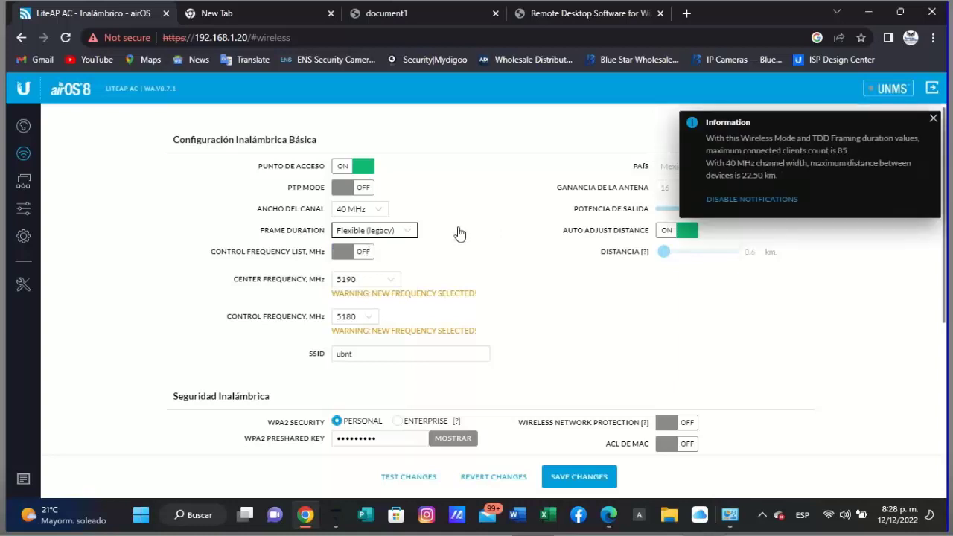
left_click(414, 233)
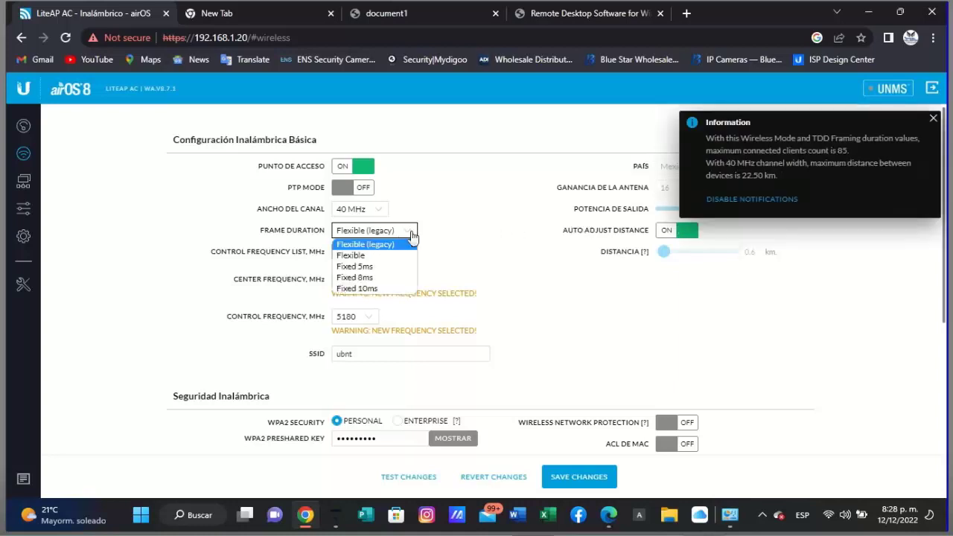
left_click(374, 255)
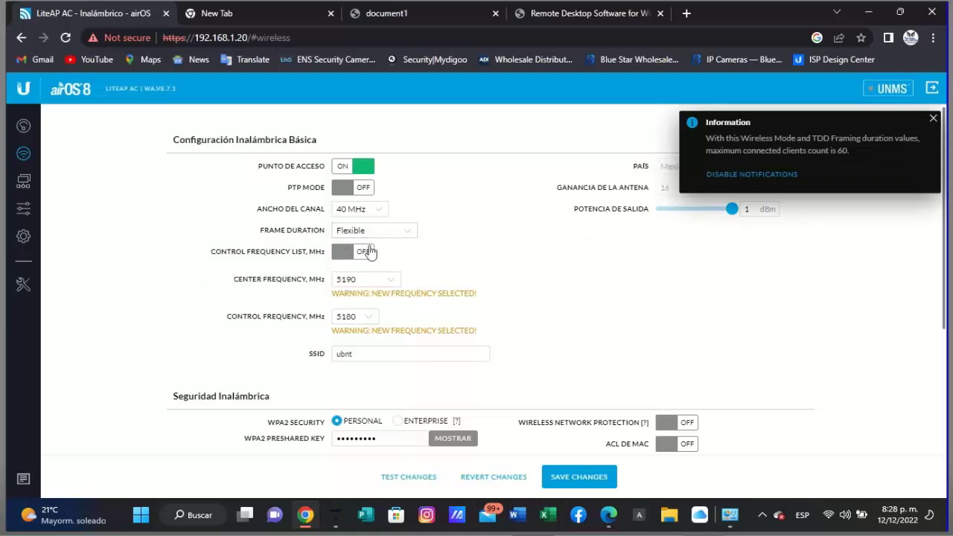
left_click(365, 252)
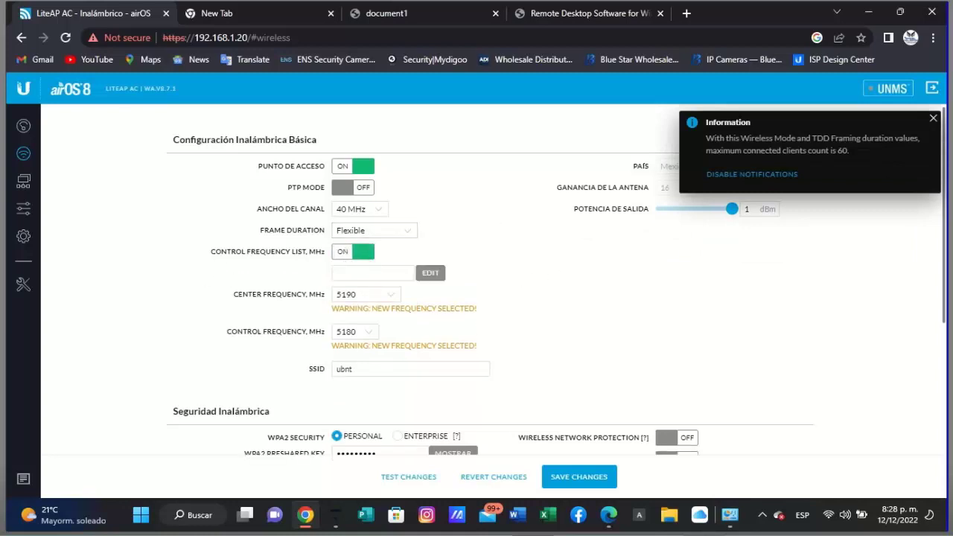
left_click(933, 118)
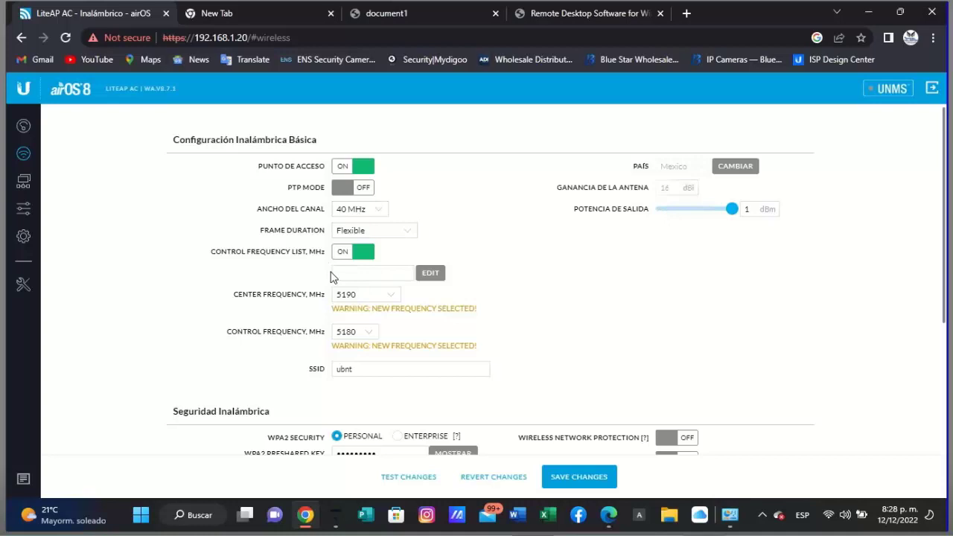
- Edit the control frequency list so only 5745 MHz is ticked
left_click(432, 273)
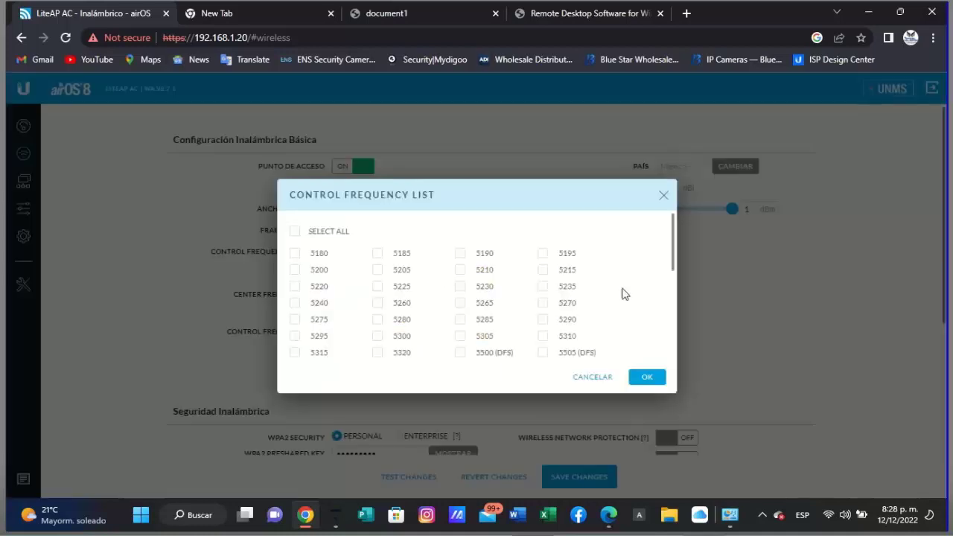
left_click_drag(672, 246, 666, 362)
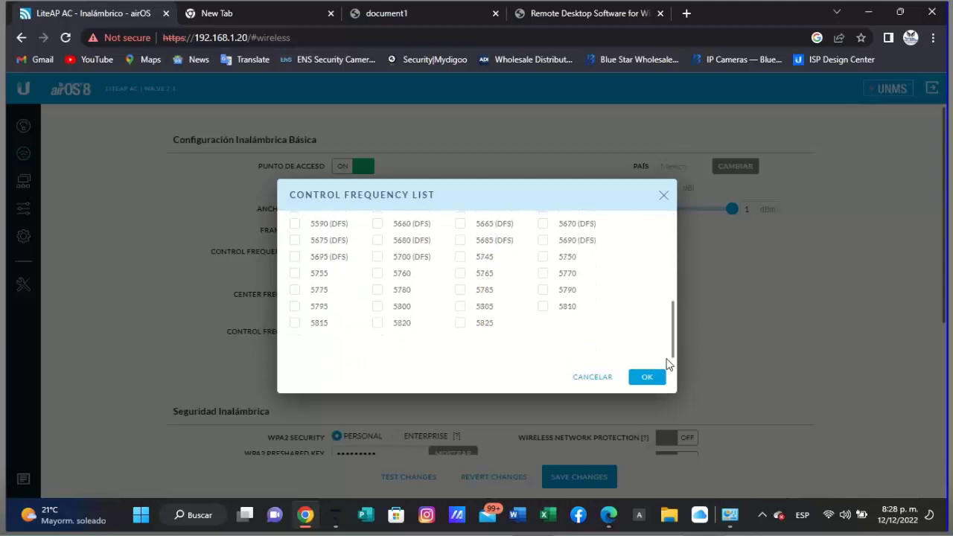
left_click(463, 260)
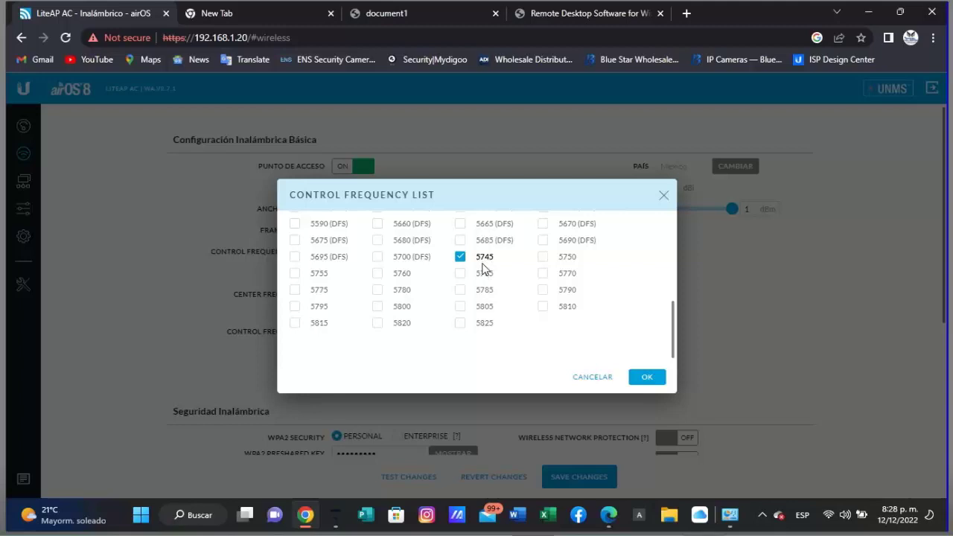
left_click(658, 378)
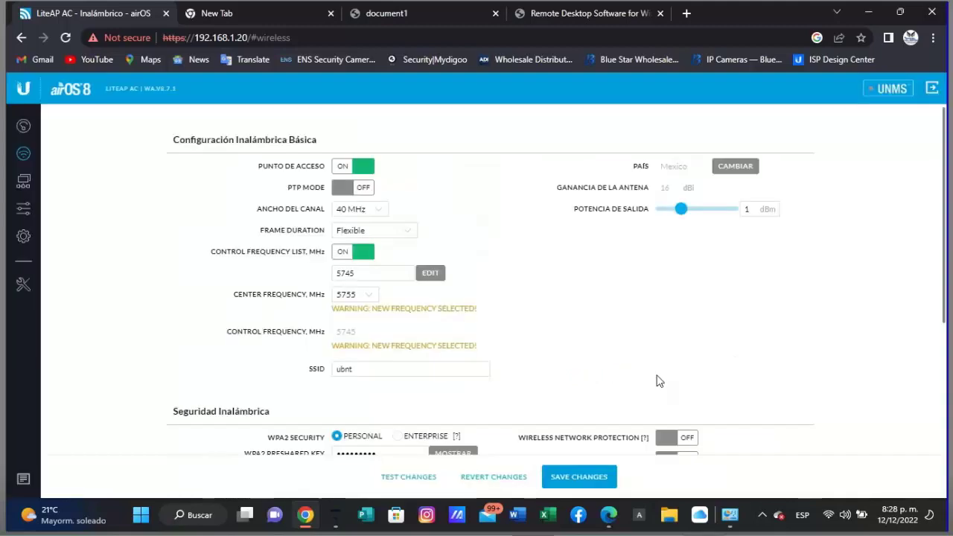
- Keep 5755 MHz center frequency and raise output power from 1 to 14 dBm
left_click(374, 295)
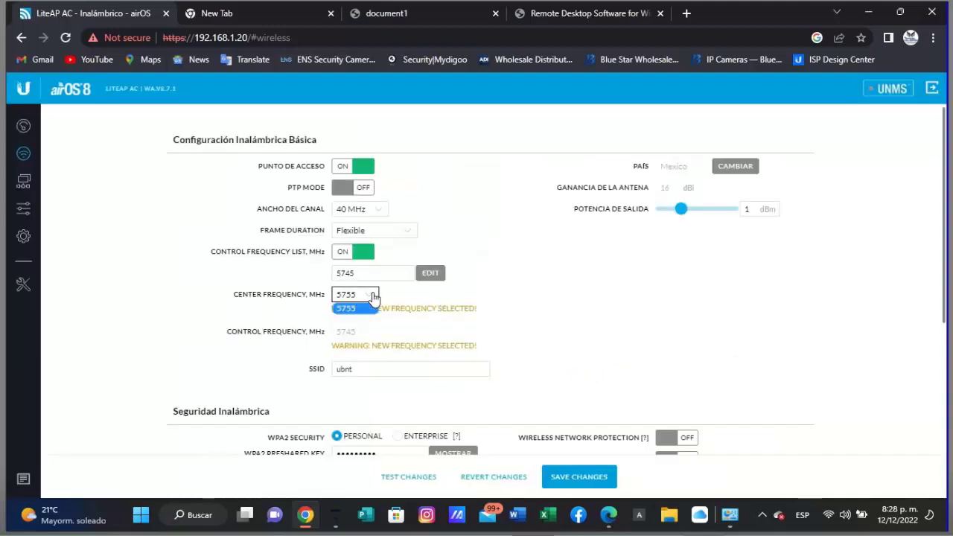
left_click(535, 299)
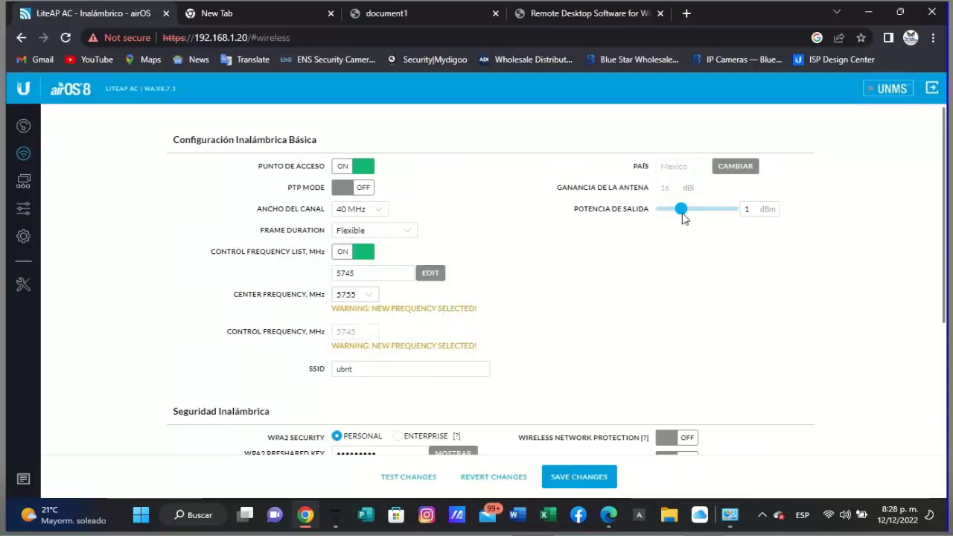
left_click_drag(683, 217, 743, 219)
scroll(521, 298, "down", 1)
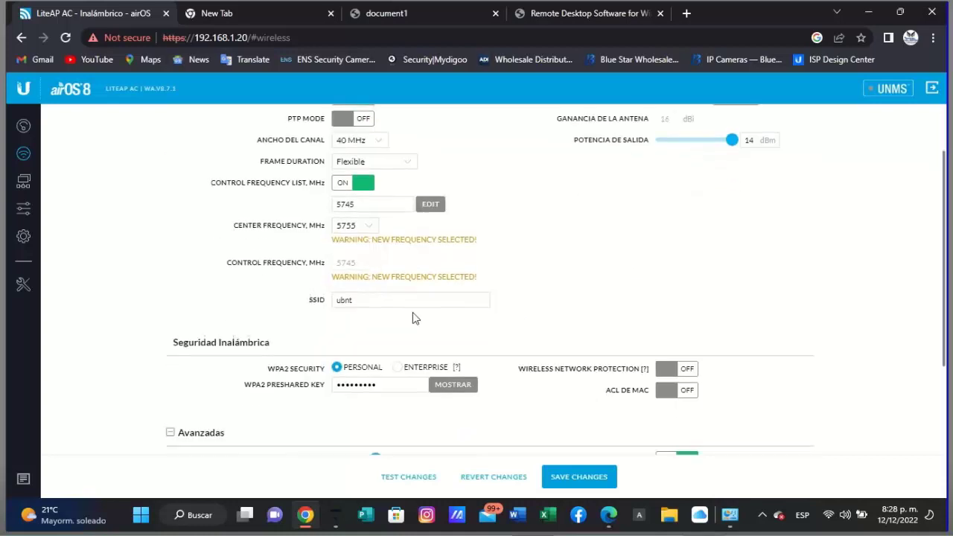
- Replace the SSID ubnt with lap120principal
left_click(392, 300)
key("BackSpace")
key("BackSpace")
key("BackSpace")
key("BackSpace")
type("o")
left_click(391, 300)
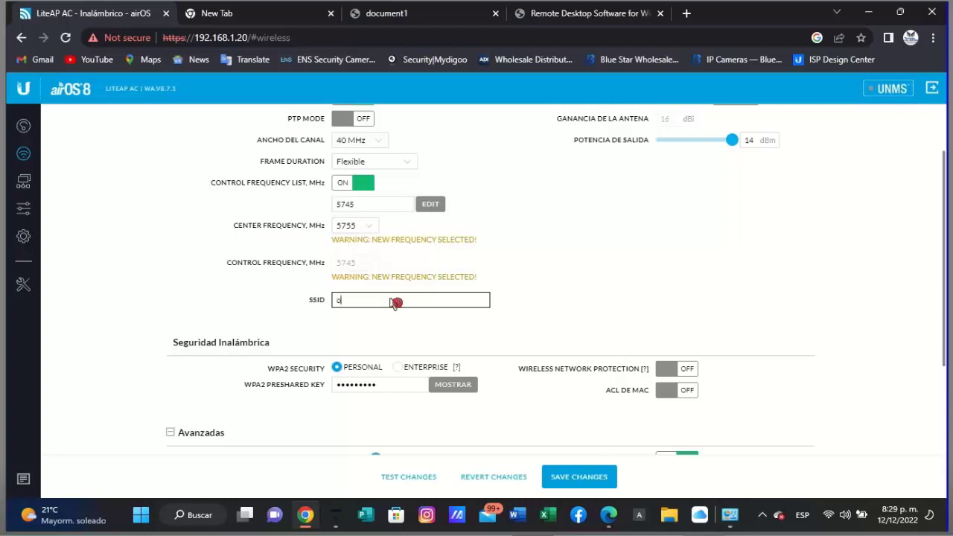
key("BackSpace")
left_click(391, 299)
type("OVICEL")
key("BackSpace")
key("BackSpace")
key("BackSpace")
key("BackSpace")
key("BackSpace")
key("BackSpace")
type("l")
left_click(393, 301)
type("ap")
type("120")
type("prlc")
type("e")
key("BackSpace")
left_click(391, 299)
key("BackSpace")
type("ncipal")
key("Left")
key("Left")
key("Left")
key("Left")
key("Left")
type("n")
- Reveal the WPA2 preshared key and select its text
left_click(455, 391)
left_click(372, 386)
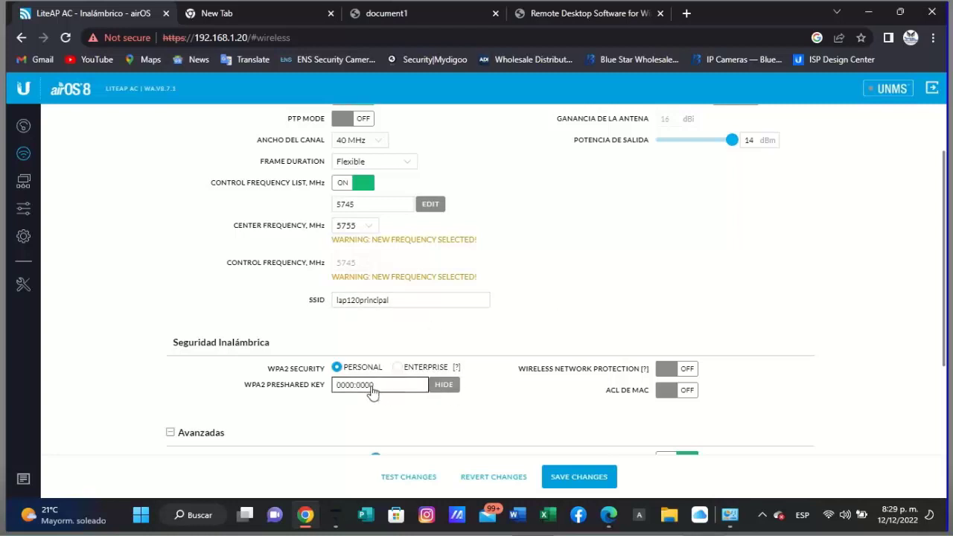
left_click_drag(372, 386, 322, 385)
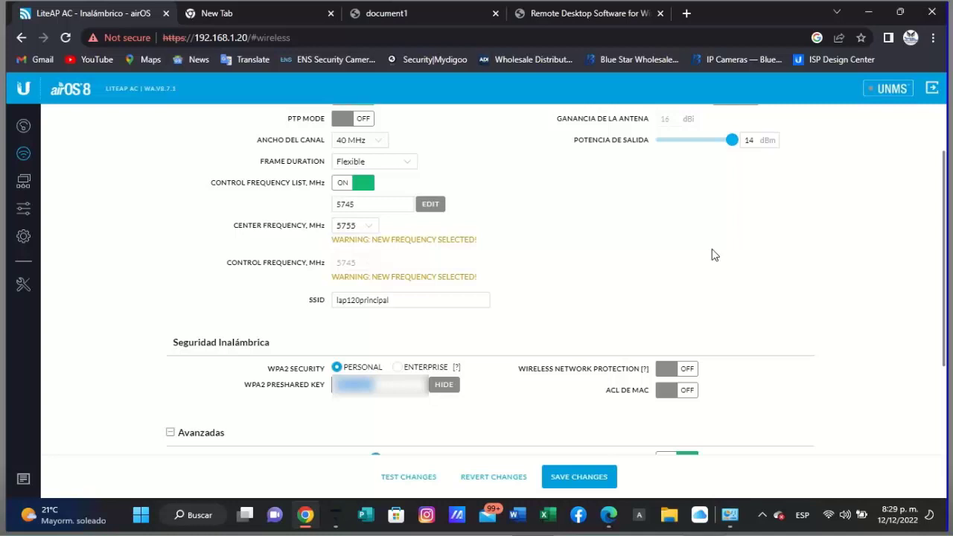
left_click(715, 254)
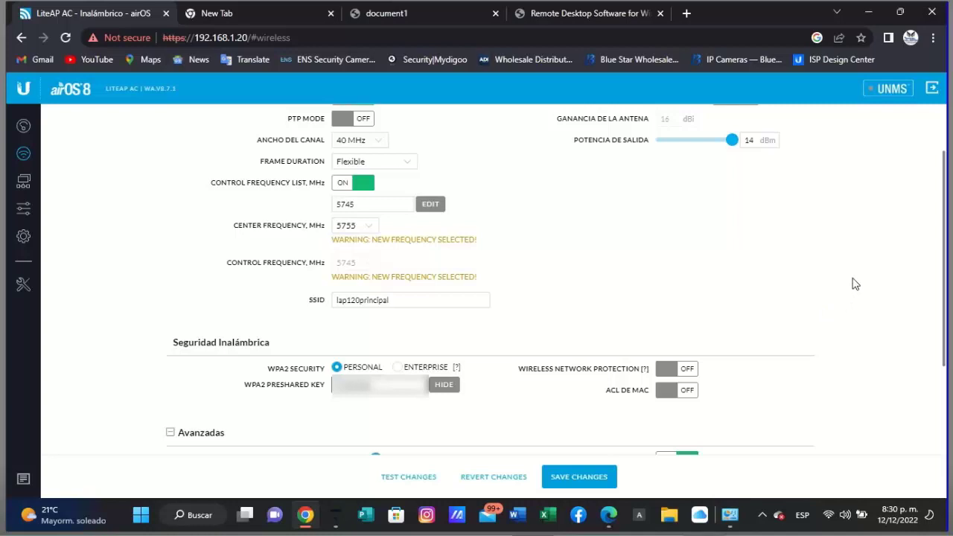
- Save the wireless changes (lap120principal, 5745 MHz, 14 dBm) and reload the page
scroll(854, 284, "down", 2)
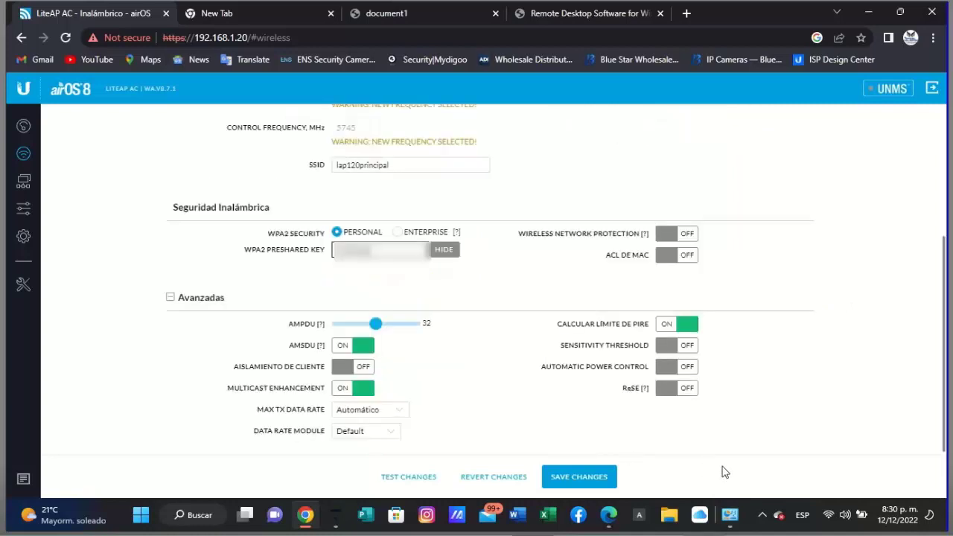
left_click(573, 486)
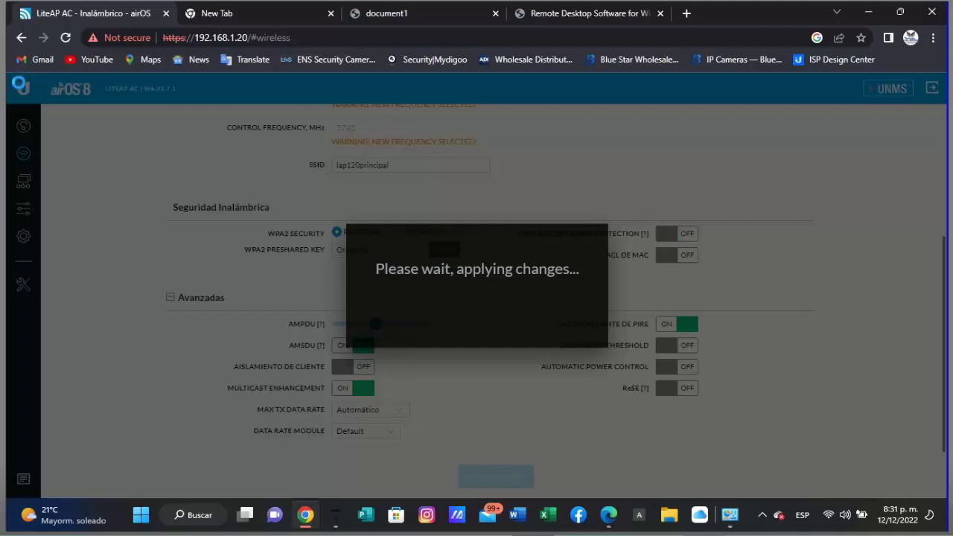
left_click(65, 38)
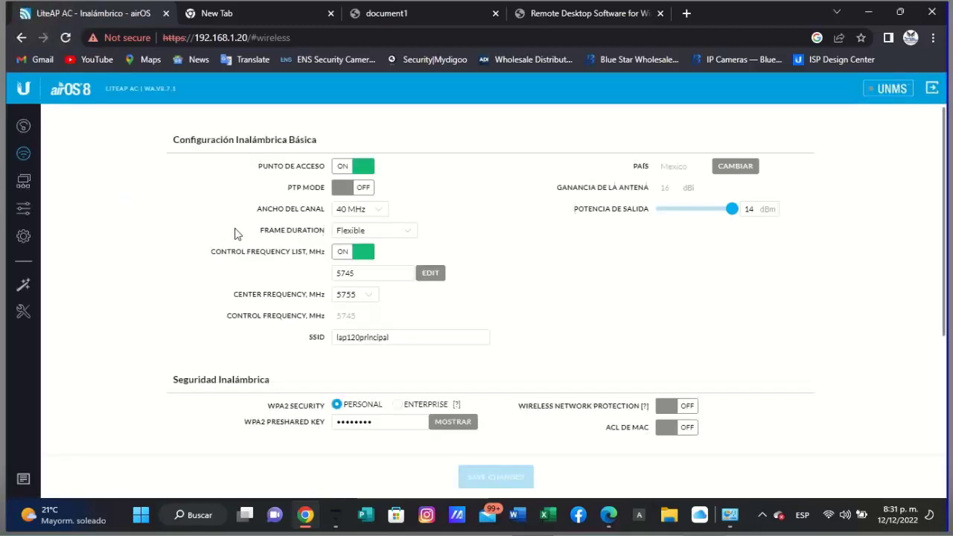
- In Network settings, change the management IP's third octet from 1 to 0
left_click(27, 190)
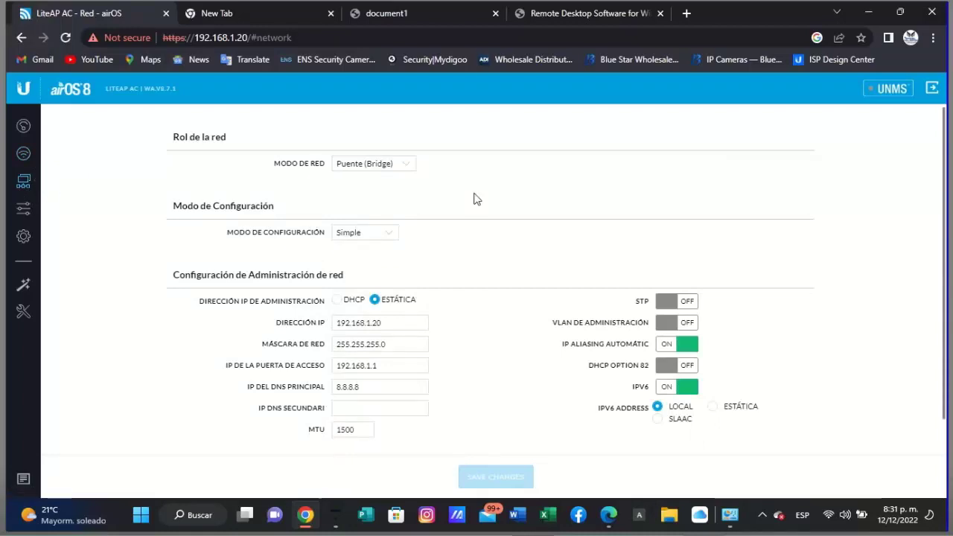
scroll(470, 233, "down", 1)
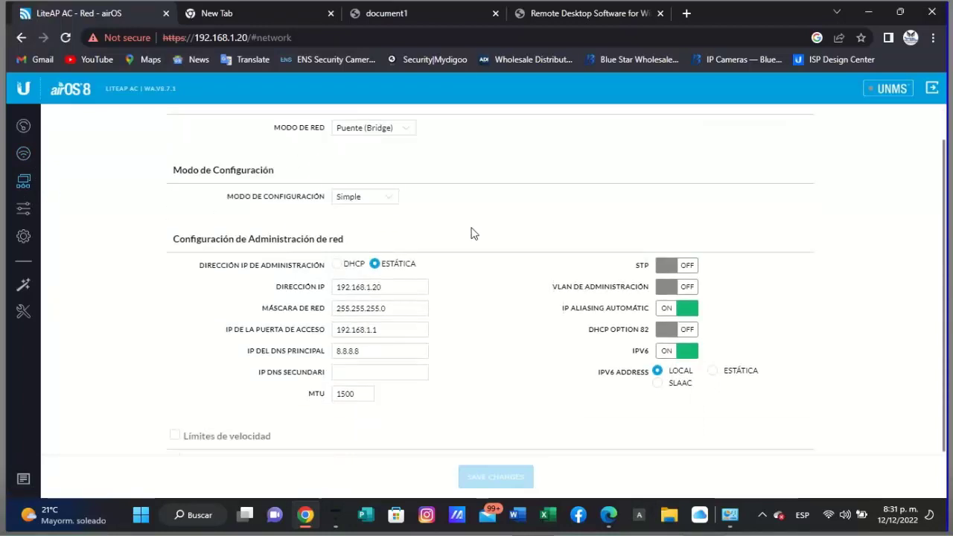
left_click(414, 289)
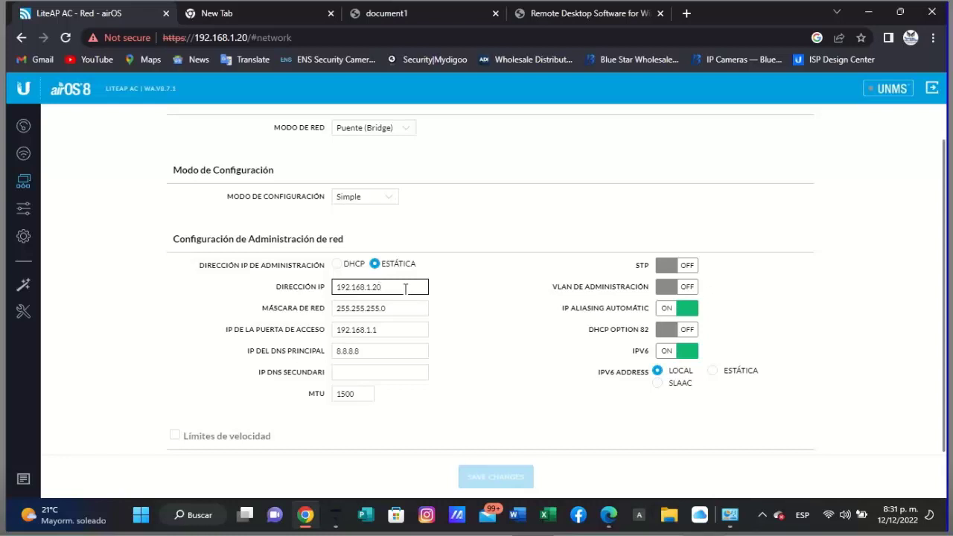
left_click(375, 289)
key("BackSpace")
type("0")
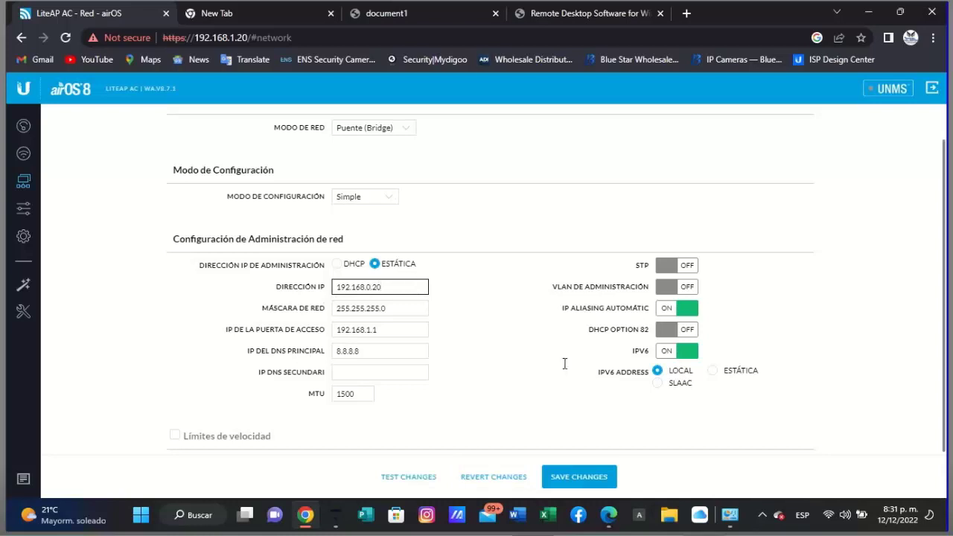
- Change the gateway address to 192.168.0.1
left_click(370, 330)
left_click(372, 330)
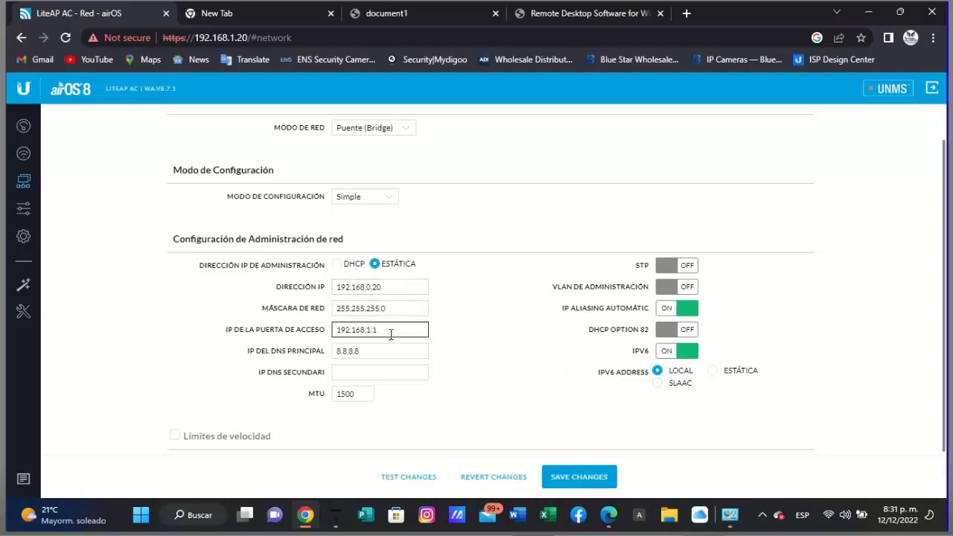
key("BackSpace")
type("0")
left_click(396, 333)
double_click(386, 333)
- Change the management IP's last octet to make it 192.168.0.110
left_click(393, 288)
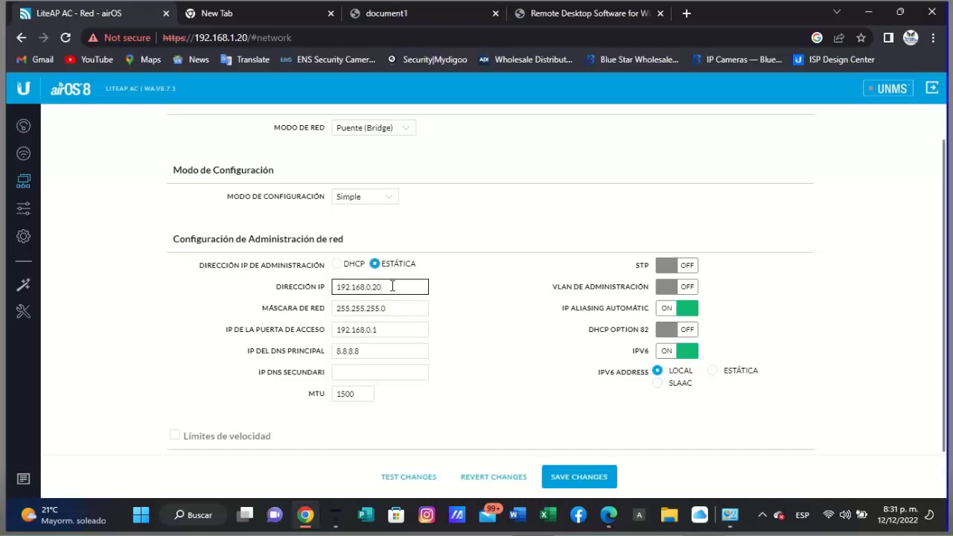
key("BackSpace")
key("BackSpace")
type("110")
- Enter 8.8.4.4 as IP DNS Secundari, switch IPv6 off, and save the changes
left_click(440, 290)
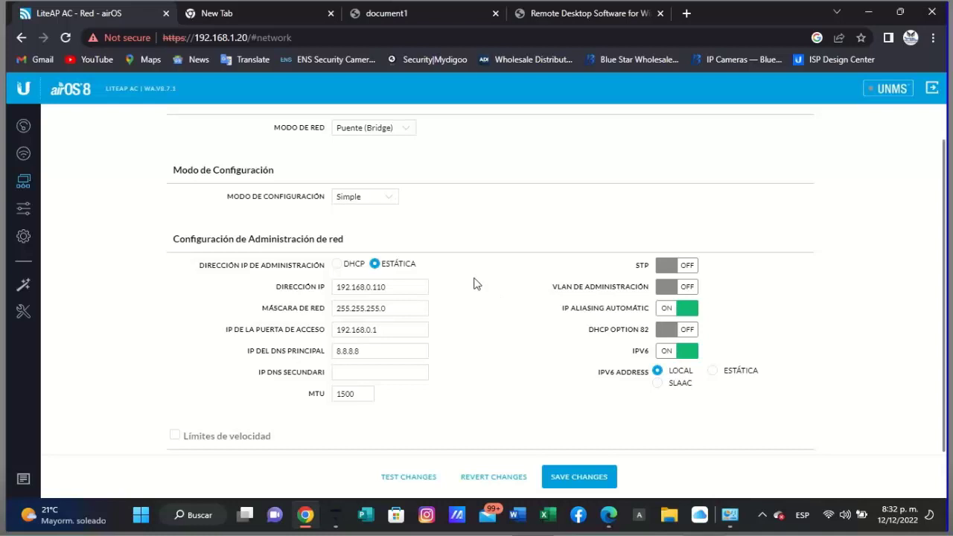
left_click(365, 374)
type("8.8.4.4")
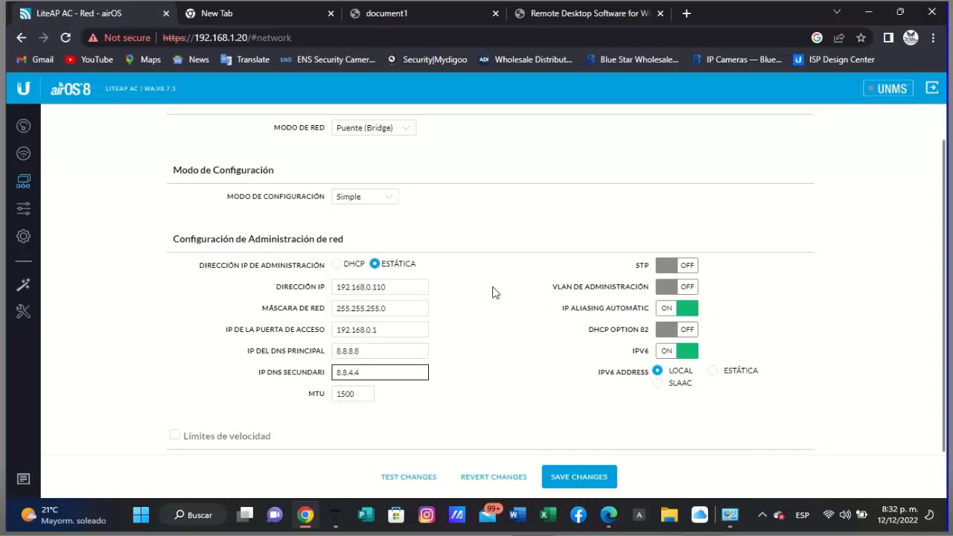
scroll(490, 298, "up", 1)
scroll(491, 301, "down", 1)
left_click(689, 353)
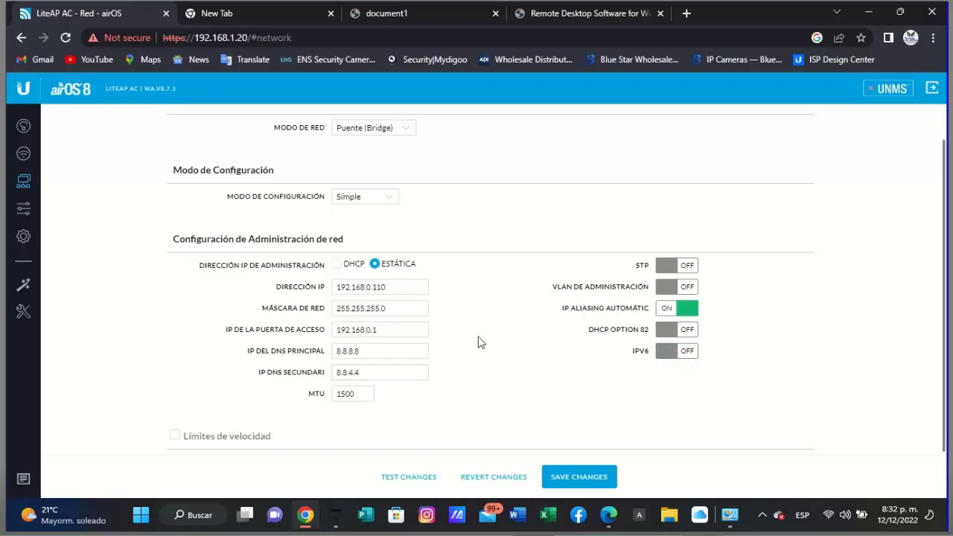
left_click(578, 479)
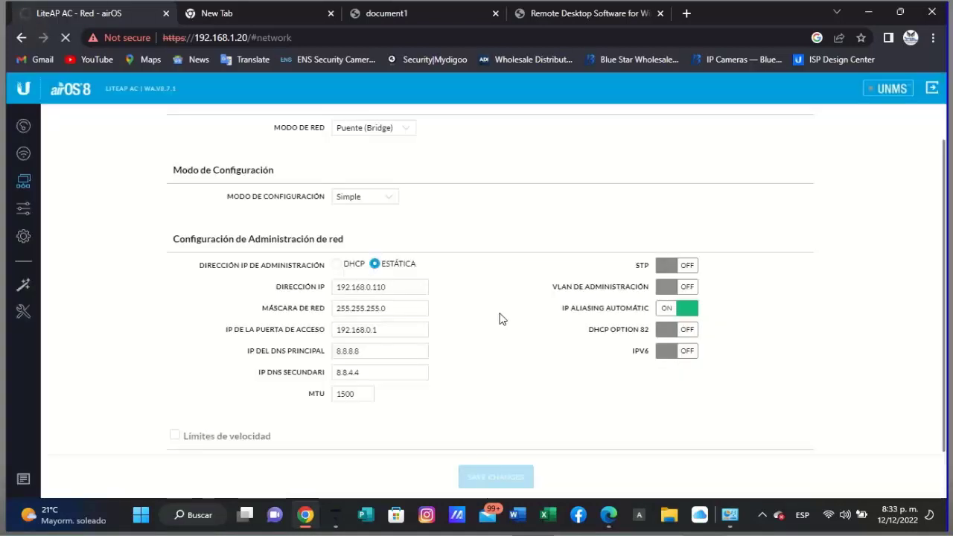
- Open the saved router screenshots from Capturas de pantalla in Photos
mouse_move(730, 514)
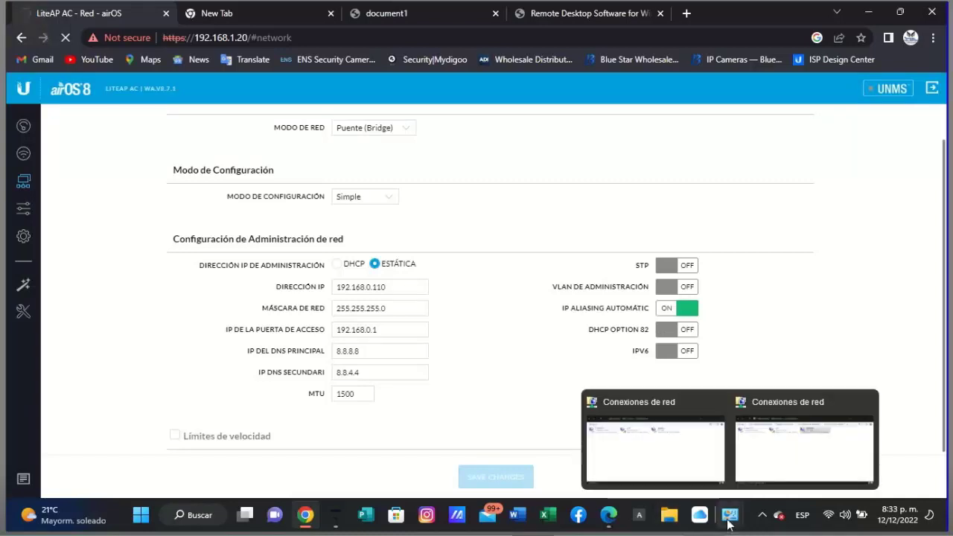
left_click(763, 456)
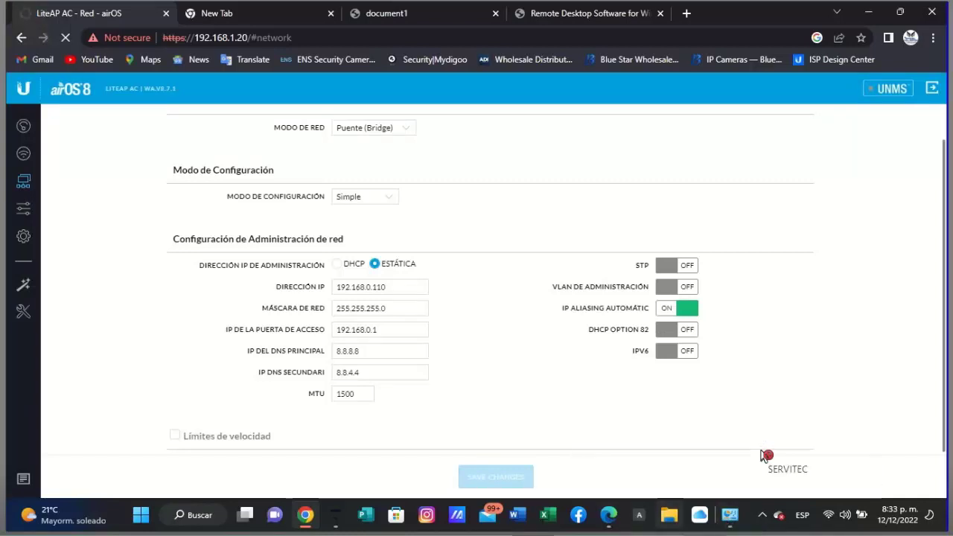
left_click(732, 523)
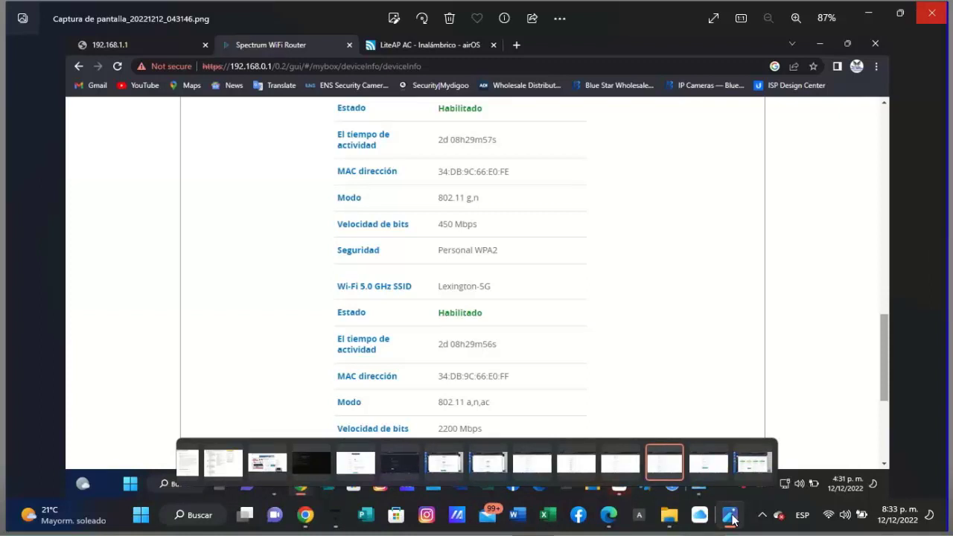
left_click(732, 519)
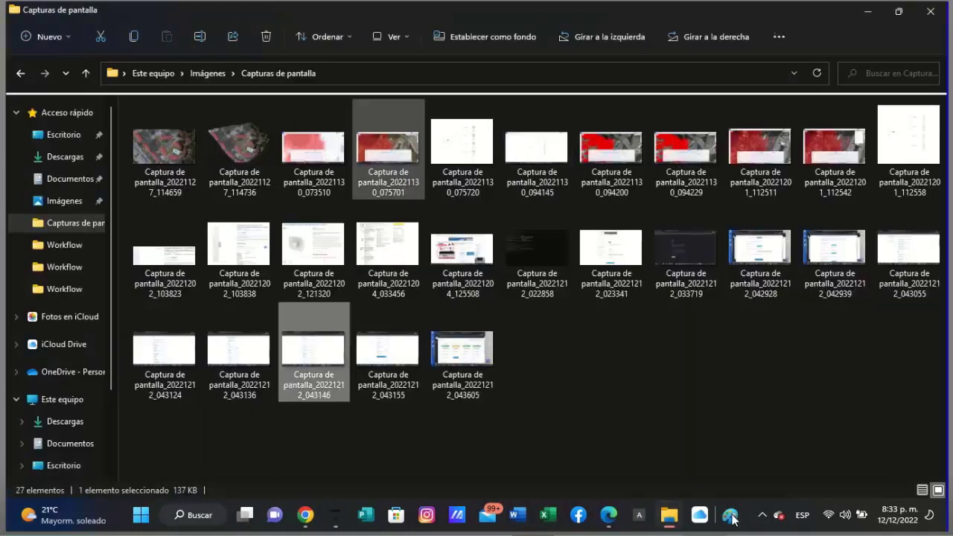
left_click(732, 519)
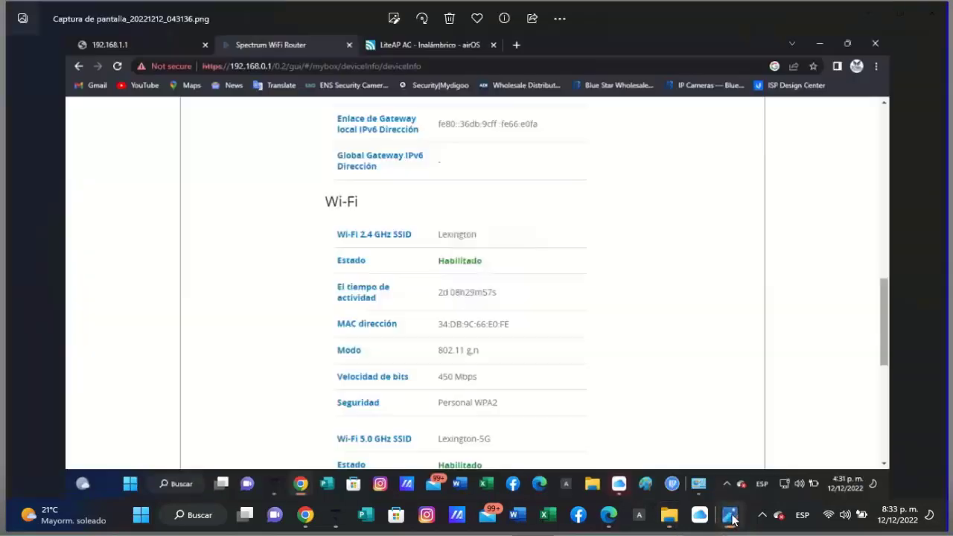
- Step to the Ethernet WAN screenshot, then close Photos and return to Chrome
key("Left")
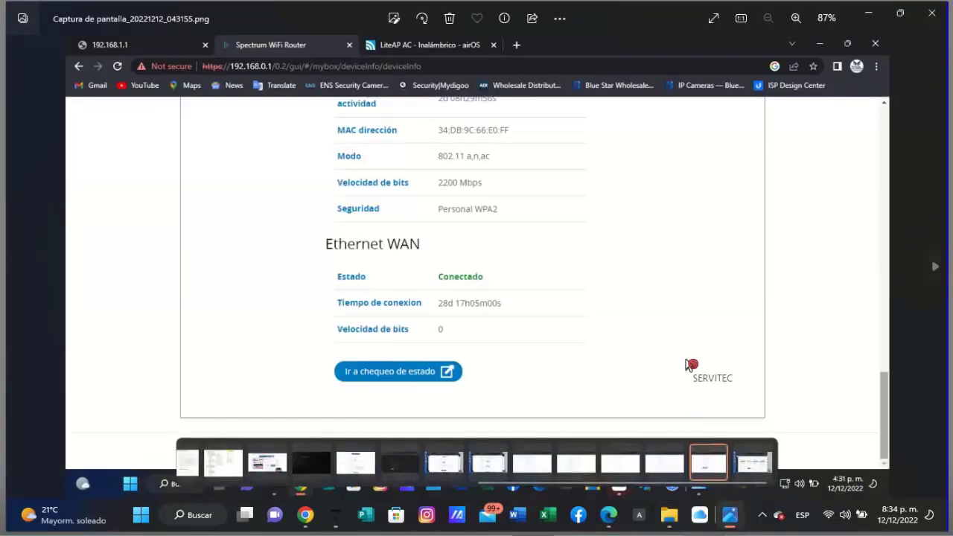
key("alt+F4")
key("alt+Tab")
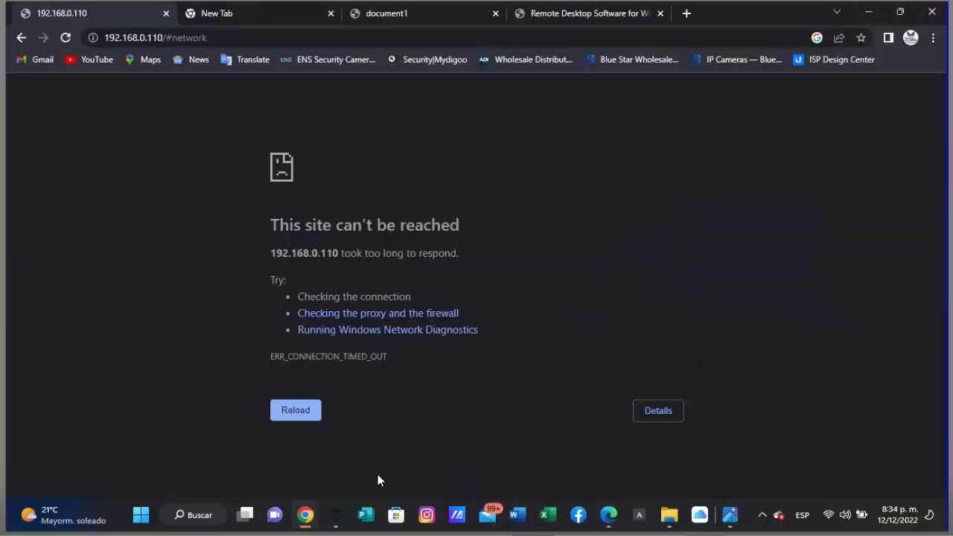
- Reload 192.168.0.110, then bring the Conexiones de red window forward from Task View
key("F5")
left_click_drag(567, 418, 261, 504)
key("super+a")
left_click(246, 515)
left_click_drag(493, 510, 775, 134)
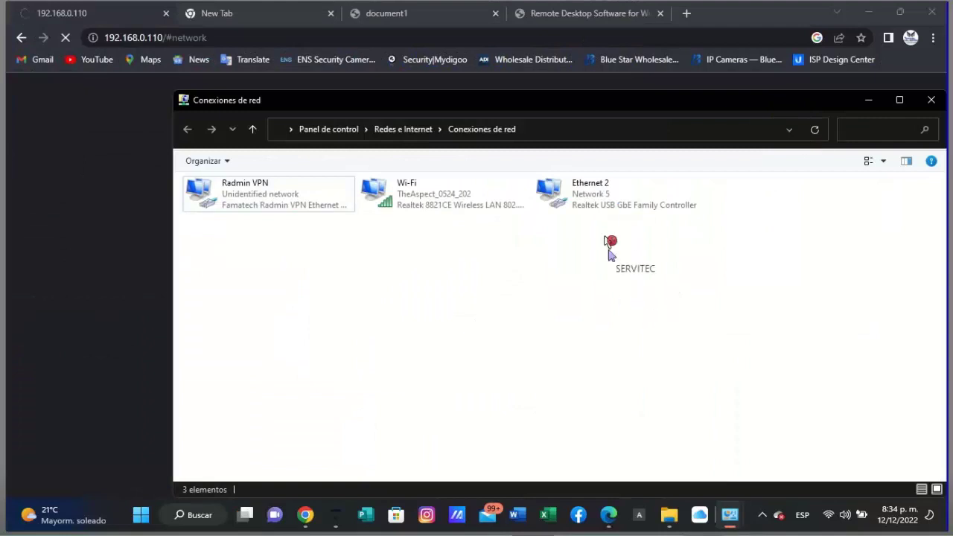
- Open the IPv4 settings in the Ethernet 2 adapter properties
left_click(607, 208)
right_click(603, 212)
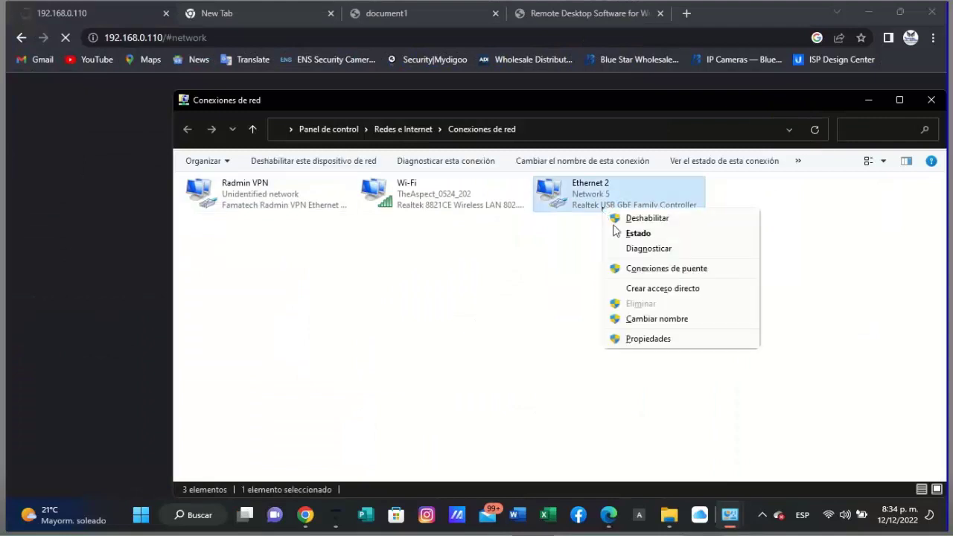
left_click(645, 341)
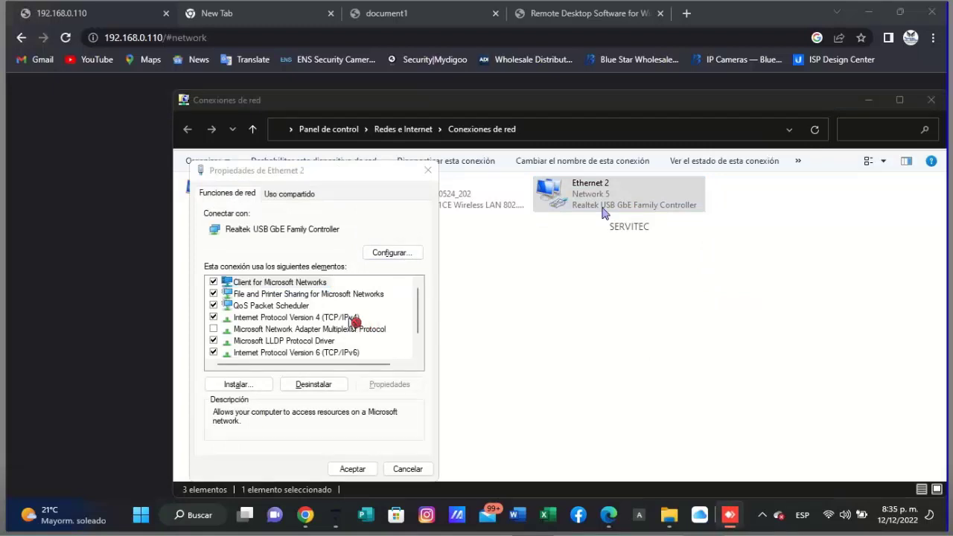
double_click(356, 320)
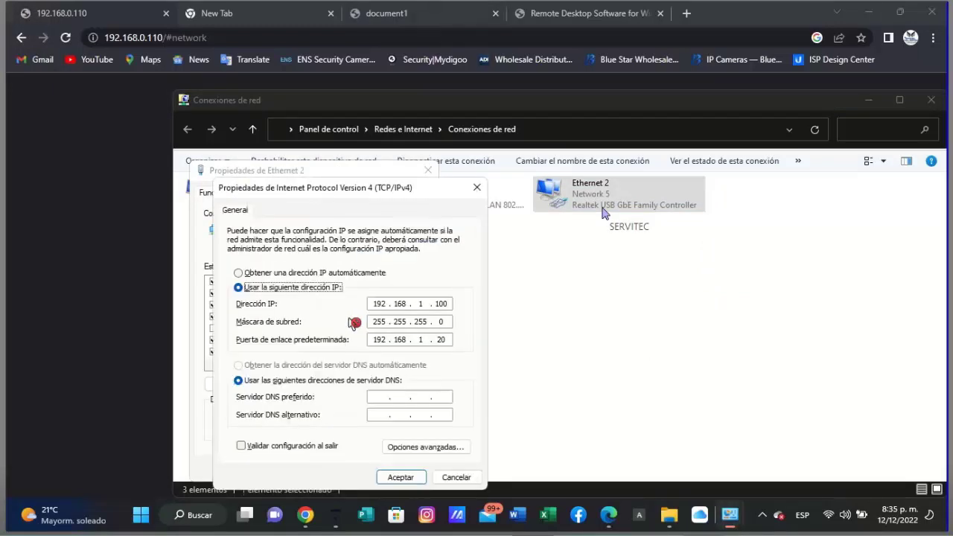
- Set IP 192.168.0.100 and gateway 192.168.0.110, then confirm and apply the adapter settings
left_click(429, 309)
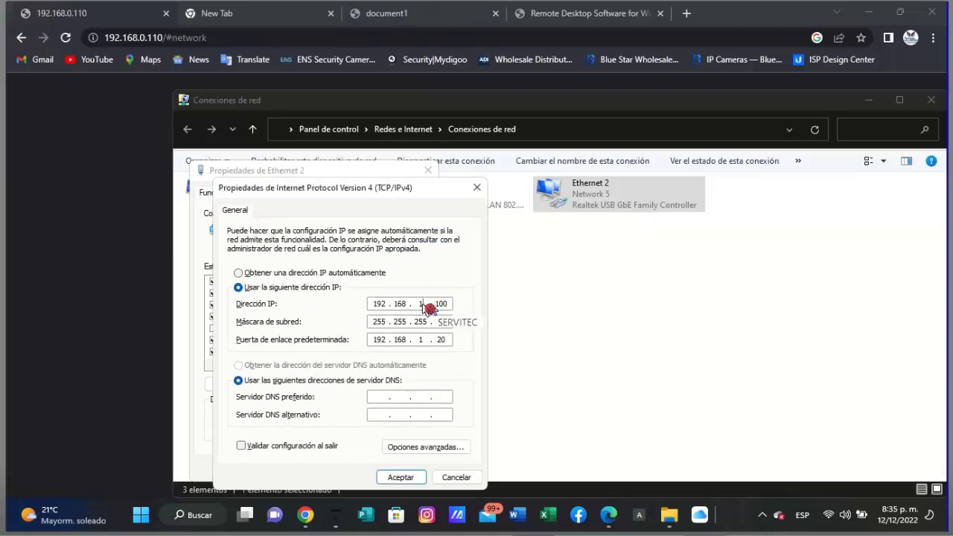
type("0")
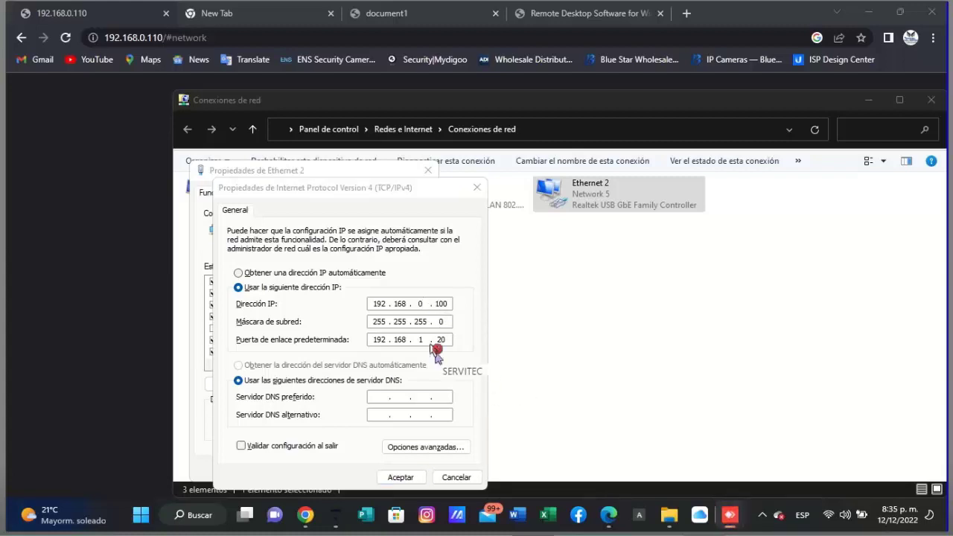
double_click(421, 341)
type("0")
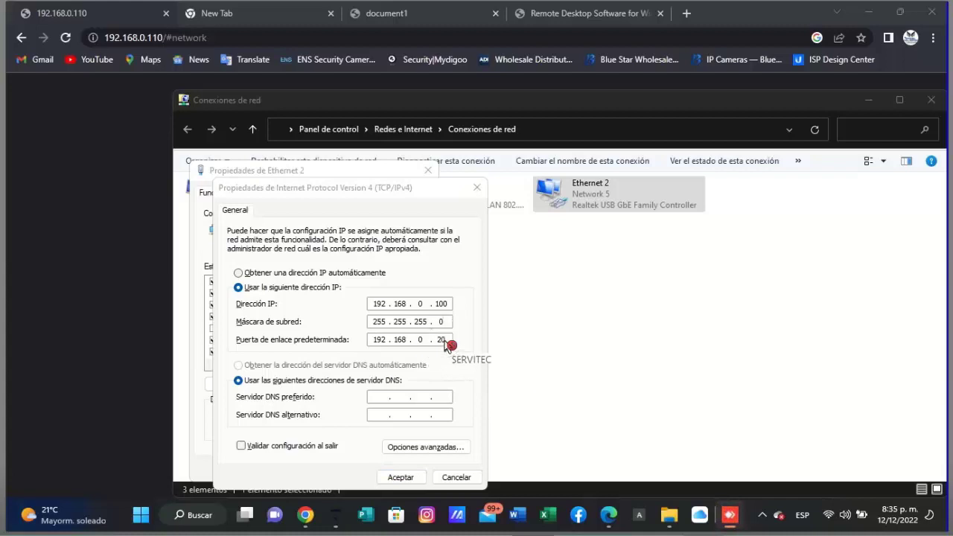
double_click(442, 340)
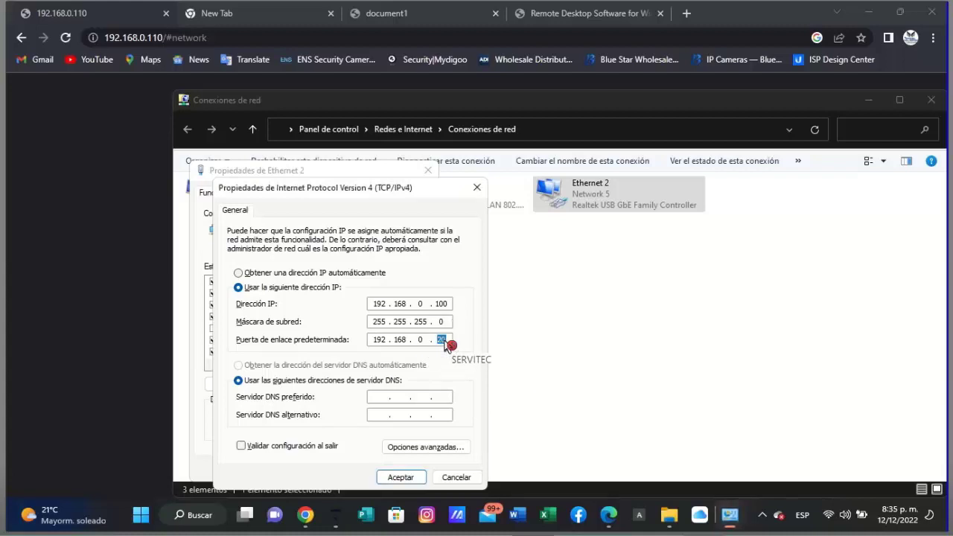
type("110")
left_click(415, 479)
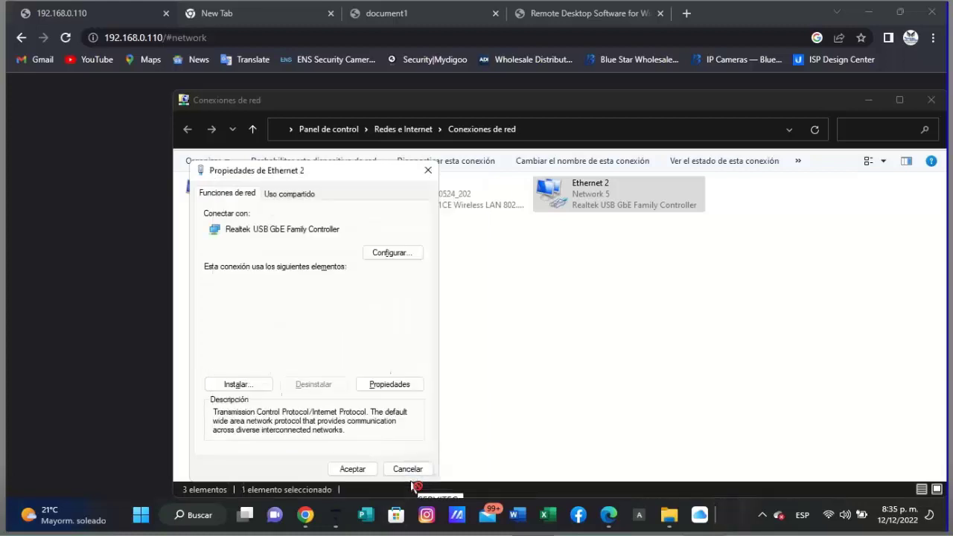
key("Return")
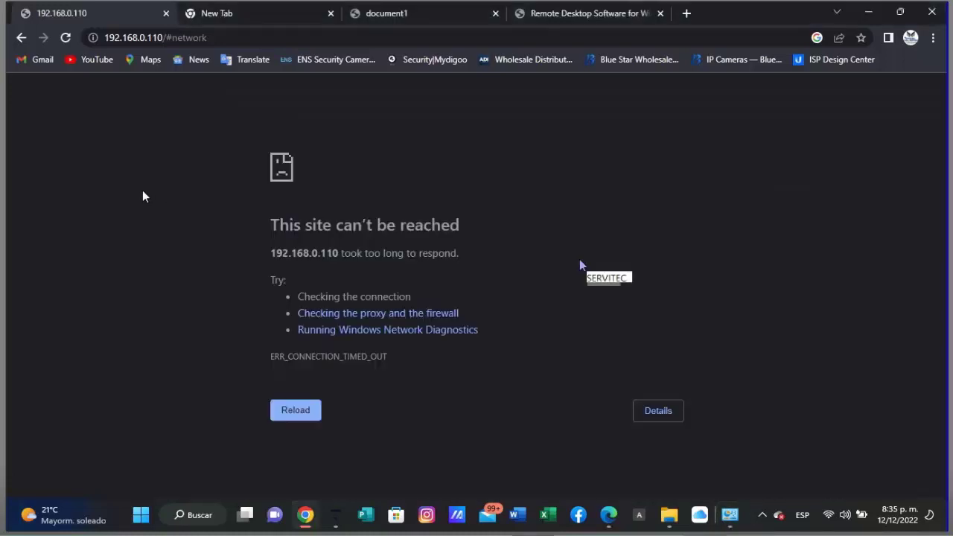
- Reload 192.168.0.110 and proceed past the certificate warning to the airOS login page
left_click(296, 412)
left_click(309, 410)
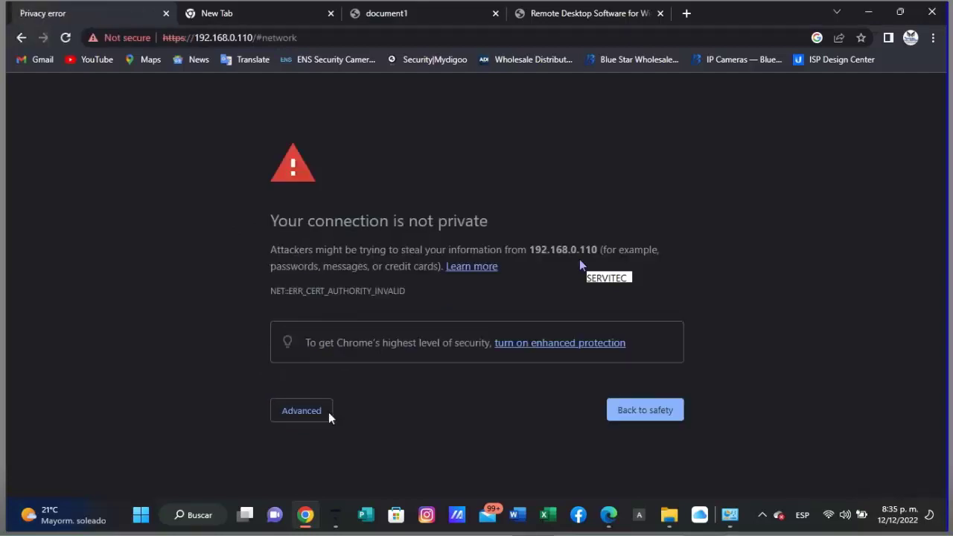
left_click(328, 414)
scroll(324, 445, "down", 1)
left_click(324, 445)
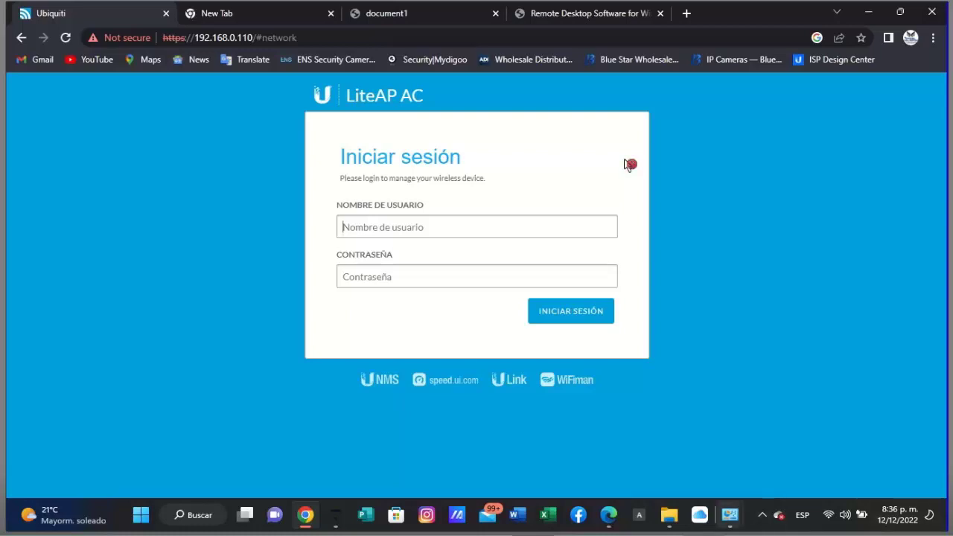
mouse_move(730, 514)
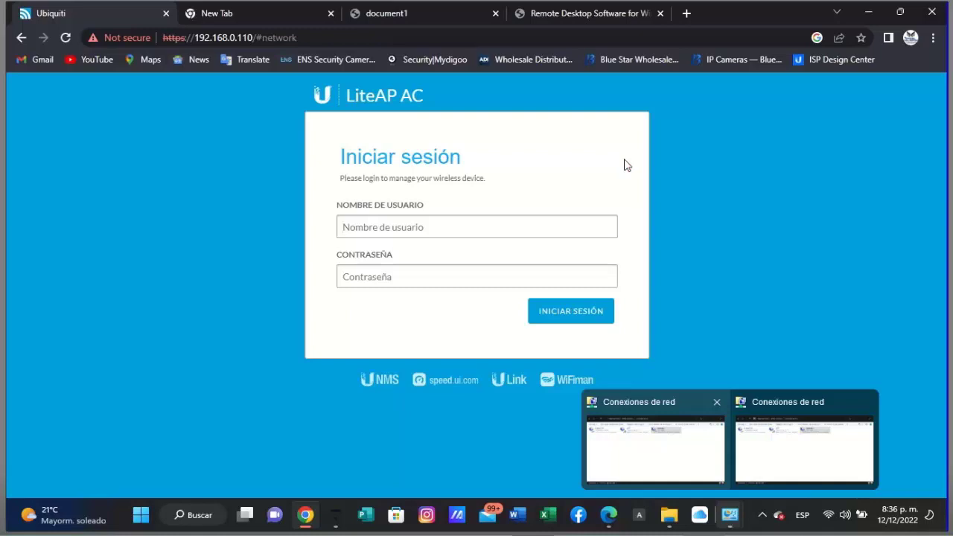
left_click(626, 164)
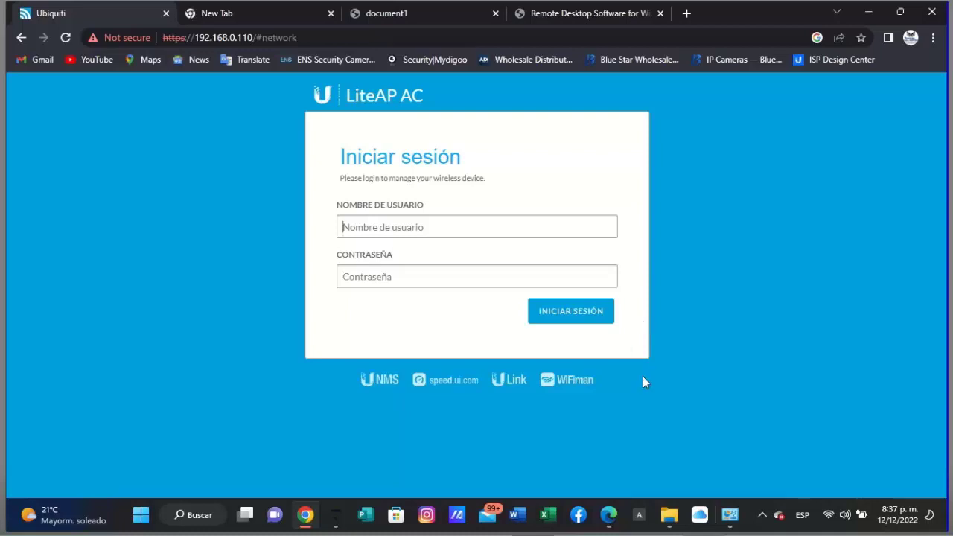
mouse_move(730, 515)
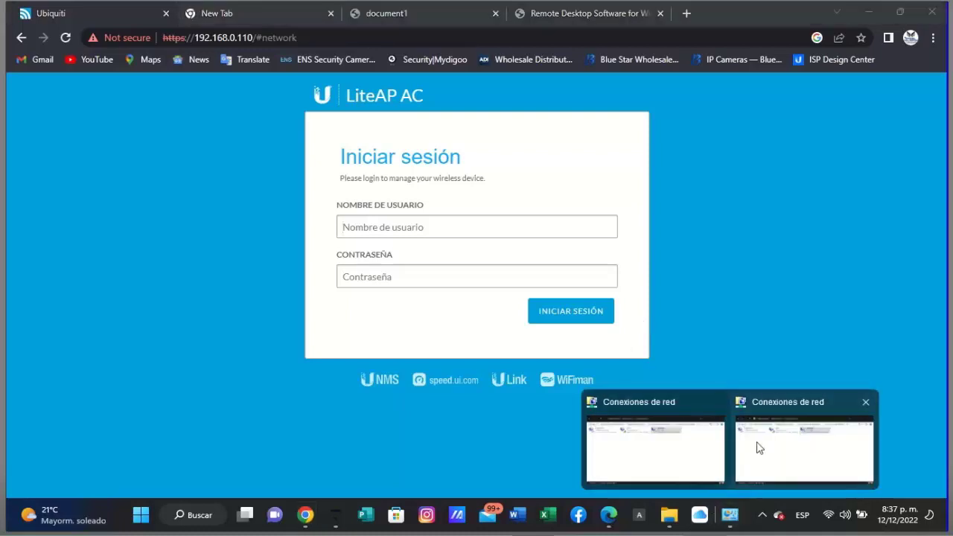
- Open the Internet Protocol Version 4 settings of the Ethernet 2 connection
left_click(756, 444)
right_click(550, 155)
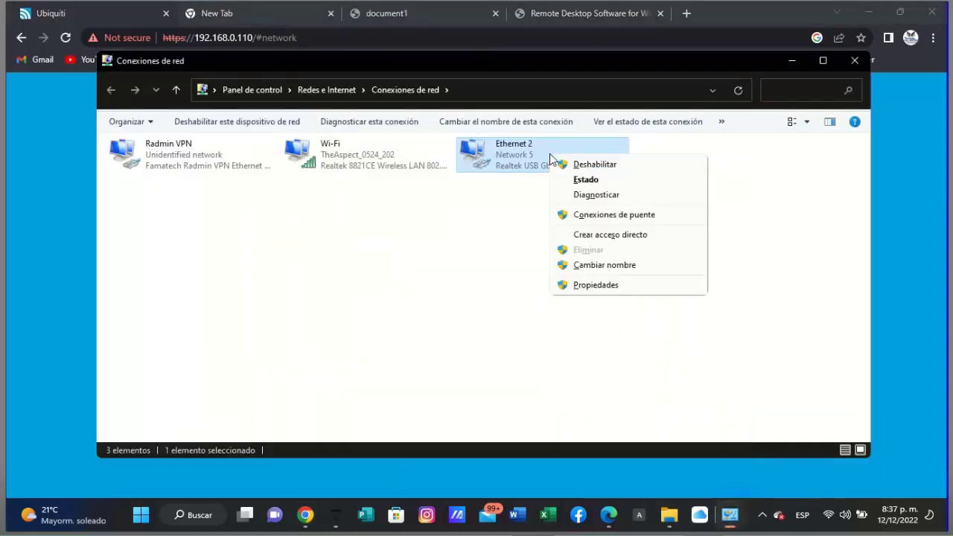
left_click(617, 290)
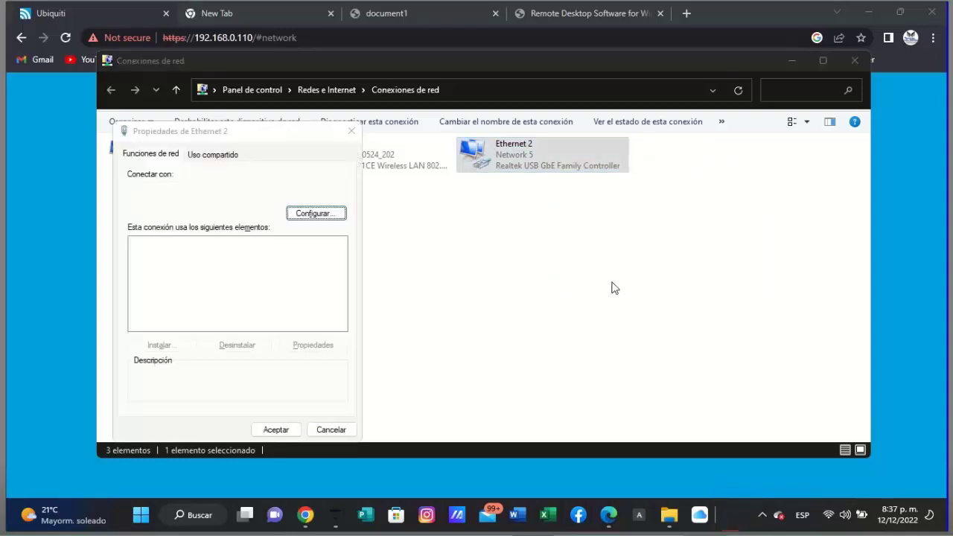
left_click(276, 280)
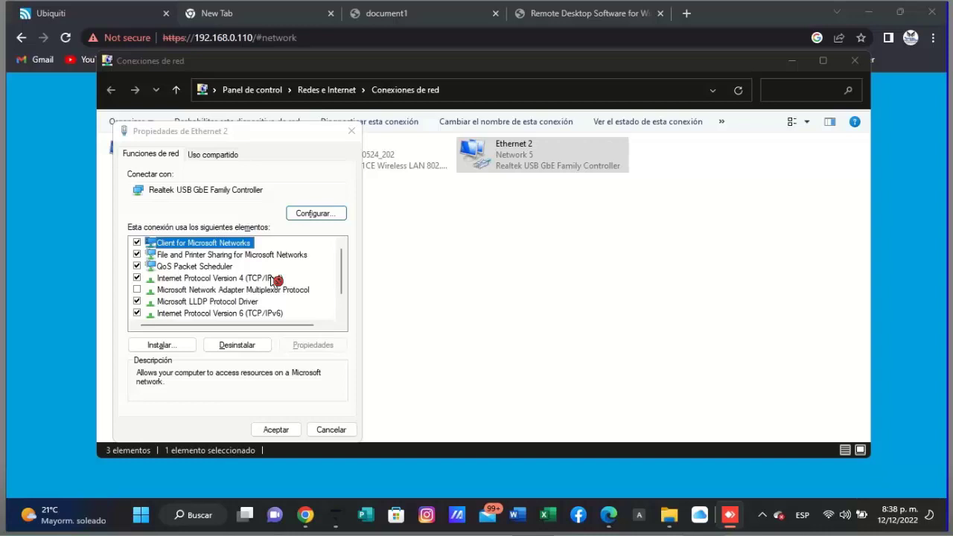
double_click(274, 279)
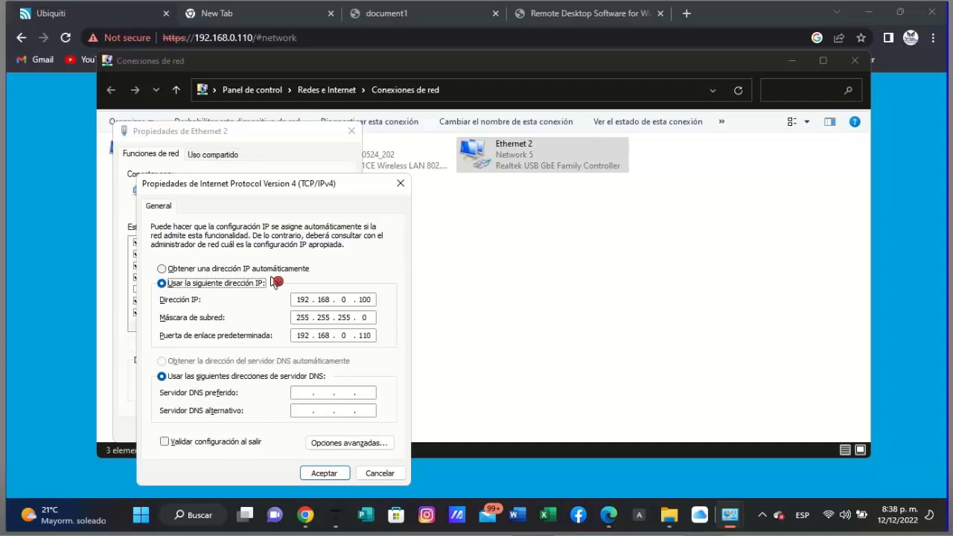
- Change the IP to 192.168.1.100 and gateway to 192.168.1.20, then confirm and close
key("Tab")
key("BackSpace")
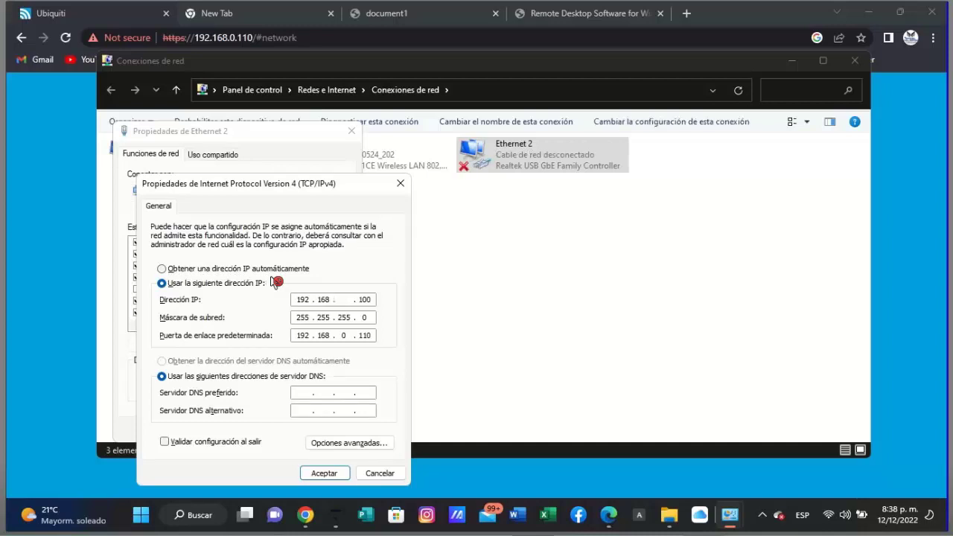
type("1")
key("BackSpace")
type("1")
key("period")
type("20")
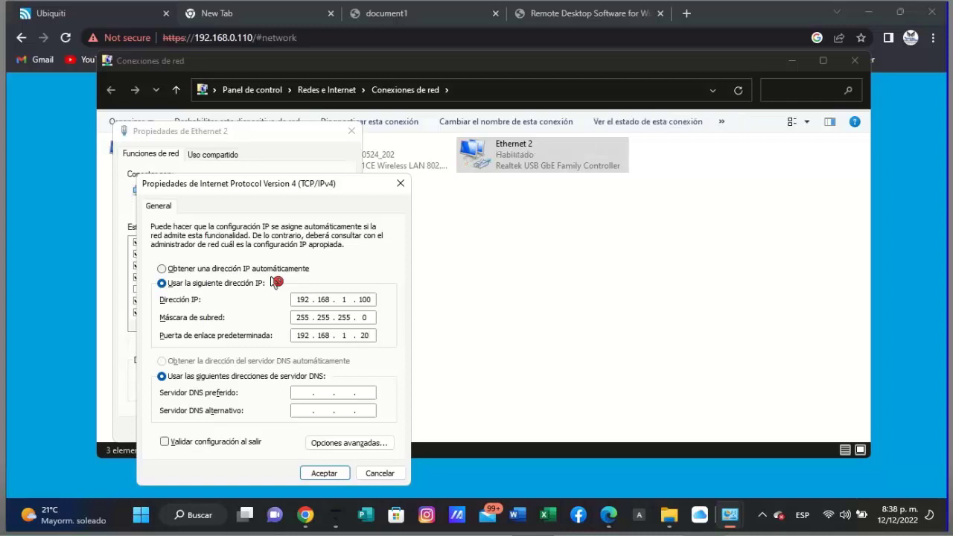
key("Return")
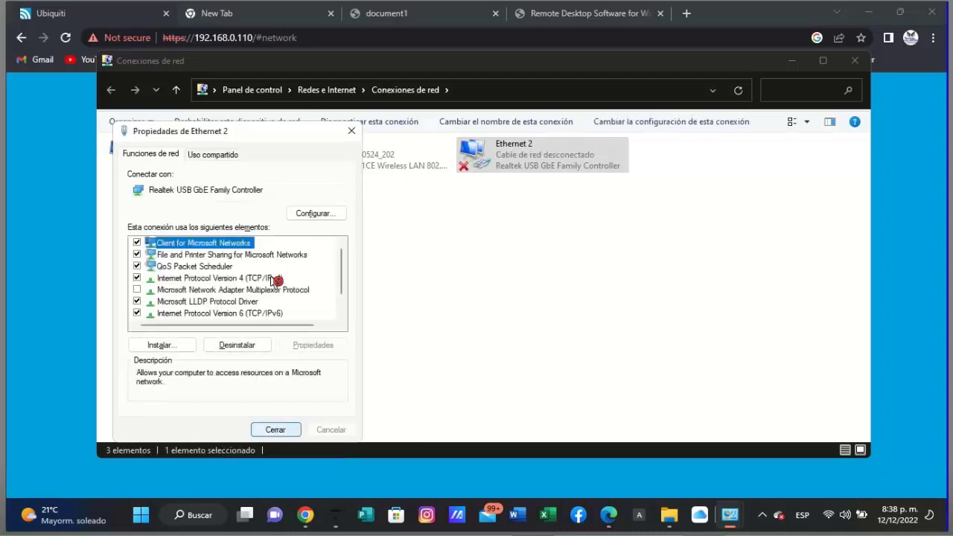
key("Return")
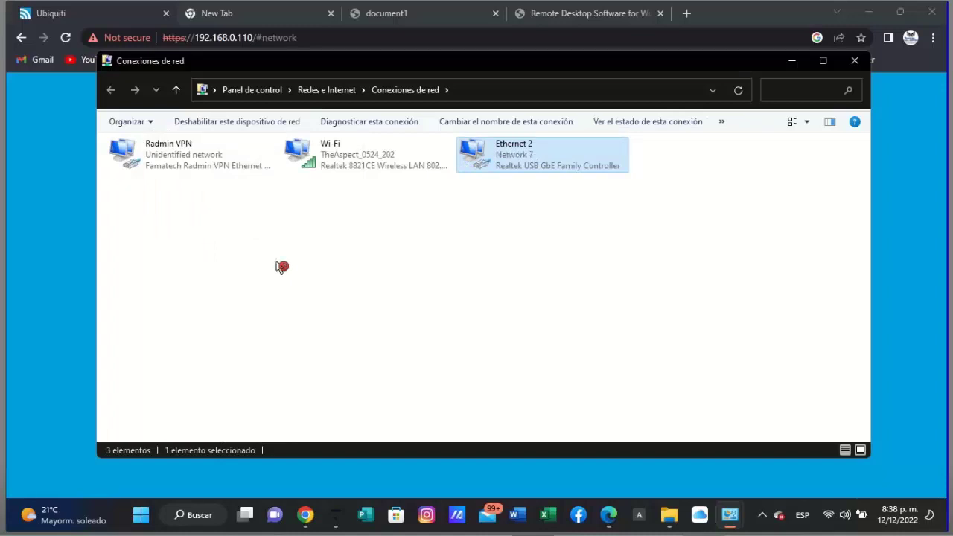
left_click(219, 15)
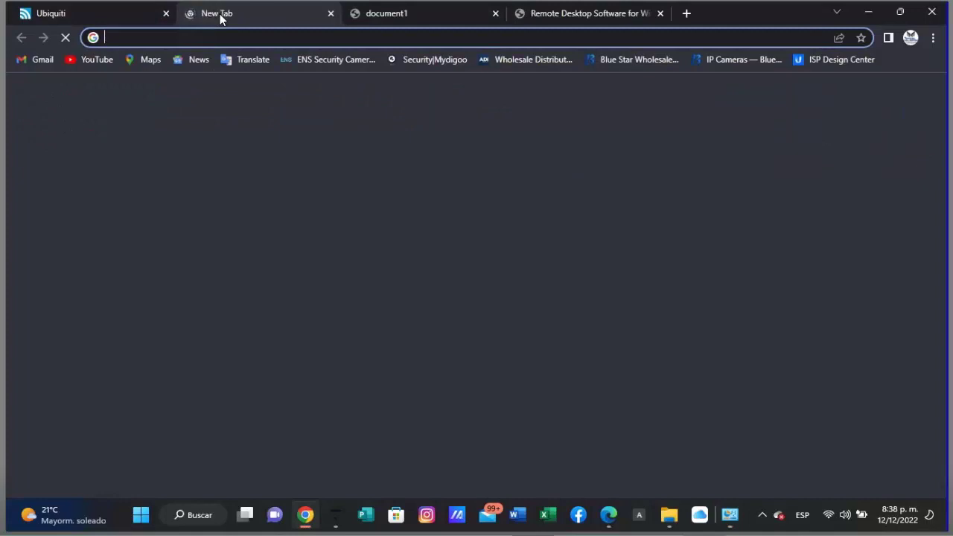
- Load 192.168.1.20 in the new tab and proceed past the certificate warning
type("192.168.0")
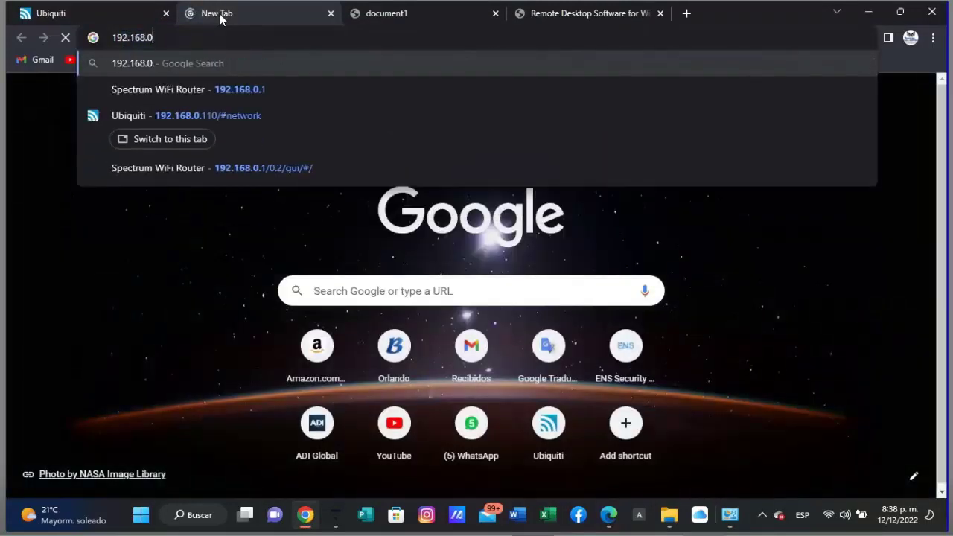
key("BackSpace")
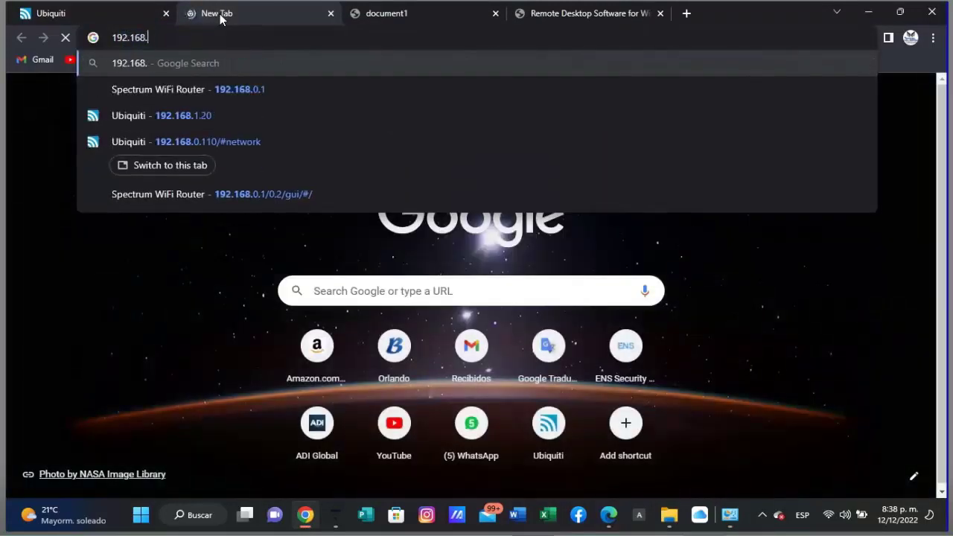
type("1")
type(".20")
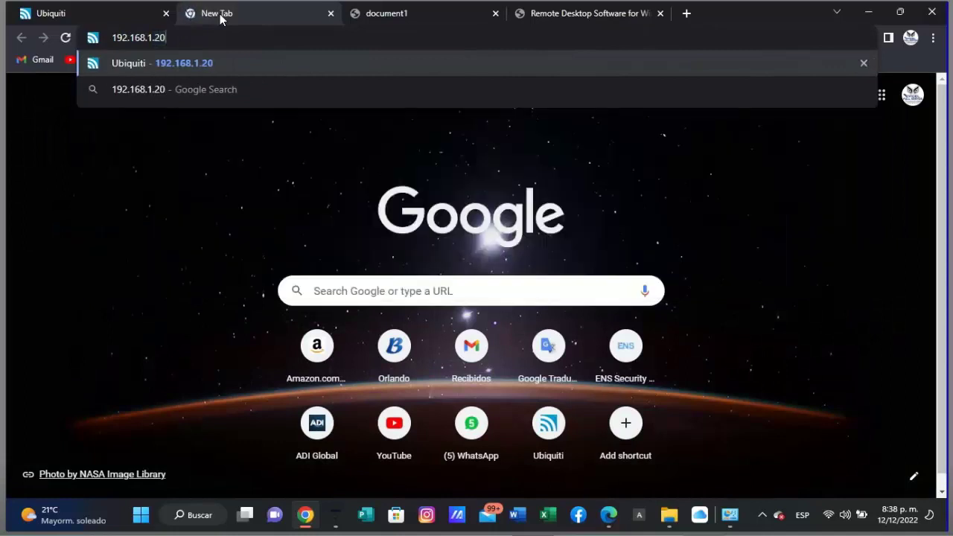
key("Return")
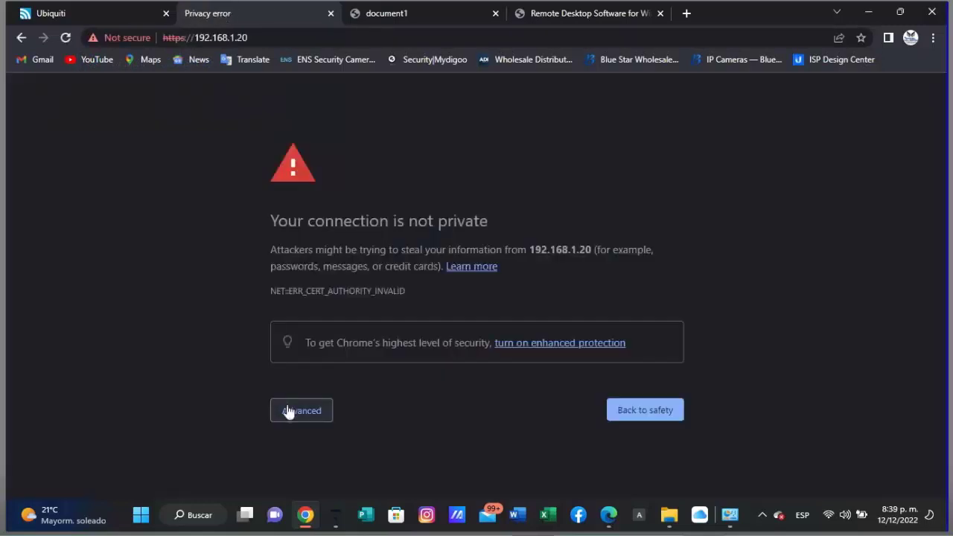
left_click(287, 410)
scroll(326, 427, "down", 1)
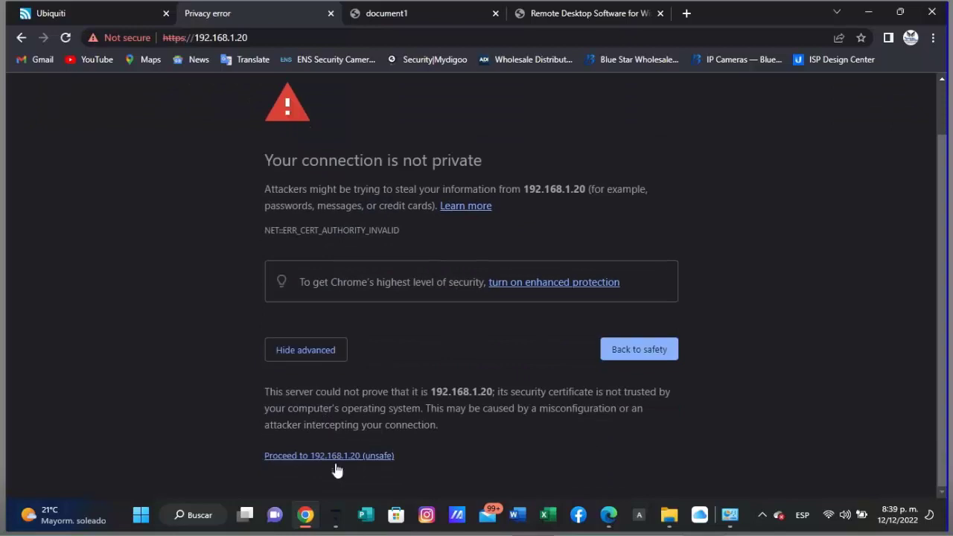
left_click(336, 463)
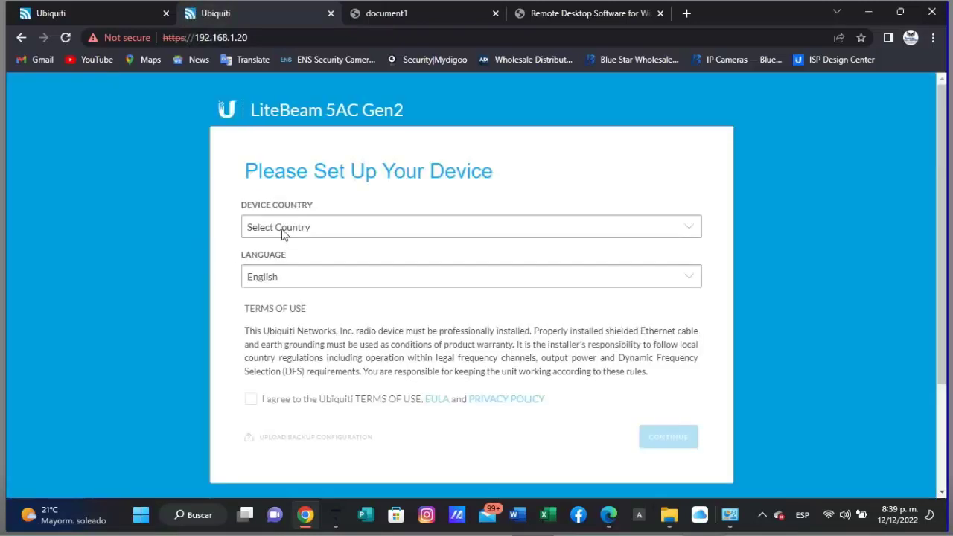
- Choose United States as country and Español as language, accept the terms, and continue
left_click(283, 230)
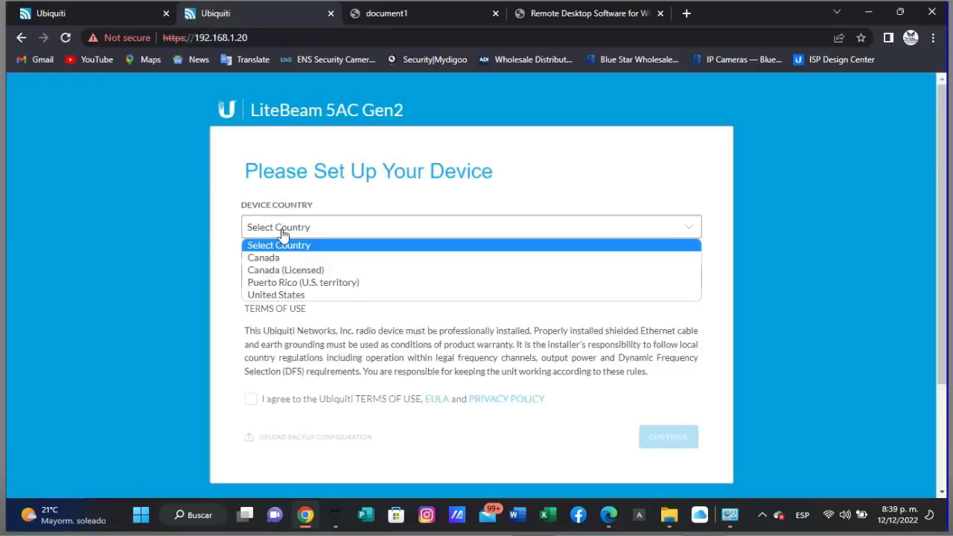
left_click(283, 296)
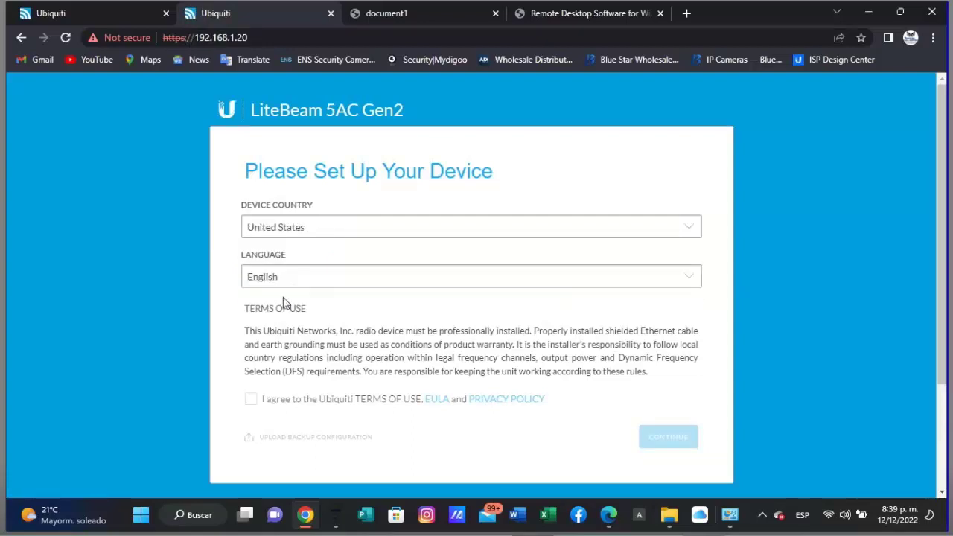
left_click(286, 283)
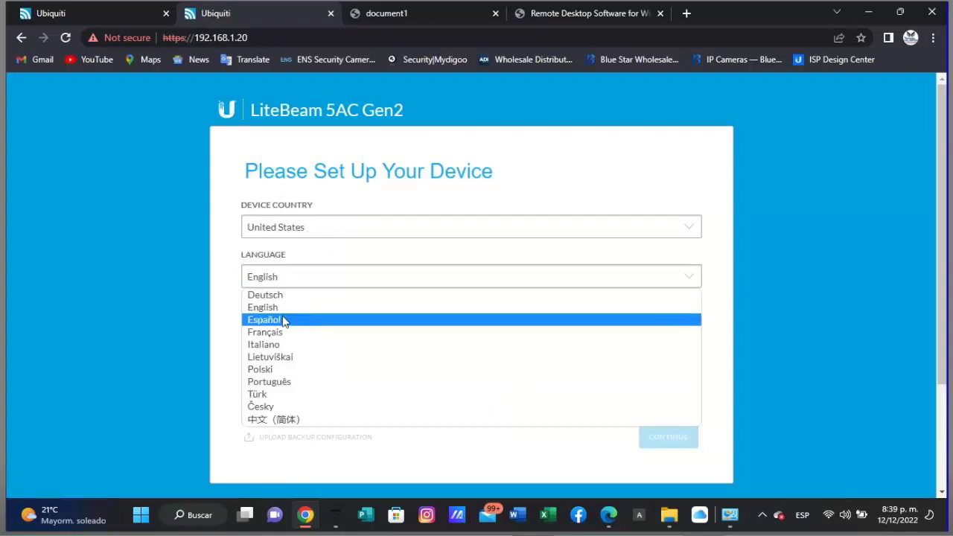
left_click(283, 320)
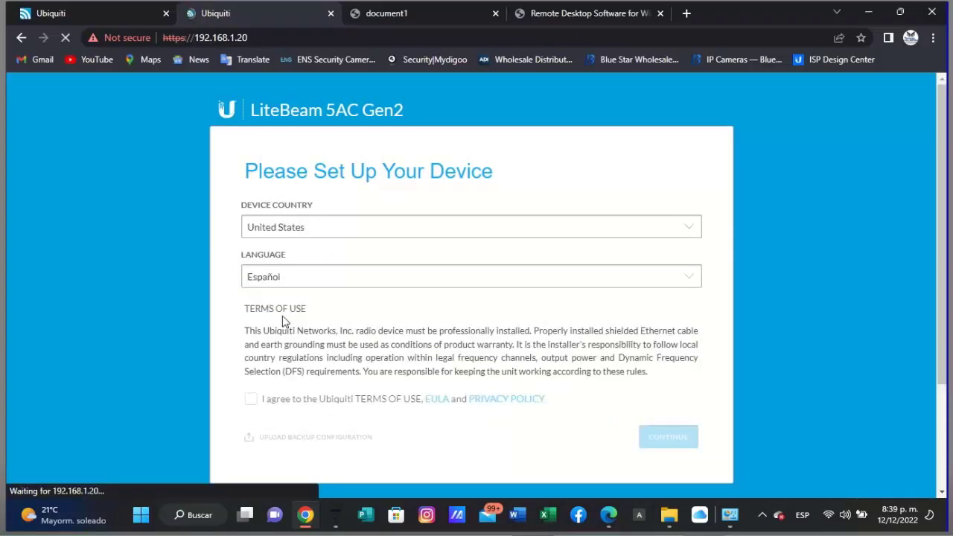
left_click(277, 237)
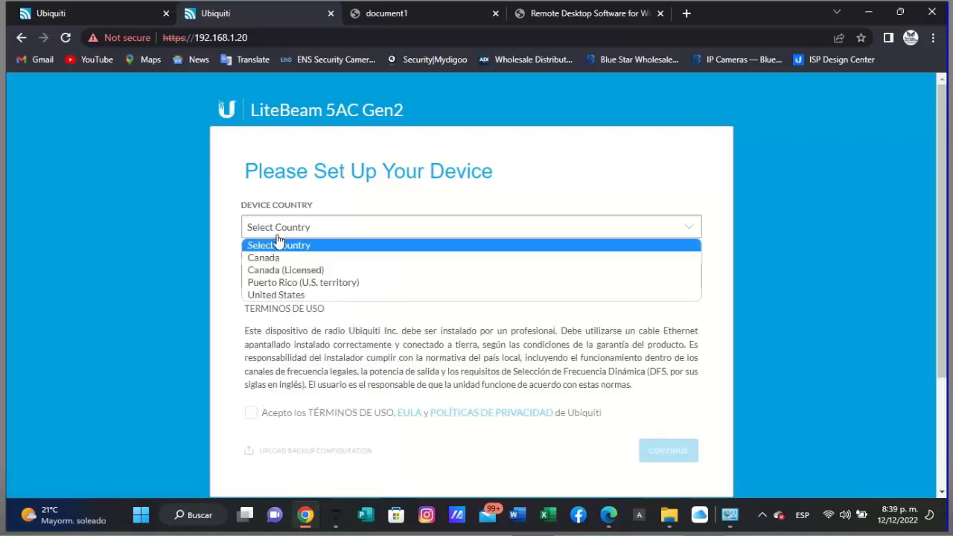
left_click(288, 296)
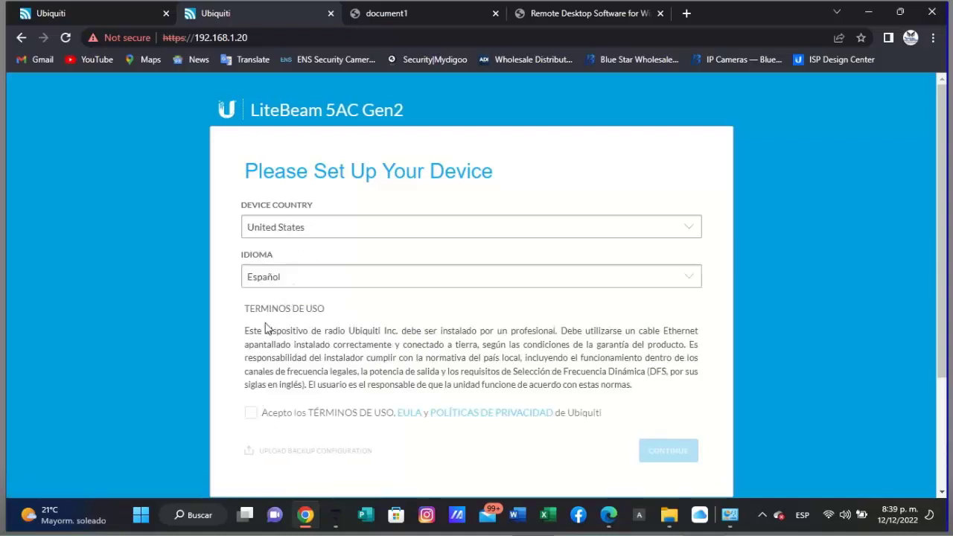
left_click(252, 416)
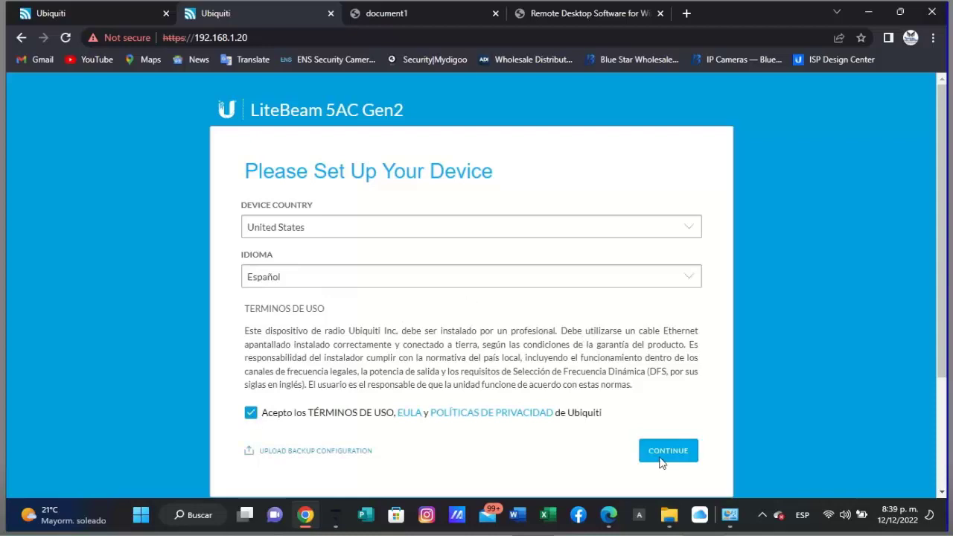
left_click(660, 456)
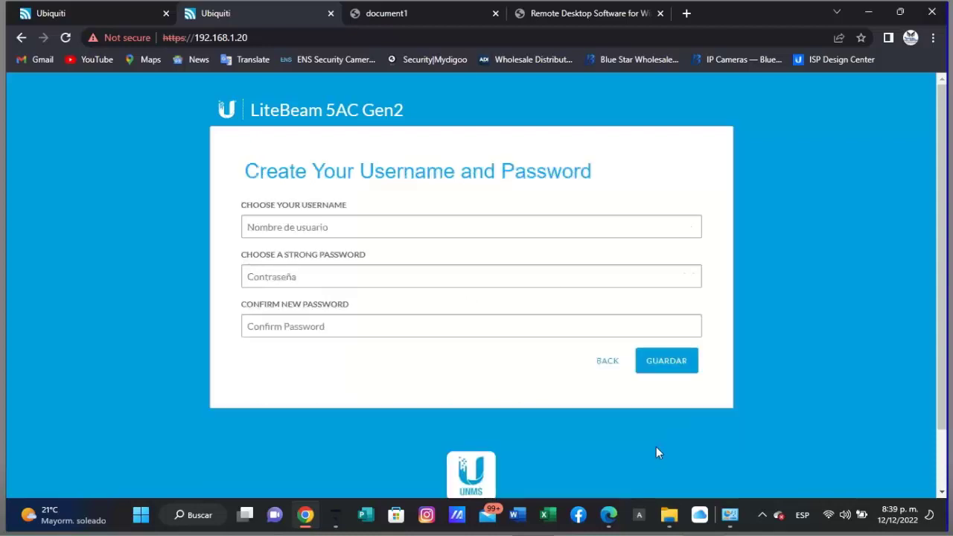
- Enter a new username, password and password confirmation, then save the account
left_click(291, 228)
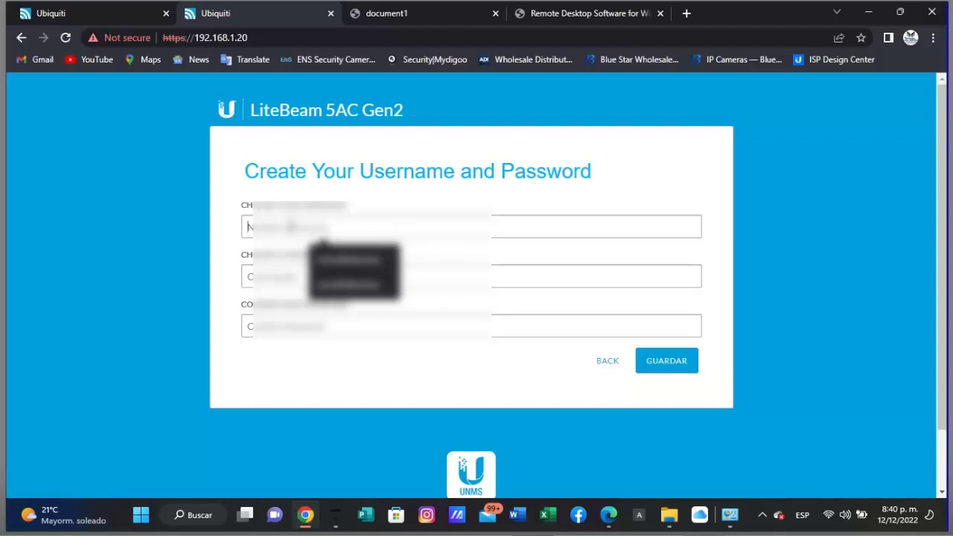
key("Return")
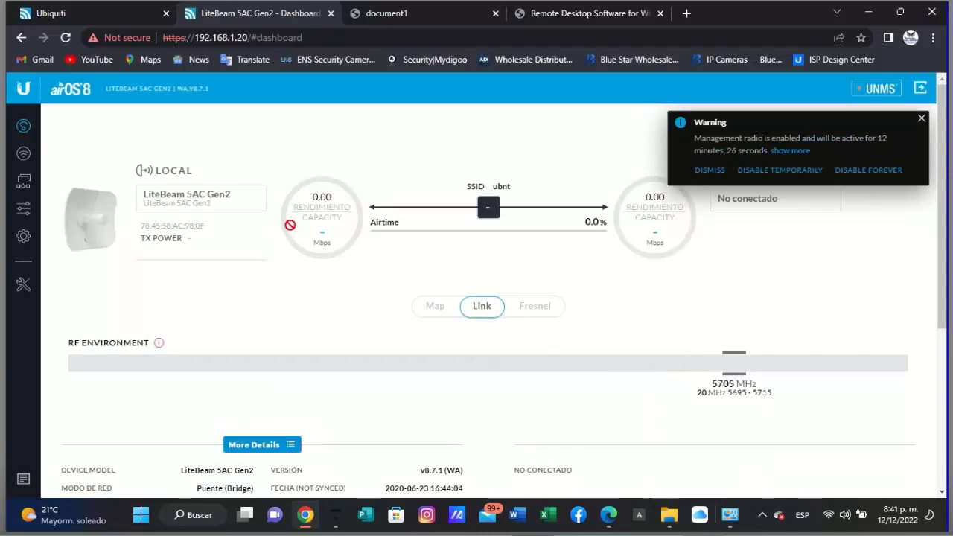
- Dismiss the management radio warning and turn on PTP mode in Wireless settings, keeping channel width
left_click(922, 118)
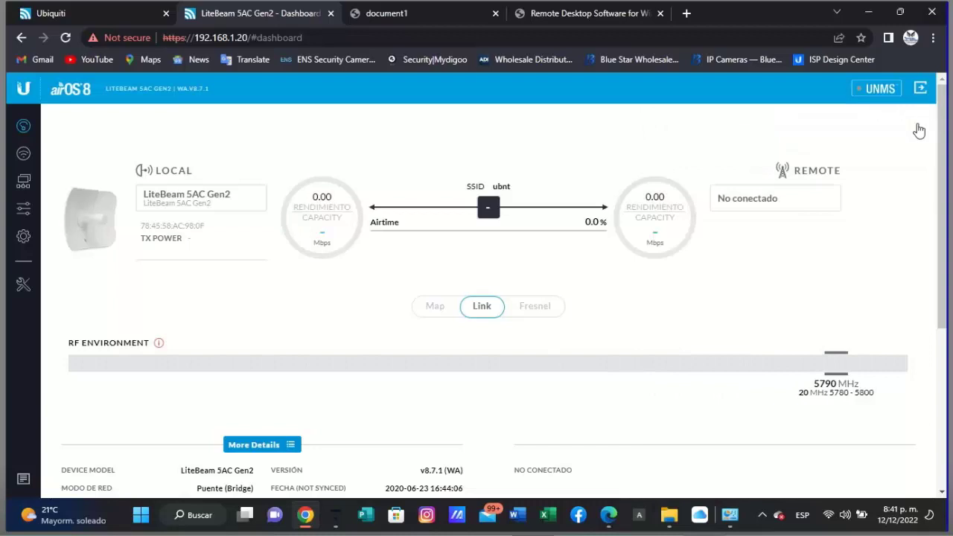
left_click(23, 153)
left_click(356, 187)
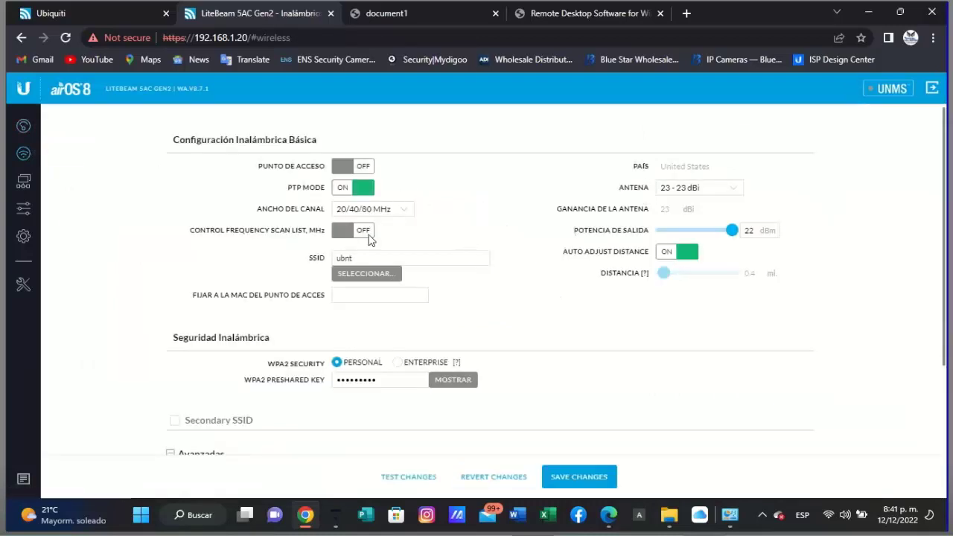
left_click(398, 209)
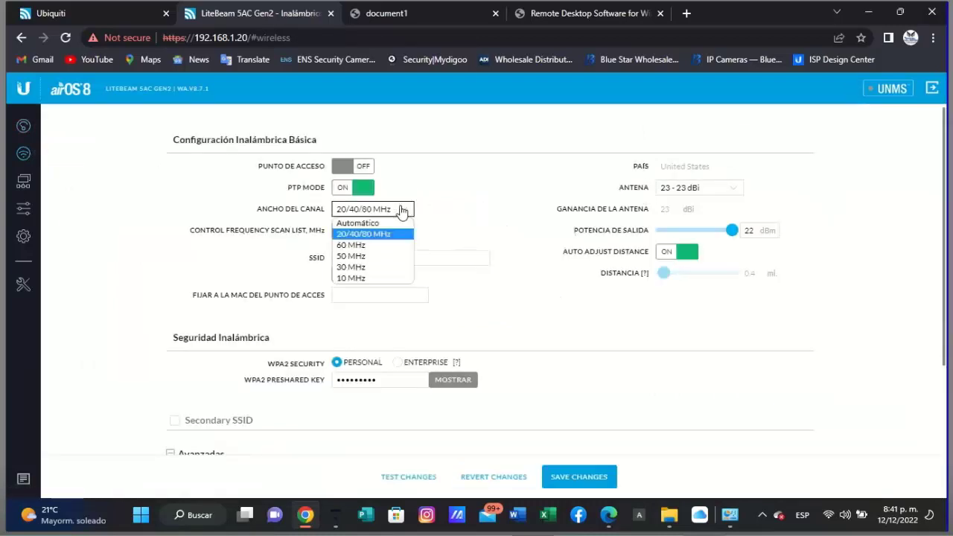
left_click(455, 208)
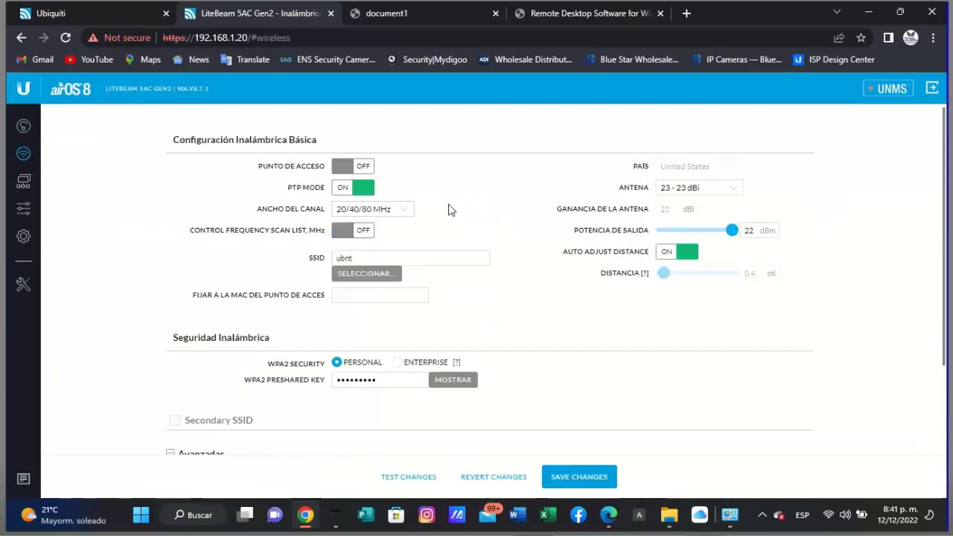
- Enable the Control Frequency Scan List with all frequencies selected, including 5745
left_click(362, 235)
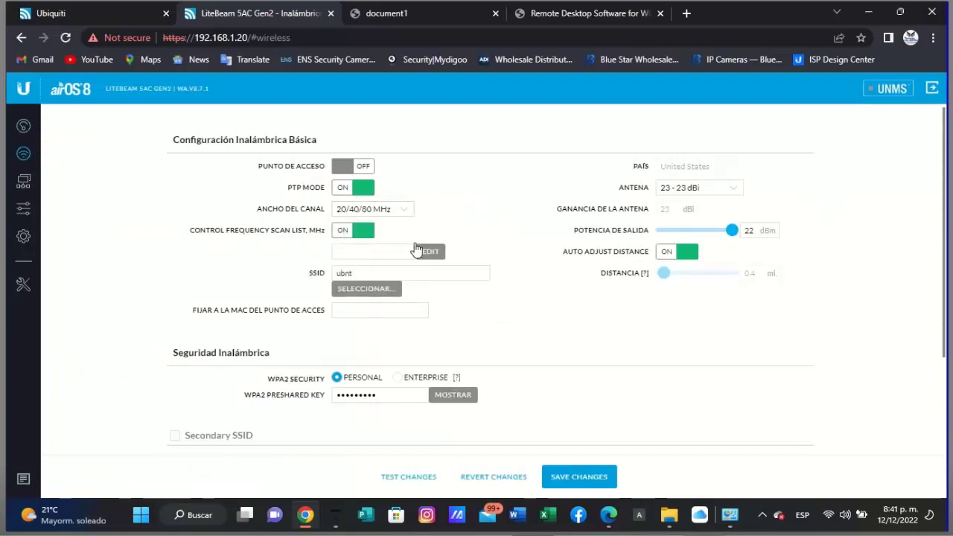
left_click(430, 252)
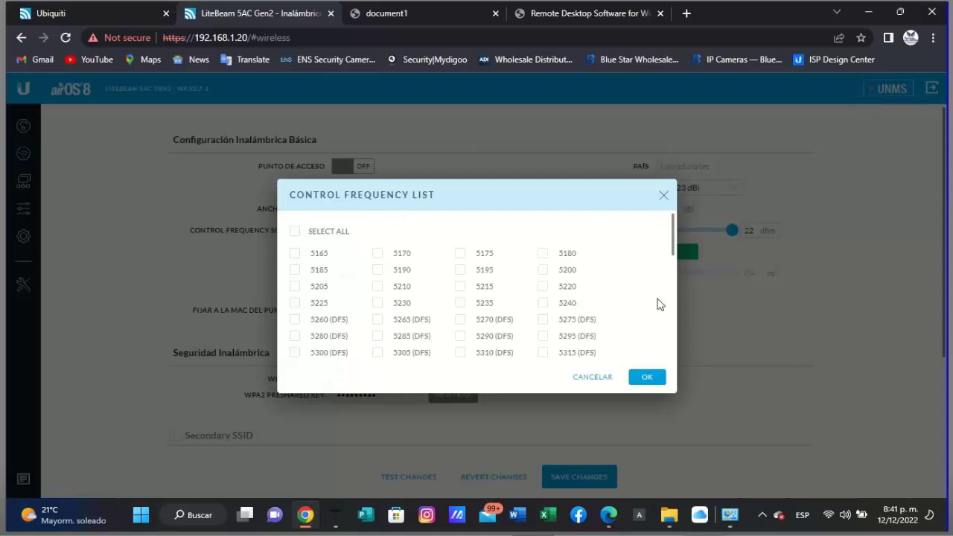
left_click_drag(673, 233, 673, 333)
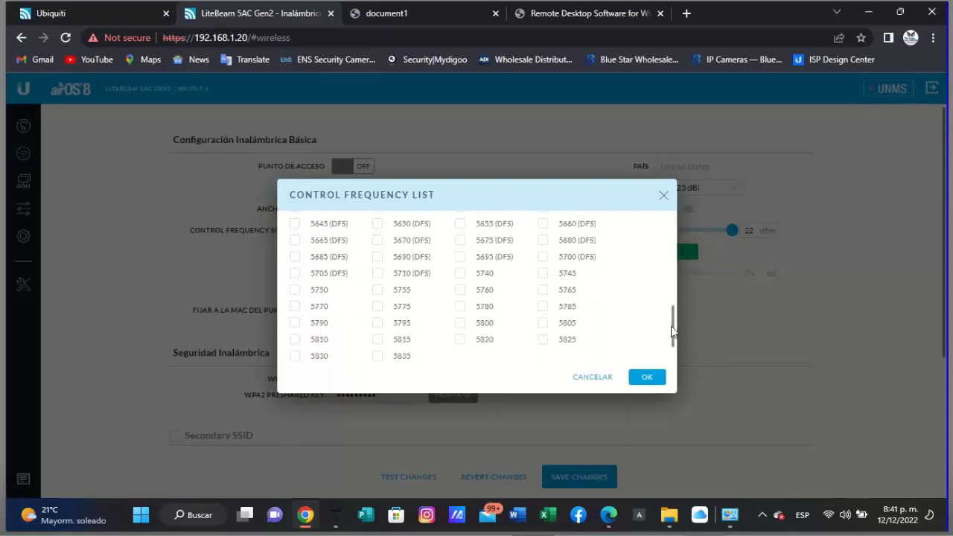
left_click(542, 276)
left_click_drag(673, 306, 674, 218)
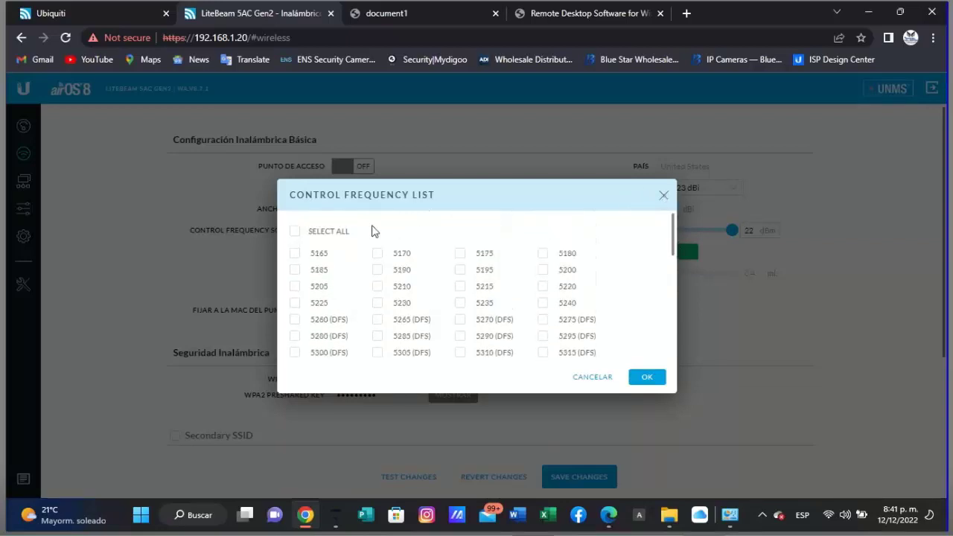
left_click(296, 233)
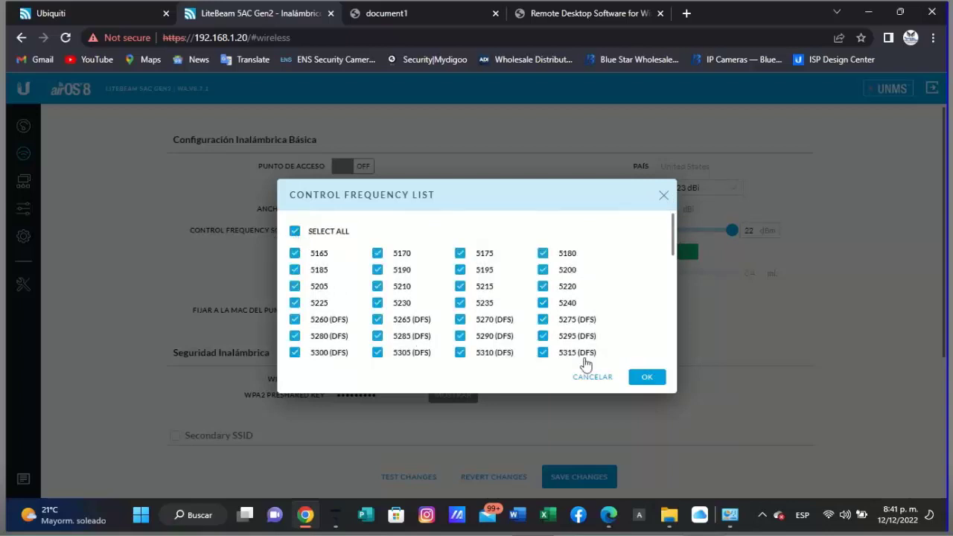
scroll(648, 305, "down", 10)
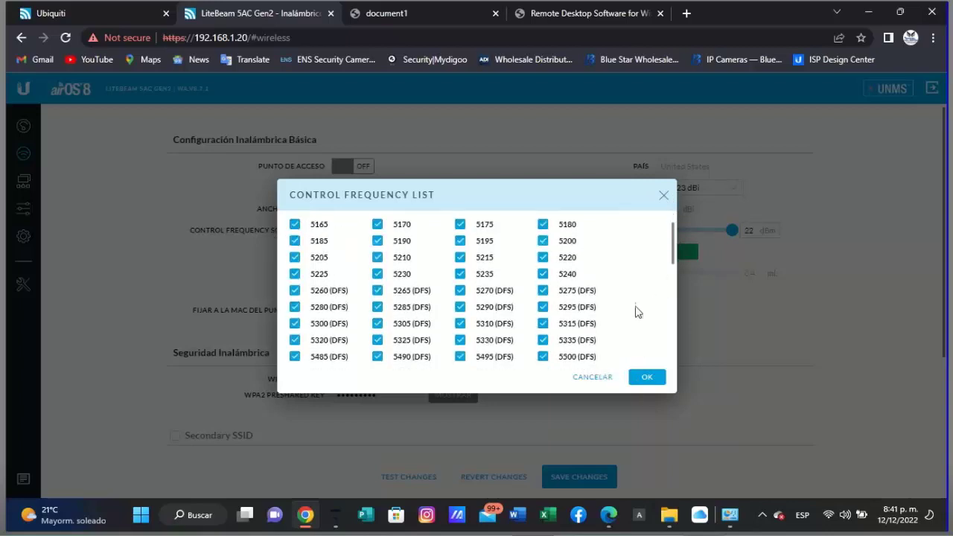
left_click(648, 378)
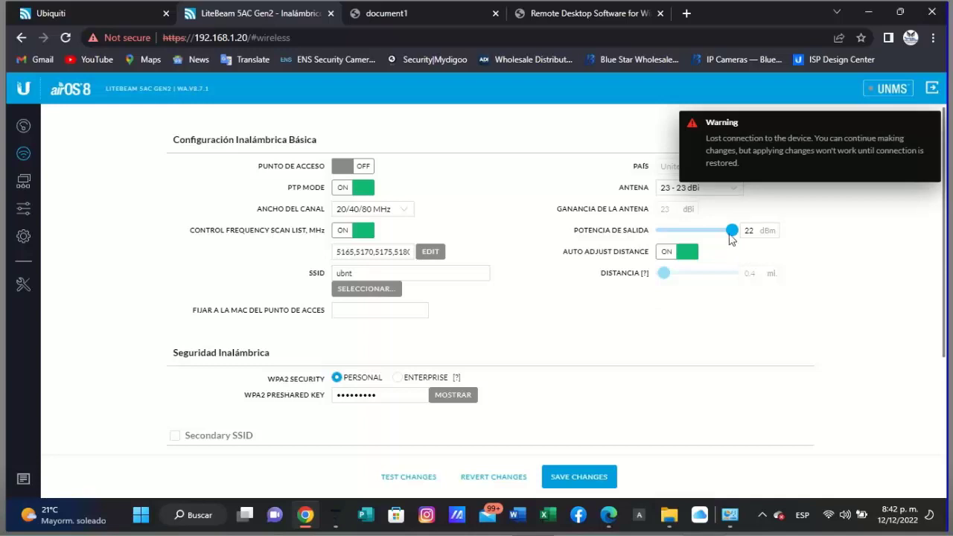
- Drop the Potencia de Salida slider to 4 dBm, save, and reload the interrupted page
left_click_drag(732, 231, 686, 235)
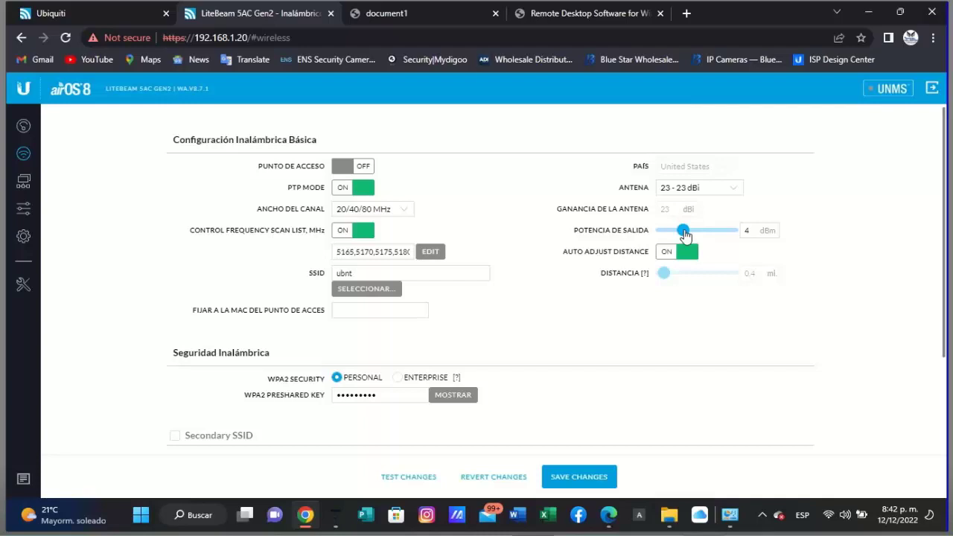
left_click_drag(686, 236, 678, 234)
left_click_drag(680, 235, 685, 236)
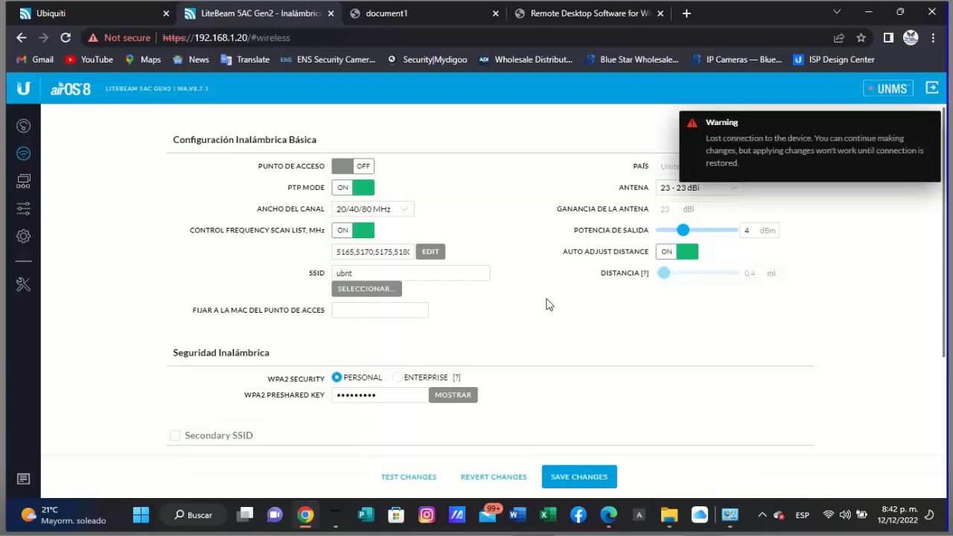
left_click(594, 483)
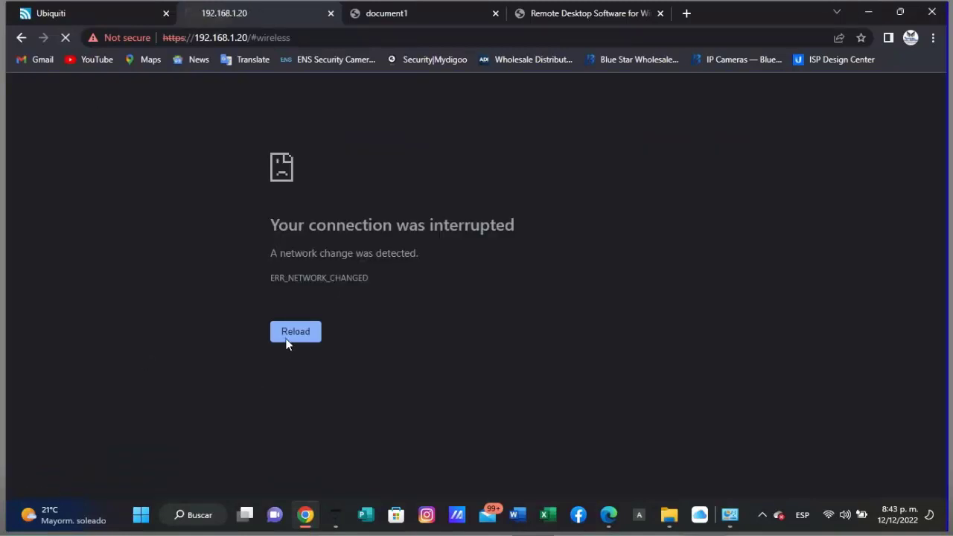
left_click(288, 342)
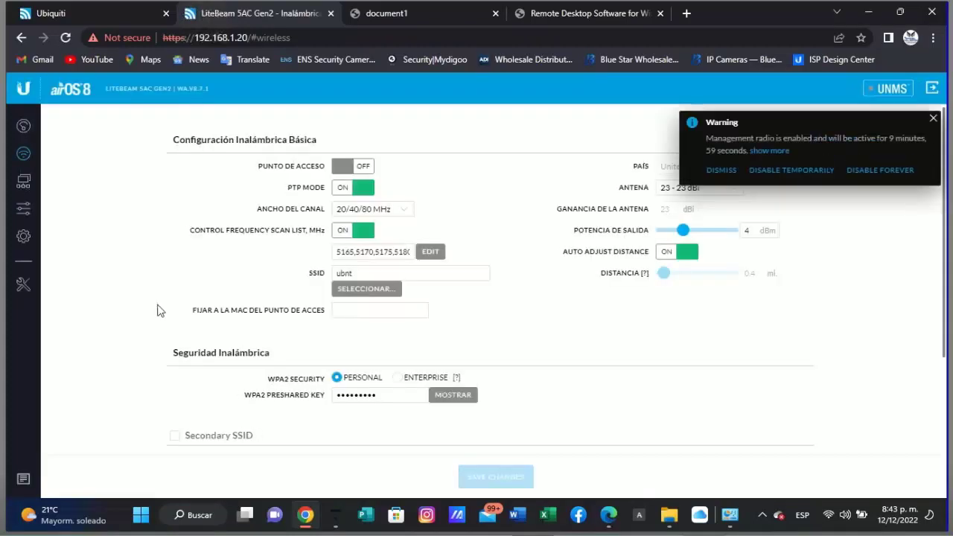
- On the Red page, change the management IP to 192.168.0.111 and gateway to 192.168.0.1
left_click(28, 185)
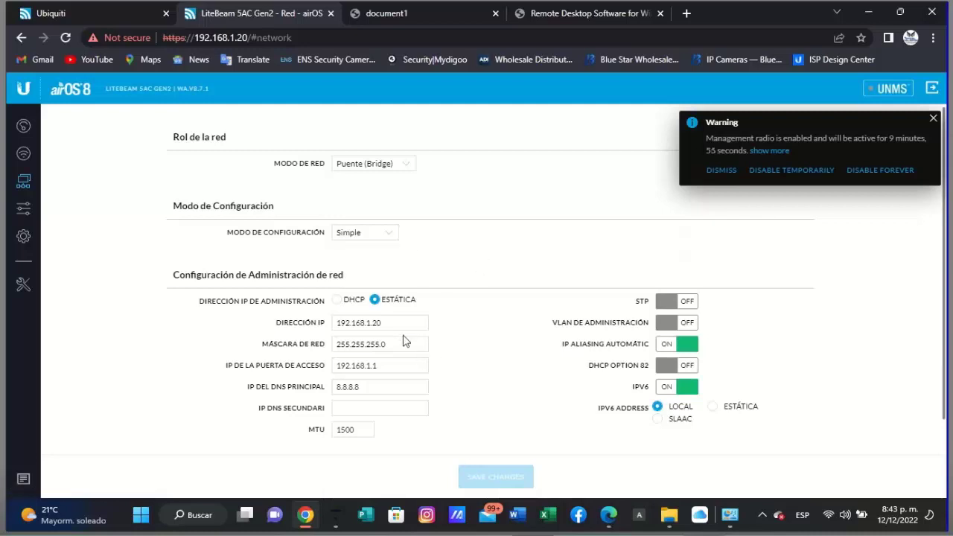
left_click(399, 323)
key("BackSpace")
key("BackSpace")
key("BackSpace")
key("BackSpace")
type("0")
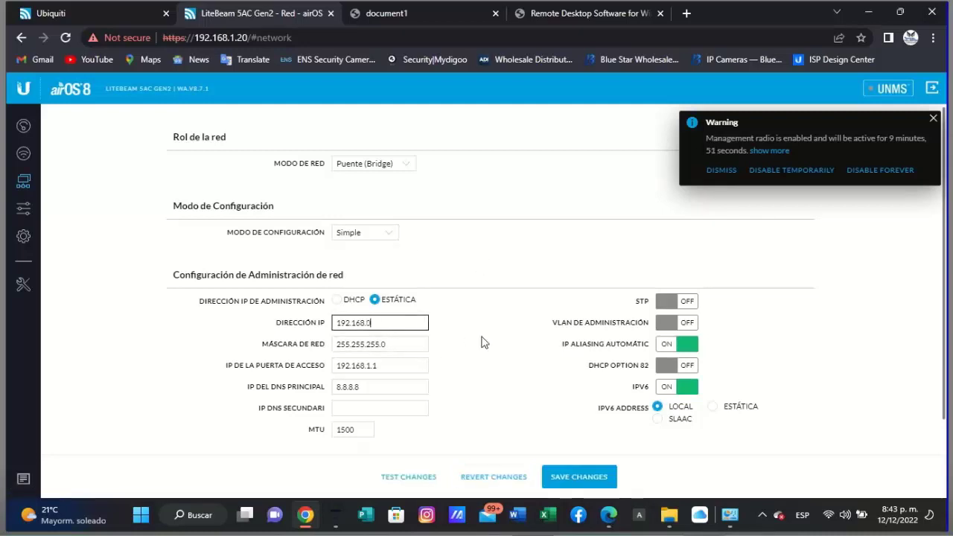
type(".111")
left_click(372, 366)
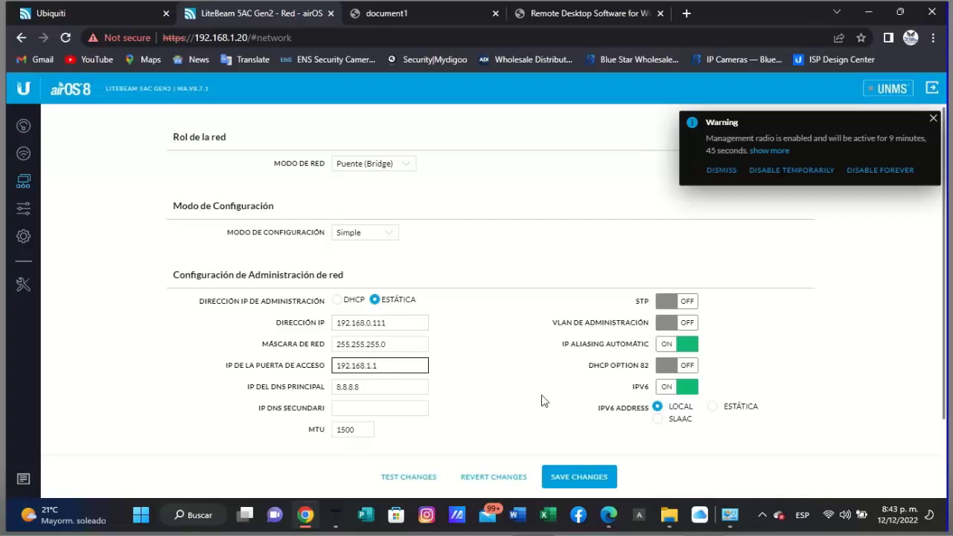
key("BackSpace")
type("0")
key("Tab")
- Enter secondary DNS 8.8.4.4, turn IPv6 off, and save the network changes
left_click(380, 409)
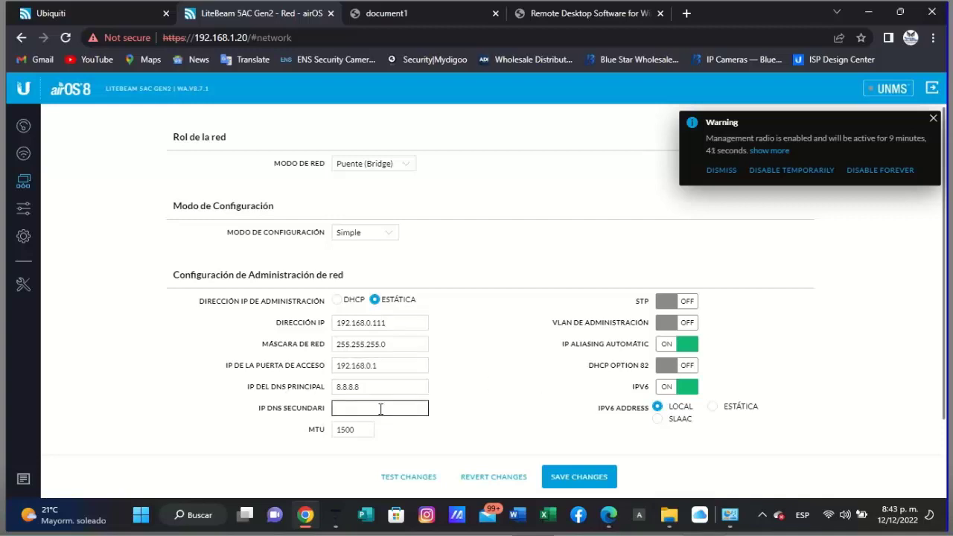
type("8.8.4.4")
left_click(683, 392)
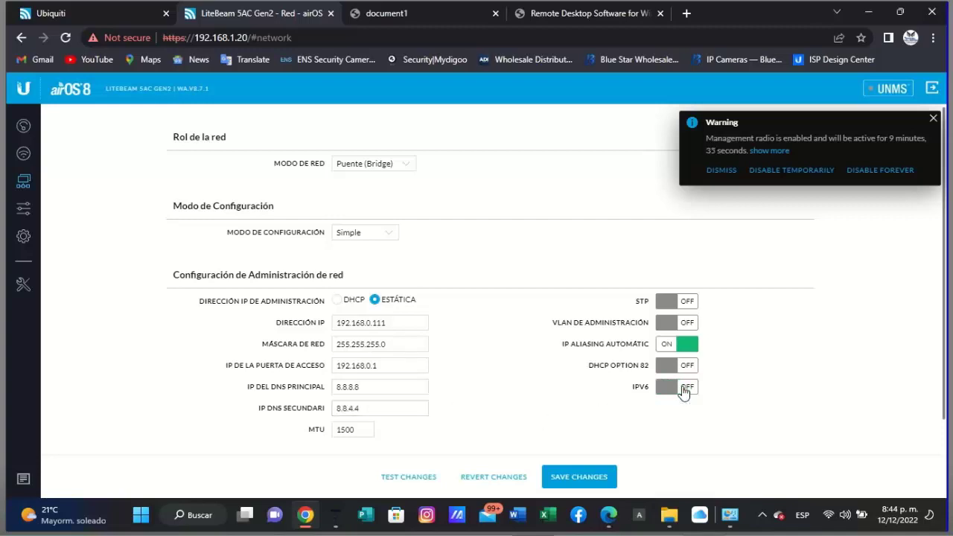
left_click(580, 478)
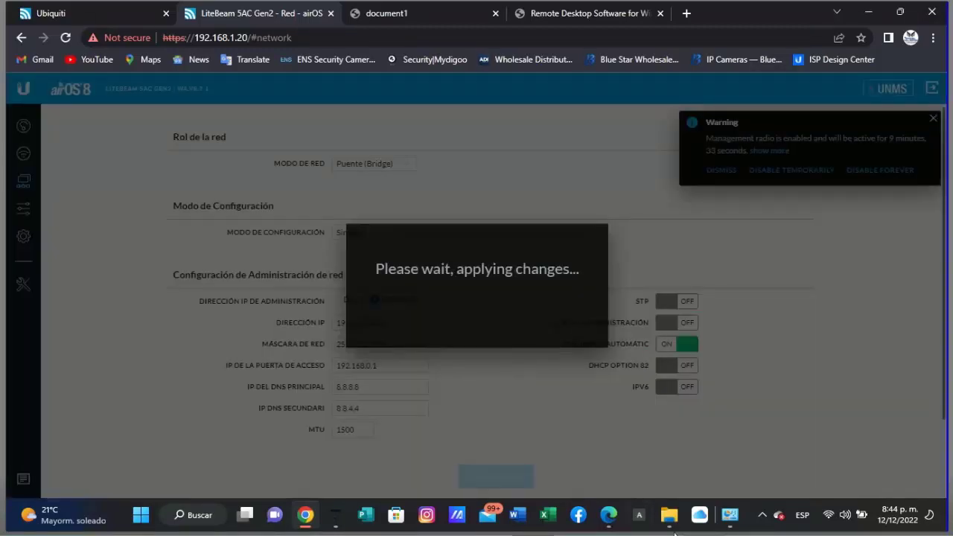
- Bring up the IPv4 settings of the Ethernet 2 adapter
mouse_move(730, 514)
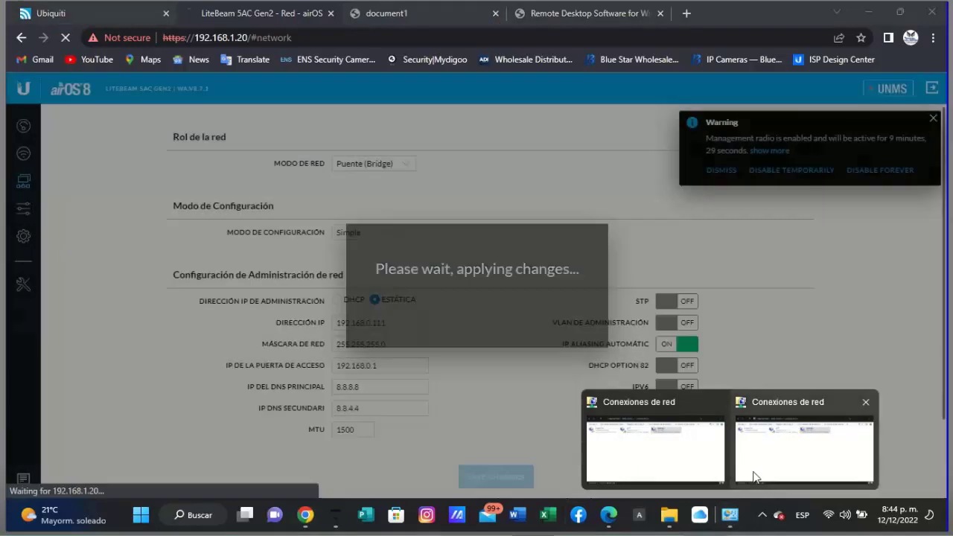
left_click(754, 474)
right_click(511, 168)
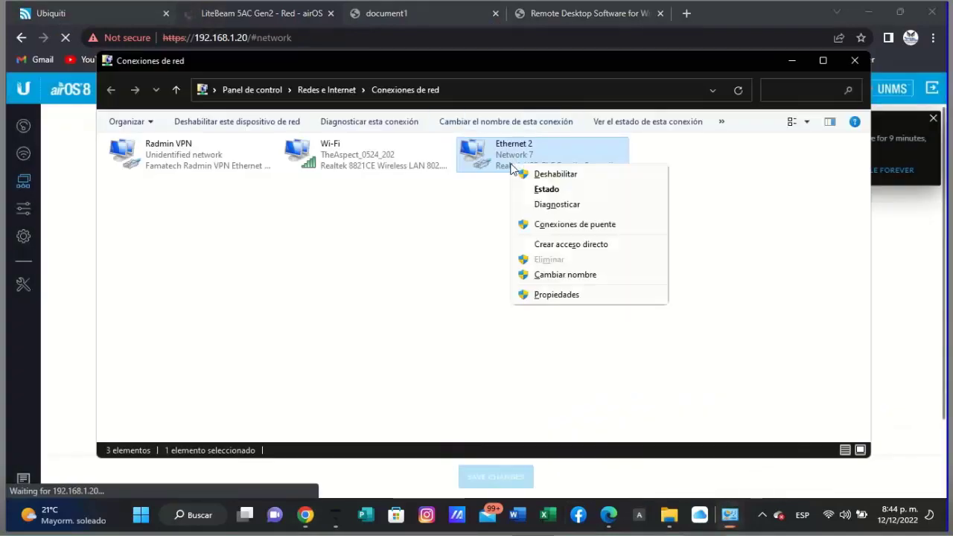
left_click(564, 296)
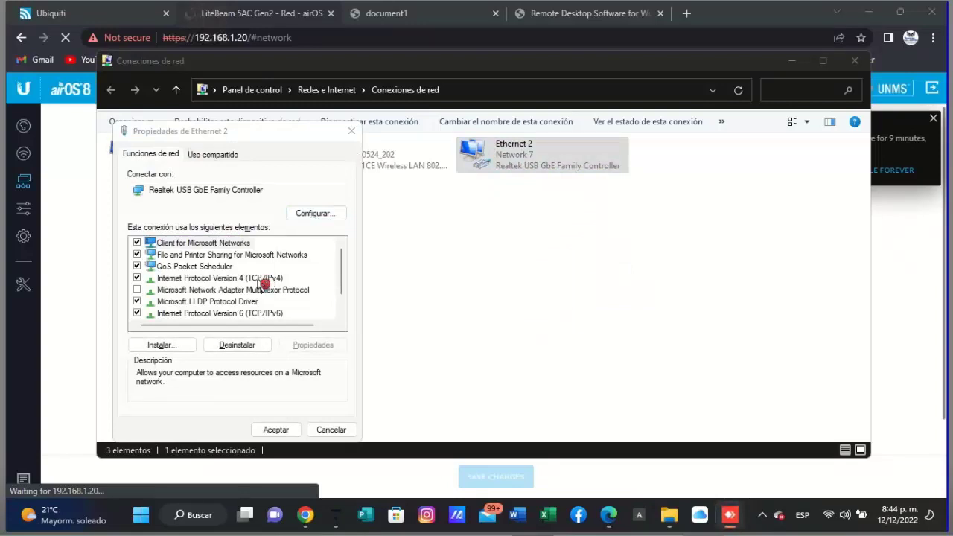
double_click(260, 278)
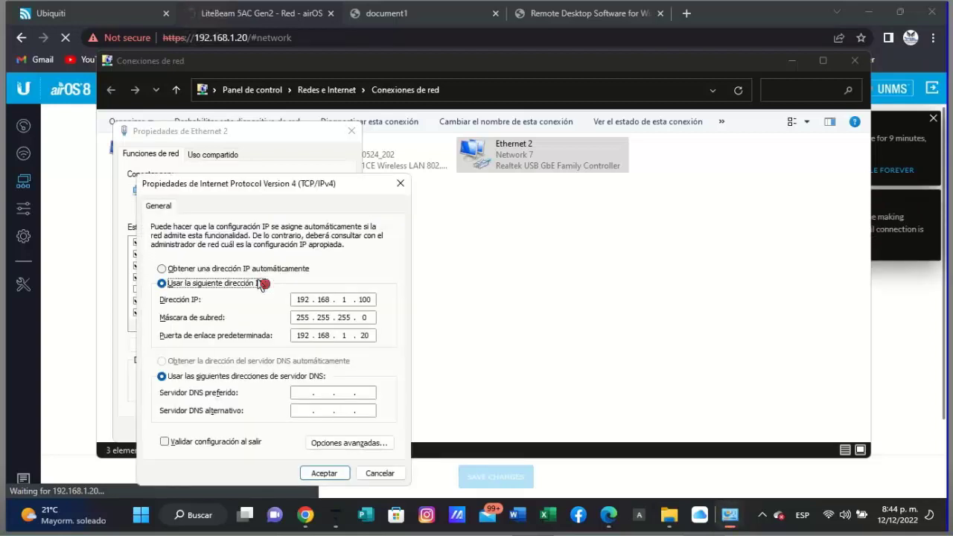
- Change the IP to 192.168.0.100 and gateway to 192.168.0.111, confirming both dialogs
key("Tab")
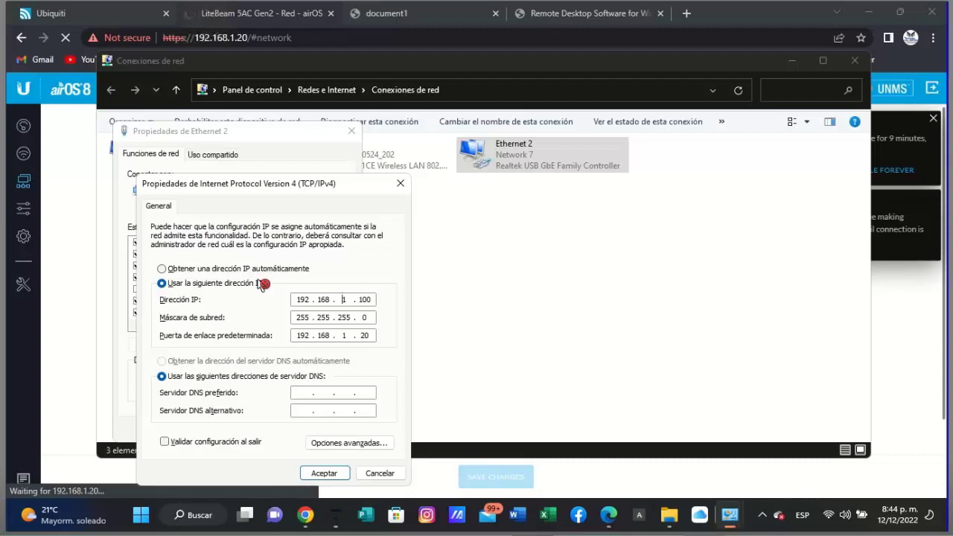
type("0")
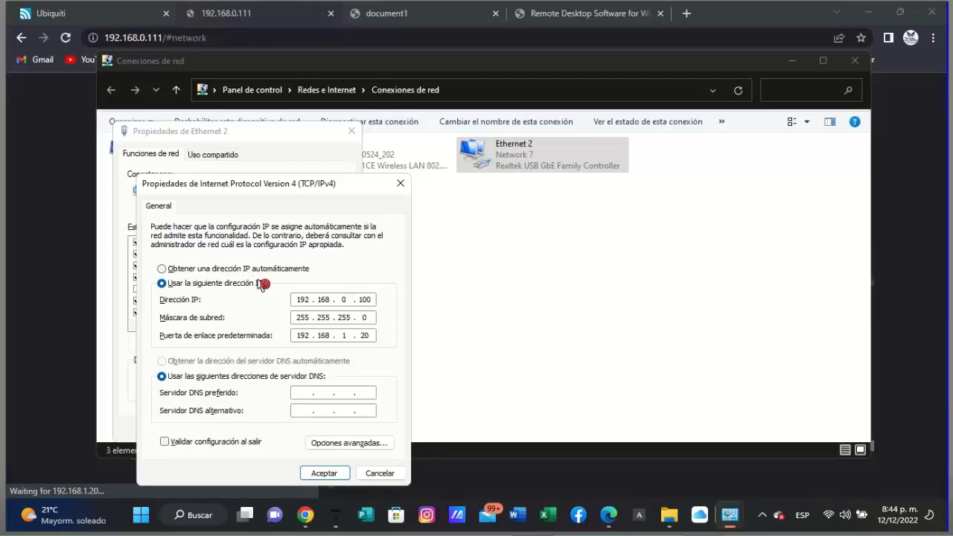
key("Tab")
key("Tab")
type("0")
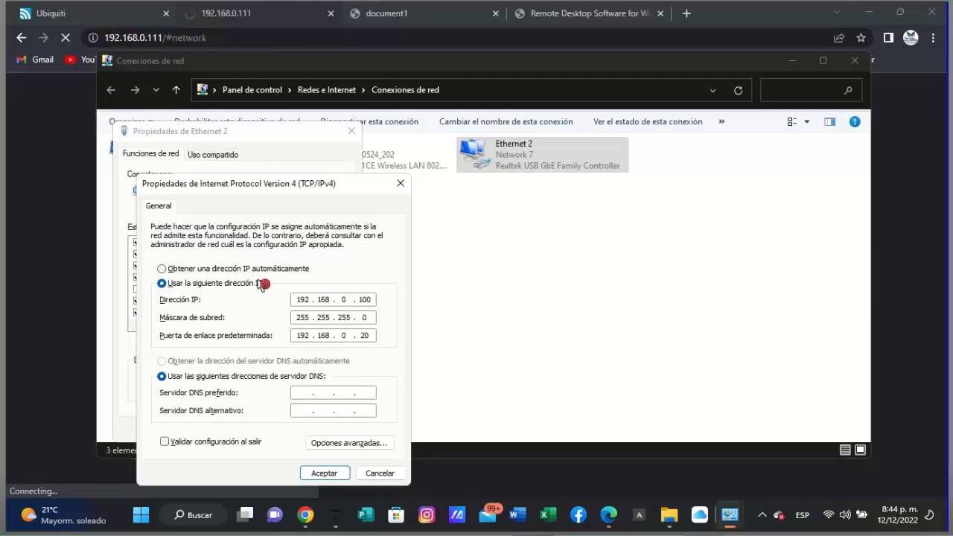
key("period")
type("111")
key("Return")
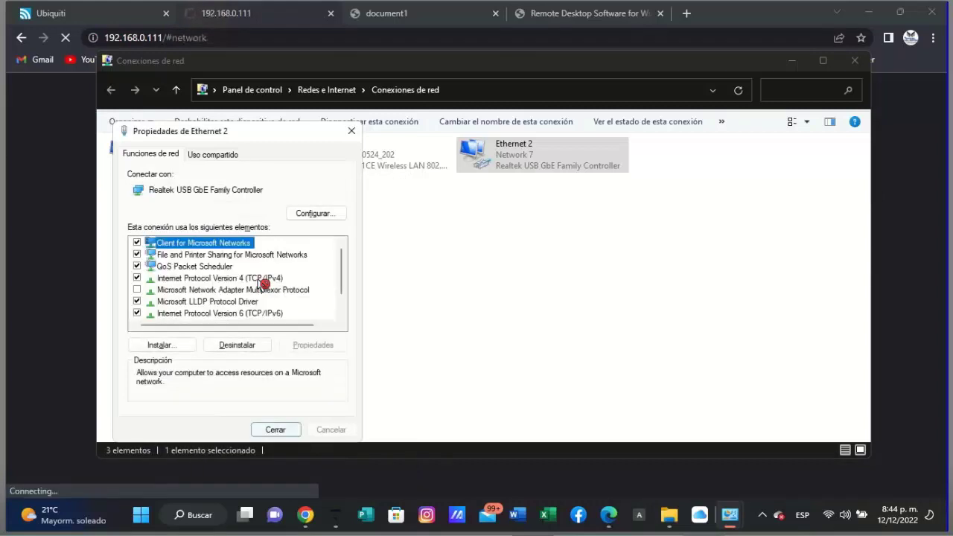
key("Return")
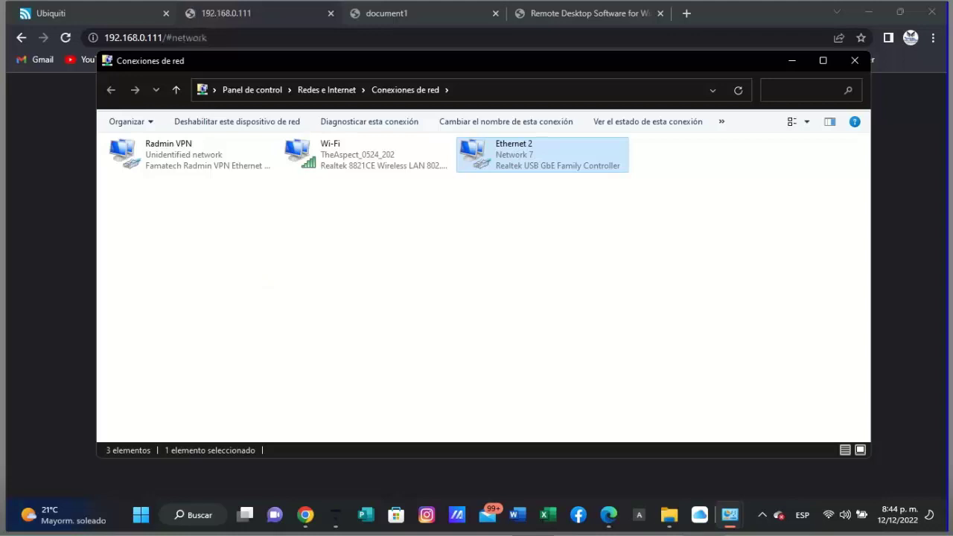
- Reload 192.168.0.111 in Chrome and proceed past the certificate warning
left_click(47, 251)
left_click(294, 343)
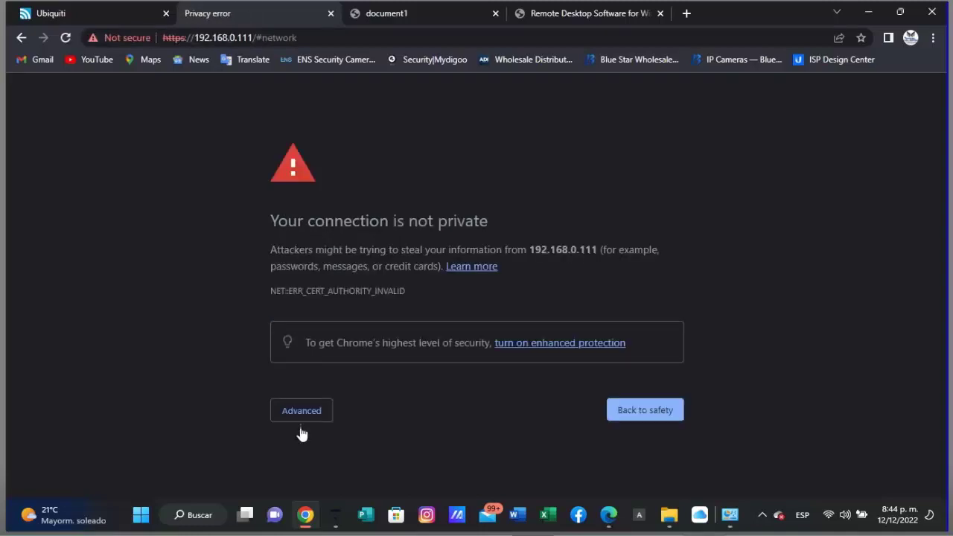
left_click(313, 411)
scroll(313, 417, "down", 1)
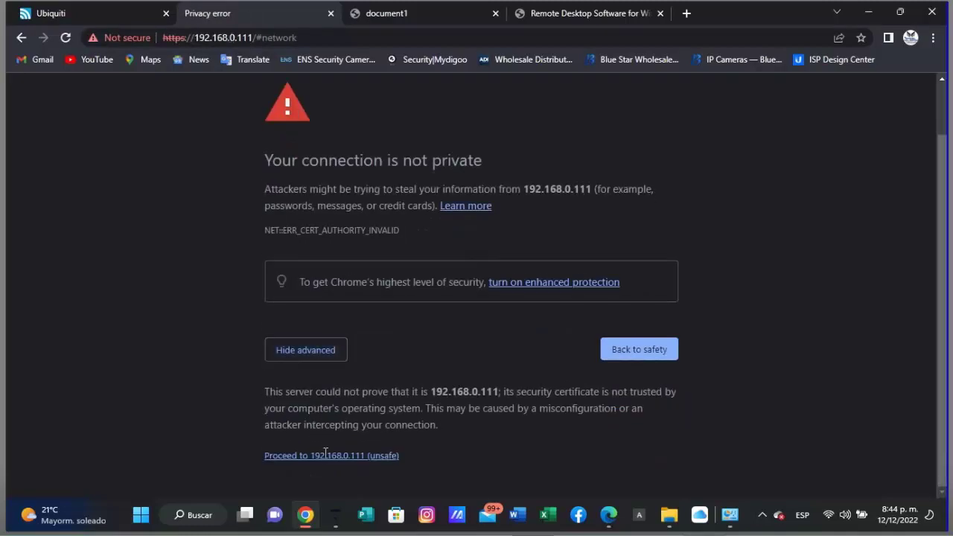
left_click(326, 462)
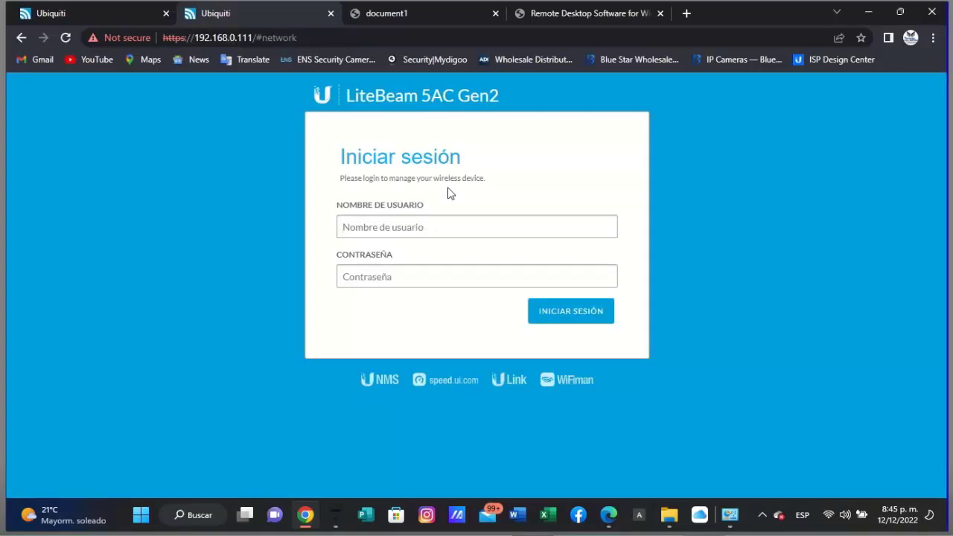
- Sign in to airOS using the saved login credentials
type("o")
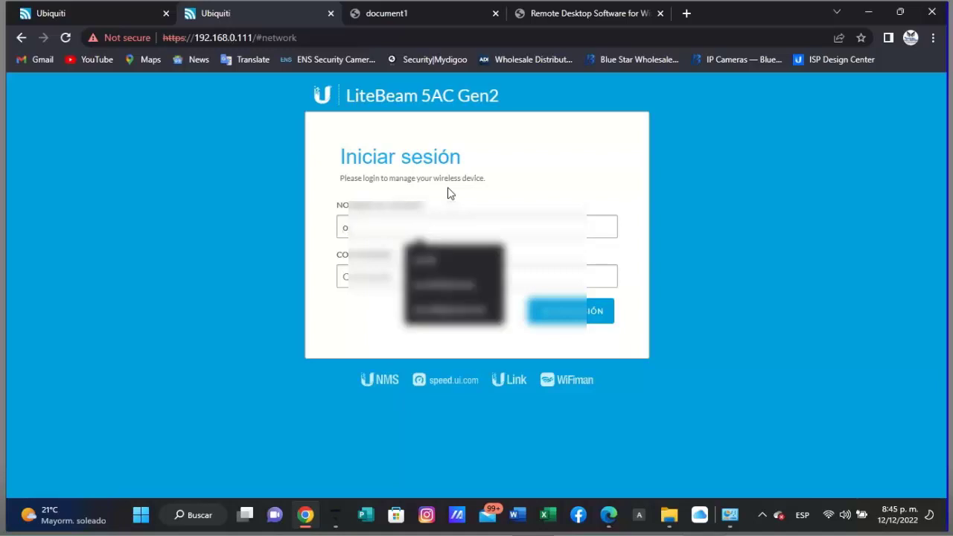
left_click(453, 193)
key("Return")
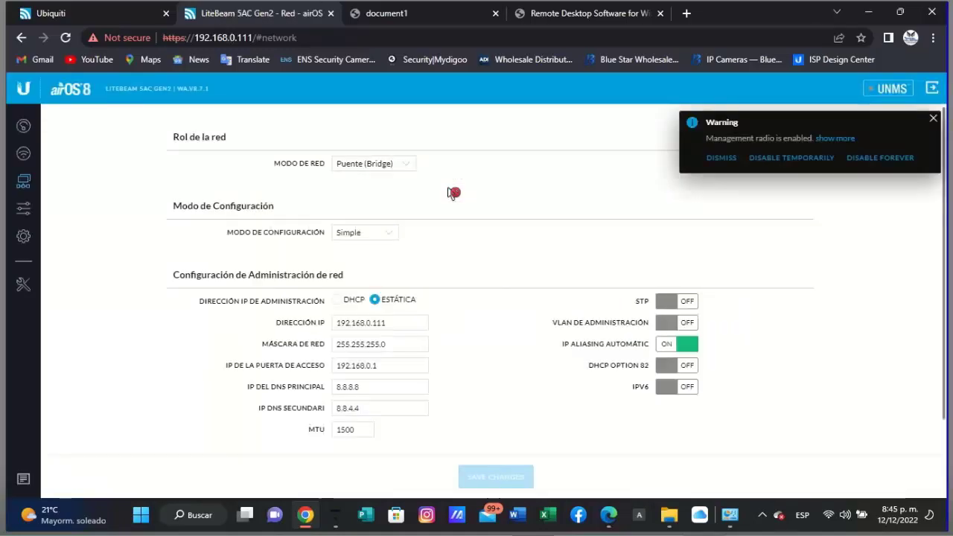
- Close the warning and run a site survey, picking lap120principal before closing the dialog
left_click(933, 118)
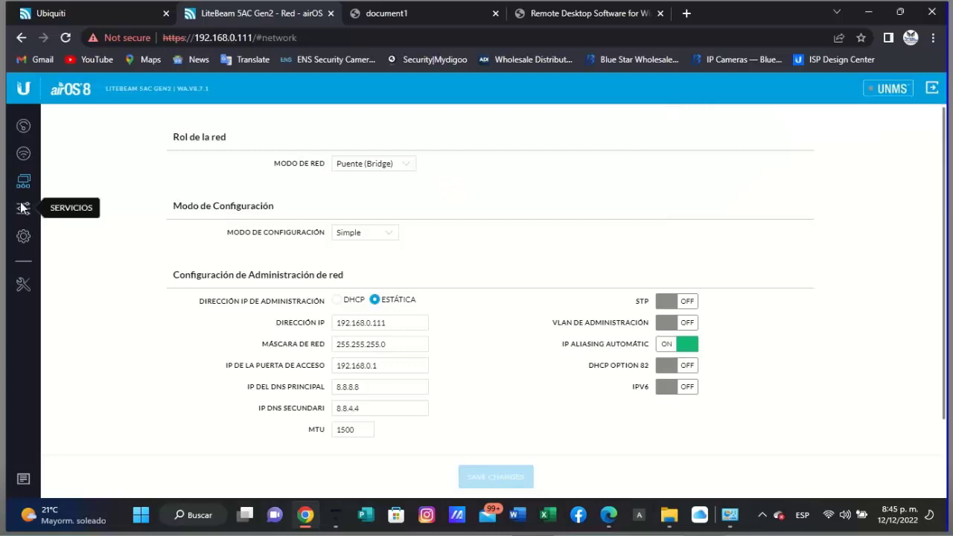
left_click(23, 155)
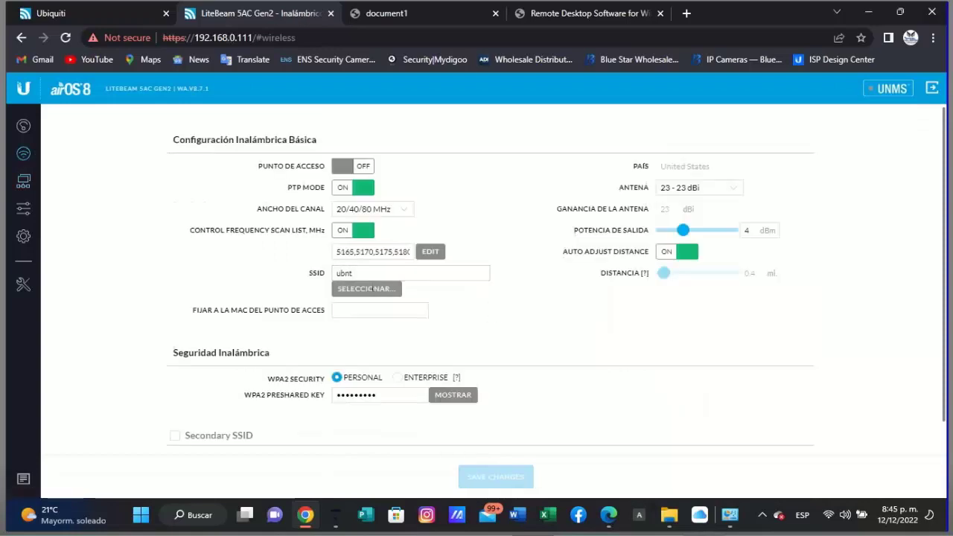
left_click(372, 290)
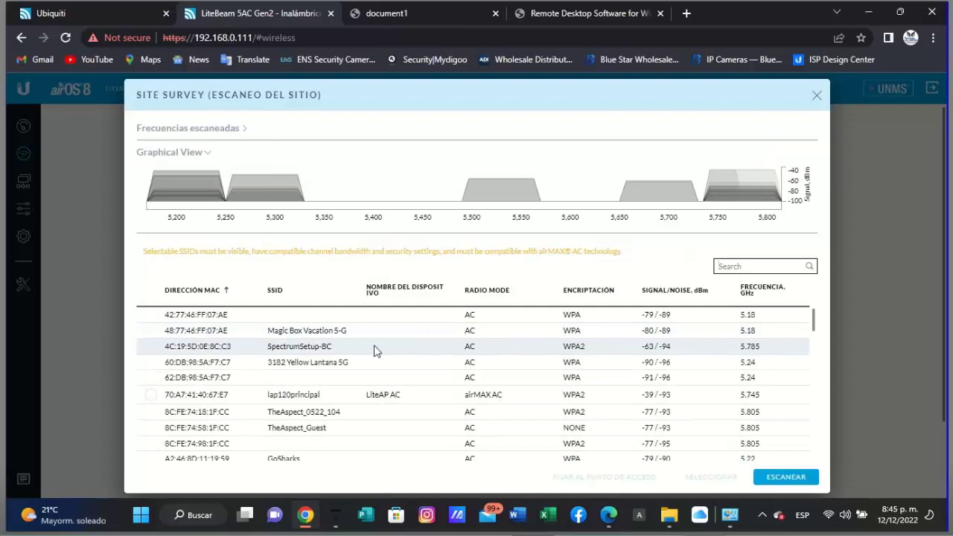
left_click(352, 400)
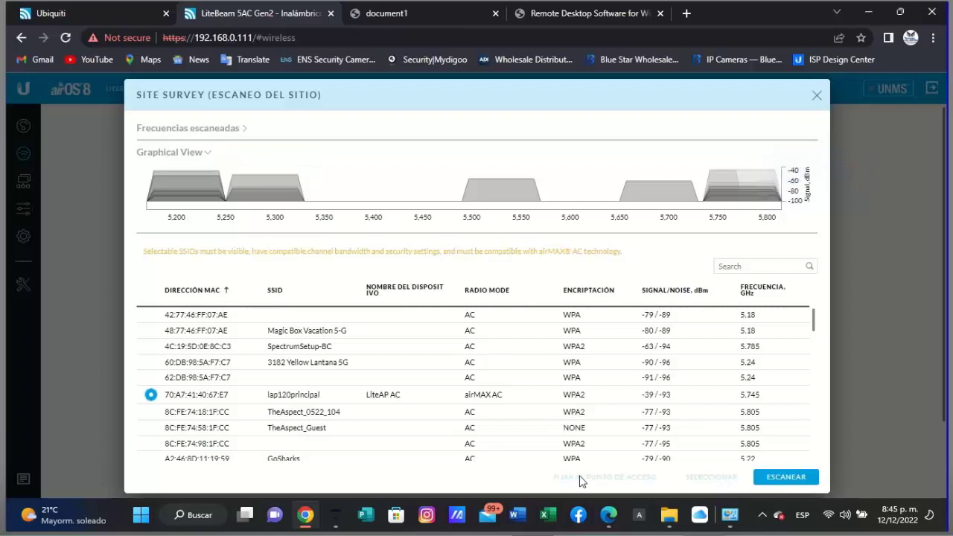
scroll(713, 482, "down", 1)
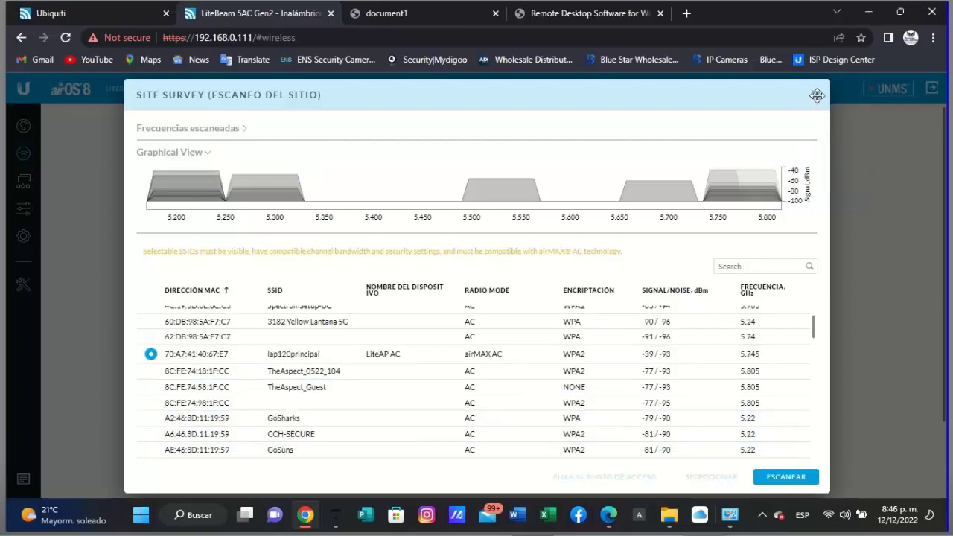
left_click(817, 95)
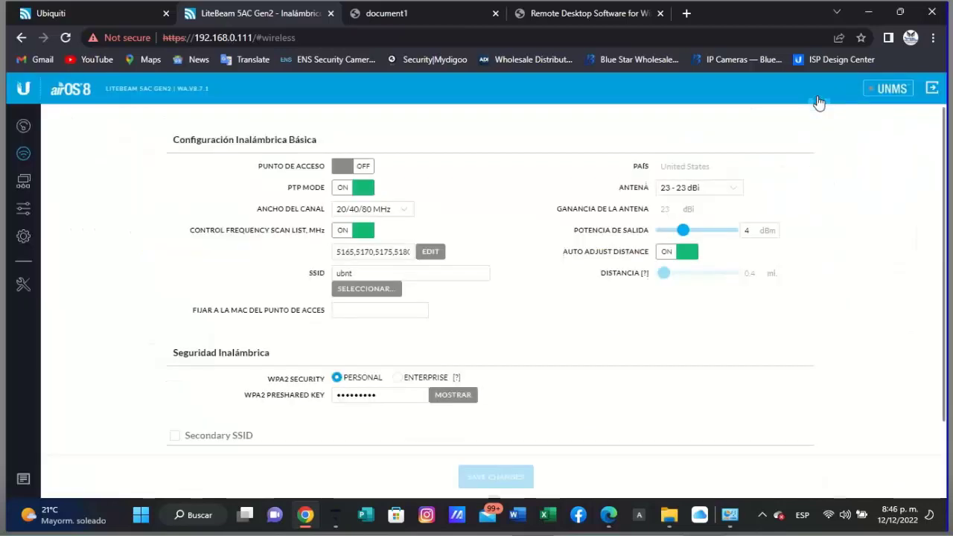
- Clear all frequencies, tick only 5745 MHz in the scan list, and save the change
left_click(430, 253)
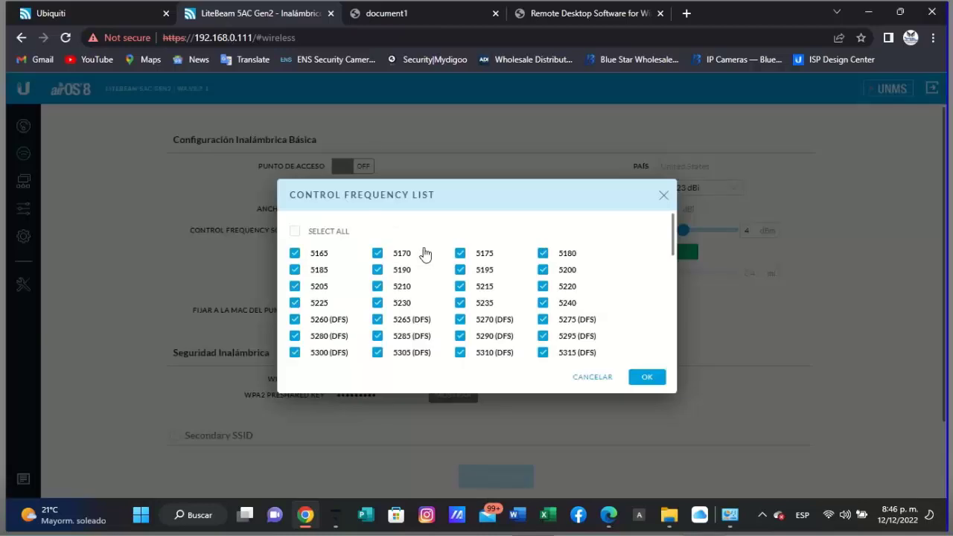
left_click(296, 232)
left_click(296, 232)
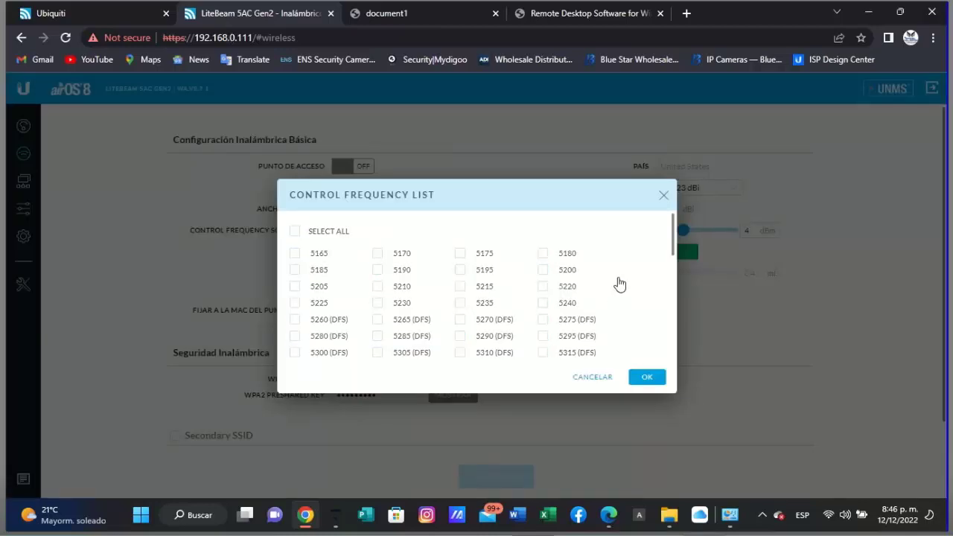
scroll(628, 310, "down", 2)
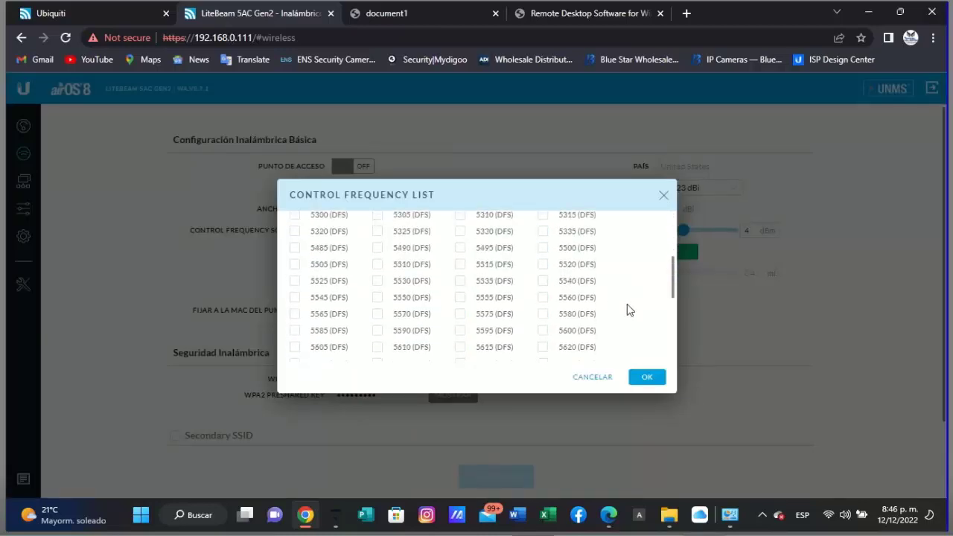
scroll(628, 310, "down", 2)
scroll(627, 310, "down", 2)
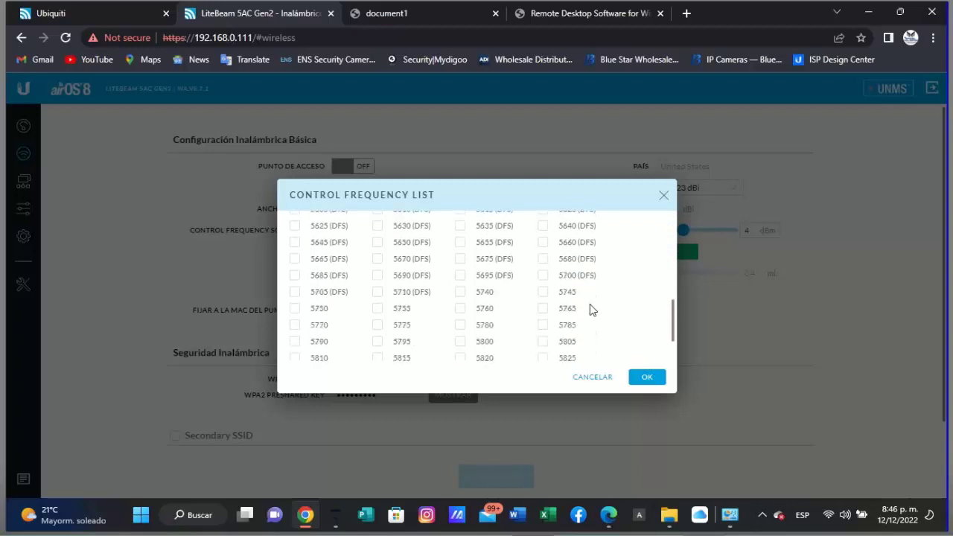
left_click(548, 298)
left_click(645, 379)
left_click(591, 478)
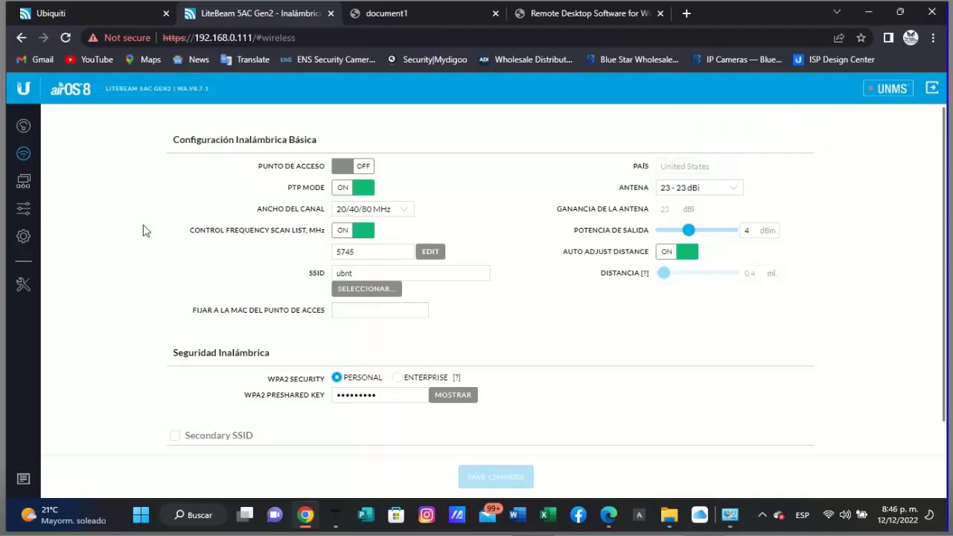
left_click(32, 190)
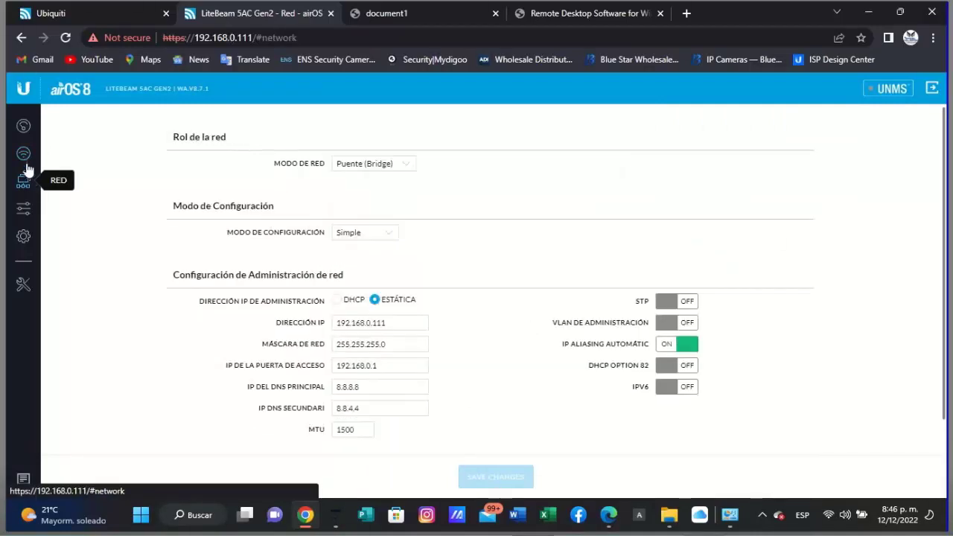
left_click(25, 158)
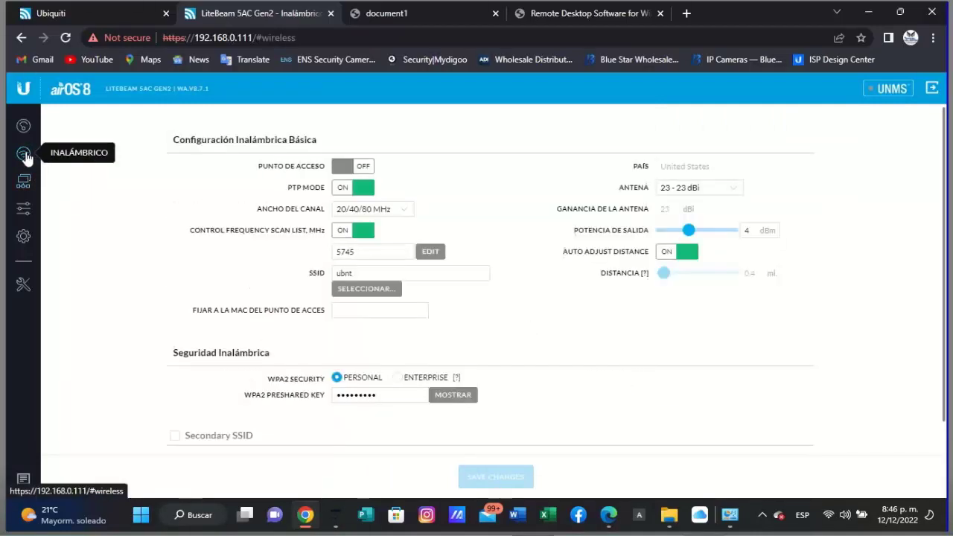
- Run a site survey and lock the station to the lap120principal access point
left_click(376, 290)
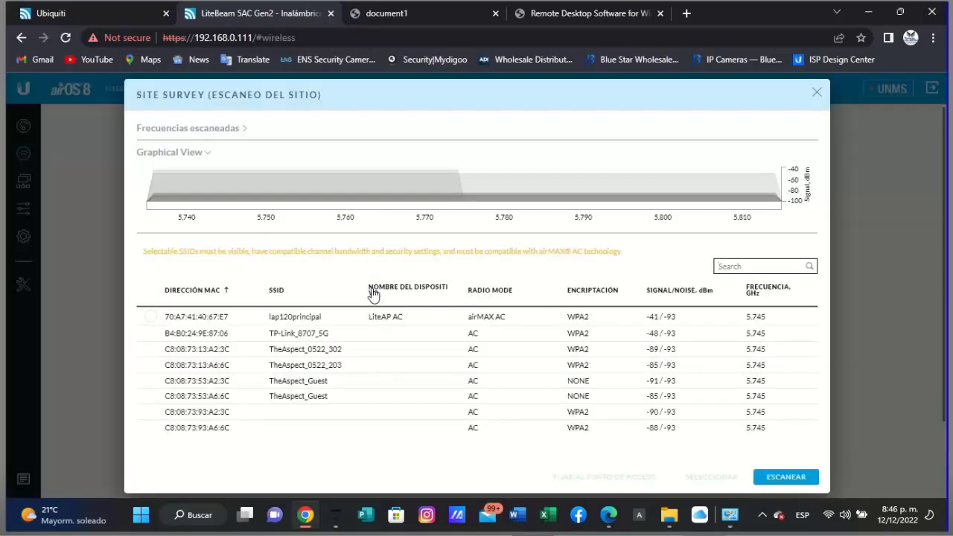
left_click(344, 412)
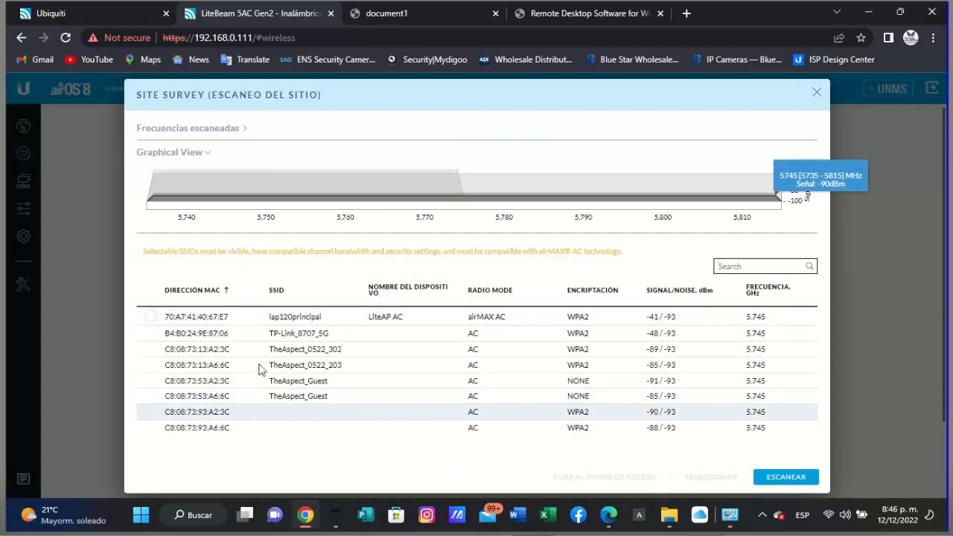
left_click(150, 317)
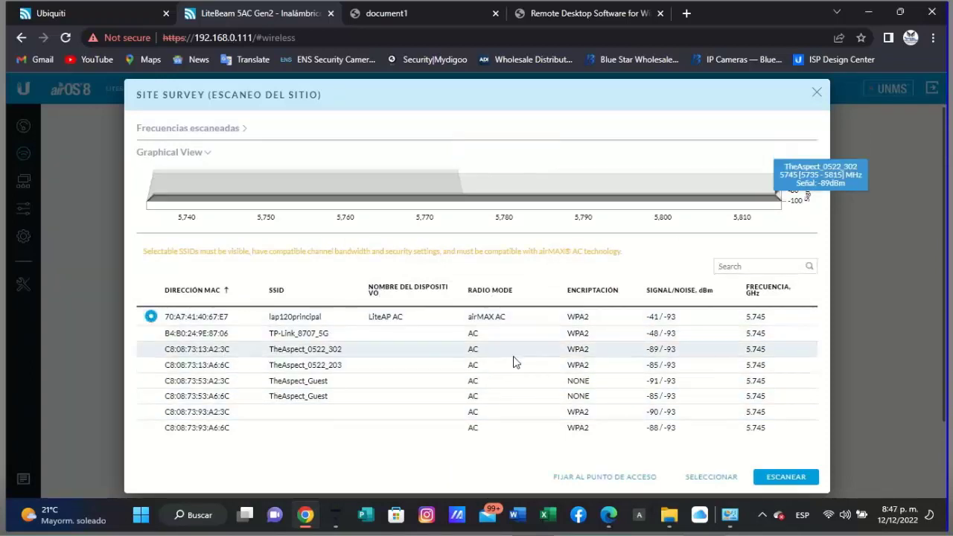
left_click(600, 479)
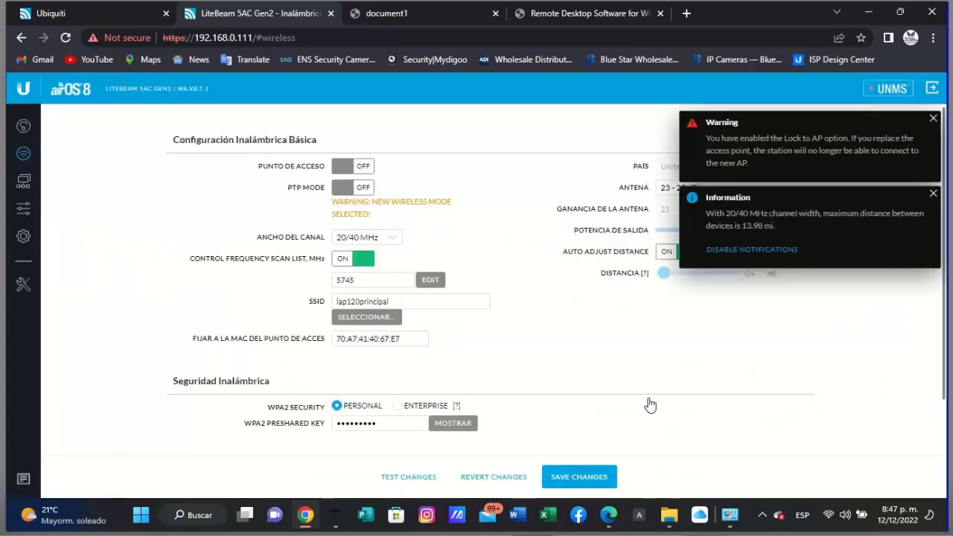
- Reveal and check the wireless preshared key, then save the lock-to-AP settings
left_click(440, 432)
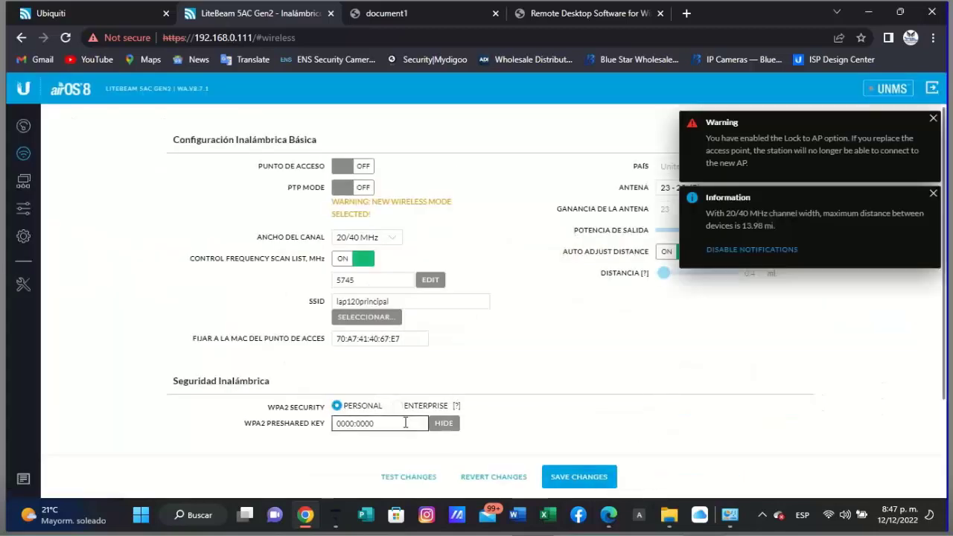
left_click_drag(372, 423, 335, 423)
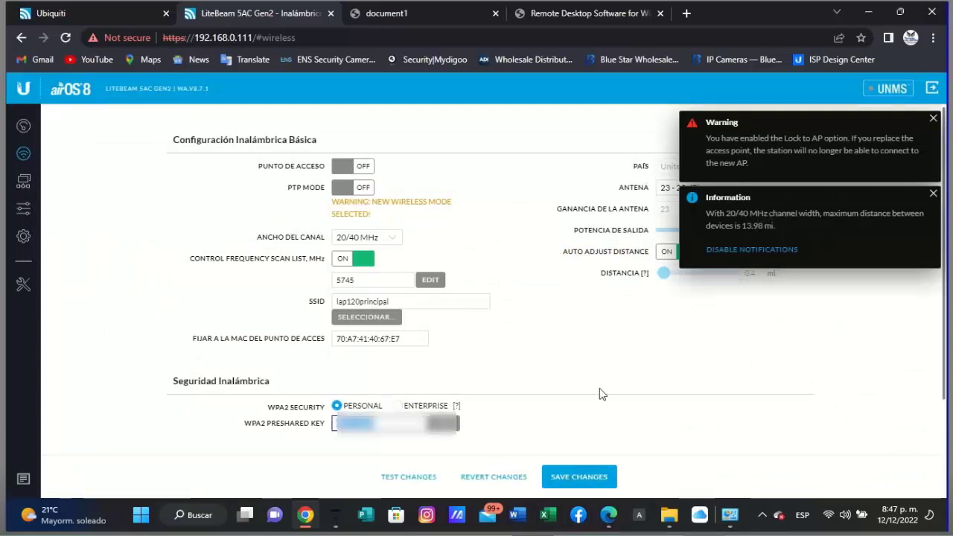
left_click(603, 394)
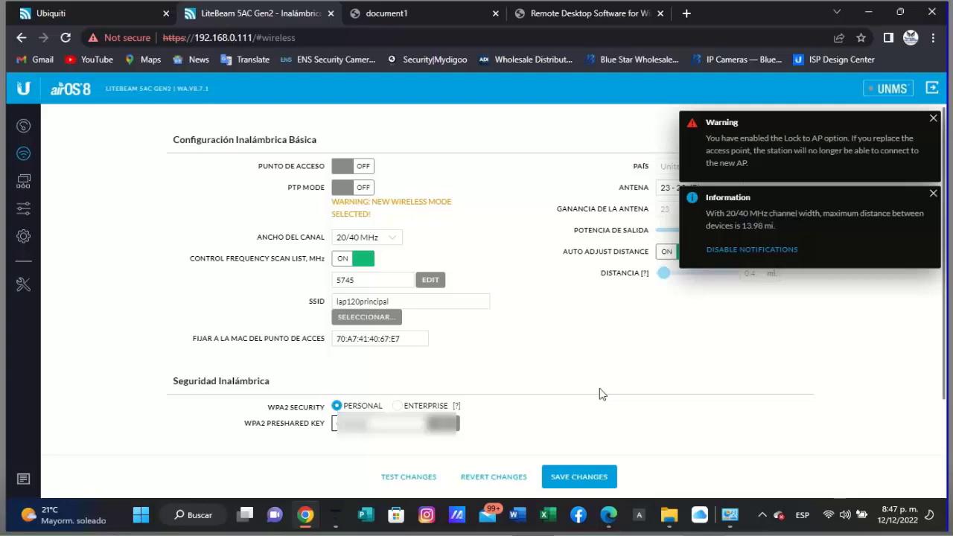
left_click(581, 480)
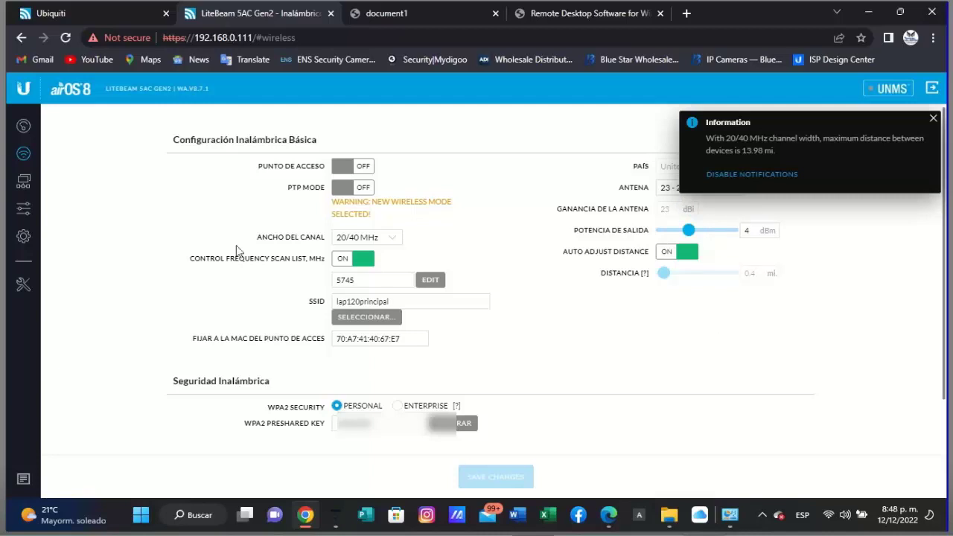
left_click(23, 131)
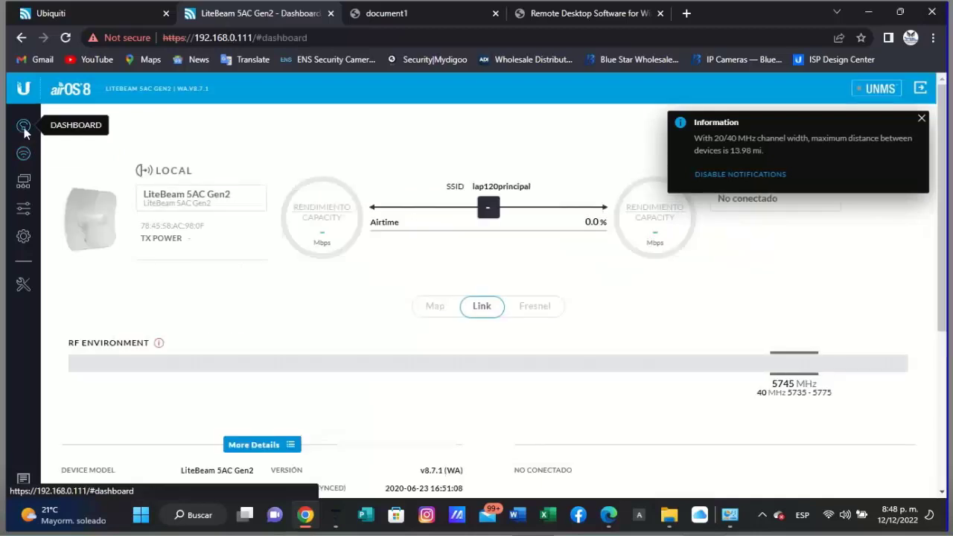
left_click(922, 120)
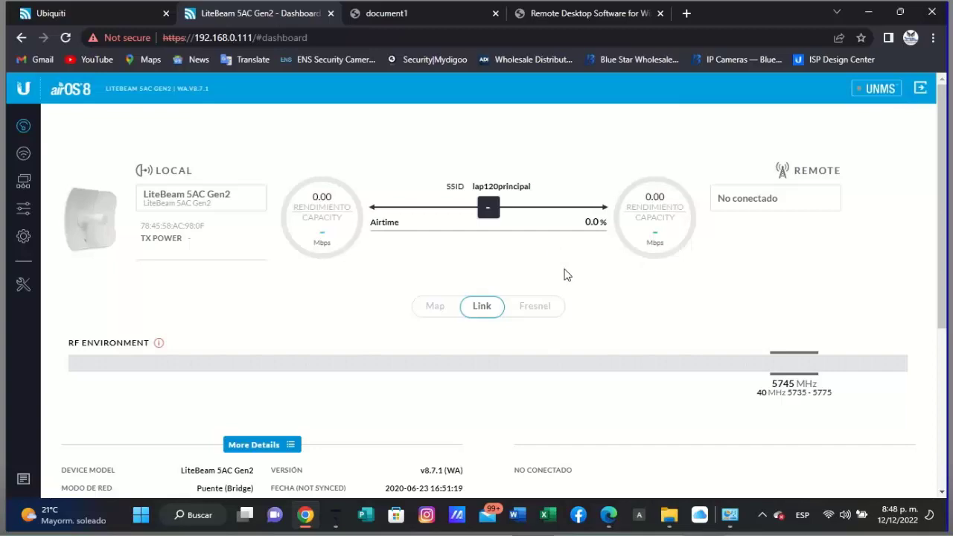
scroll(565, 275, "down", 4)
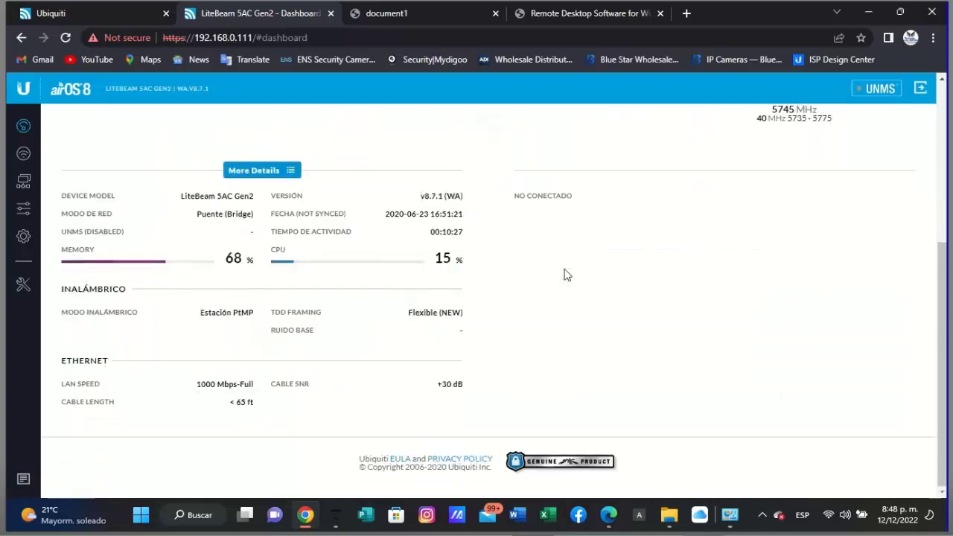
scroll(564, 275, "up", 4)
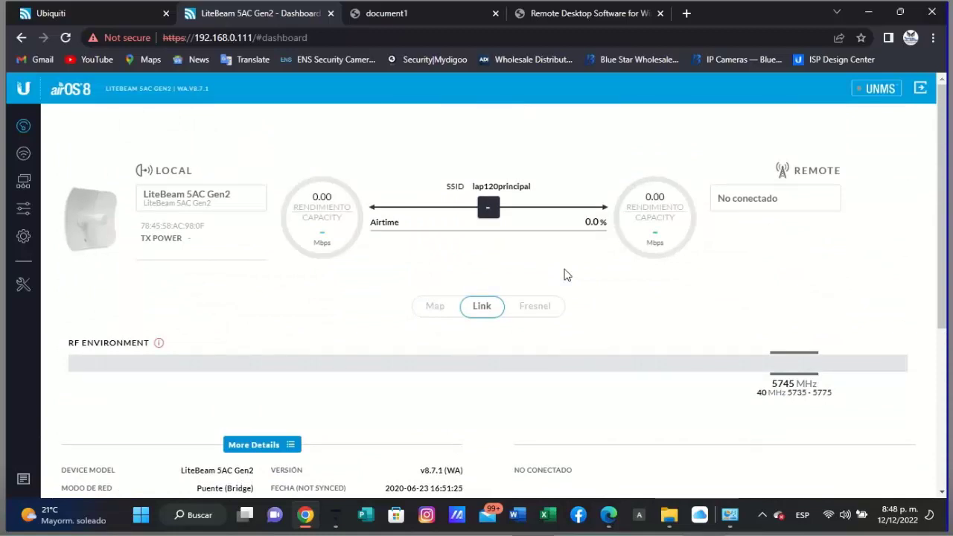
mouse_move(731, 525)
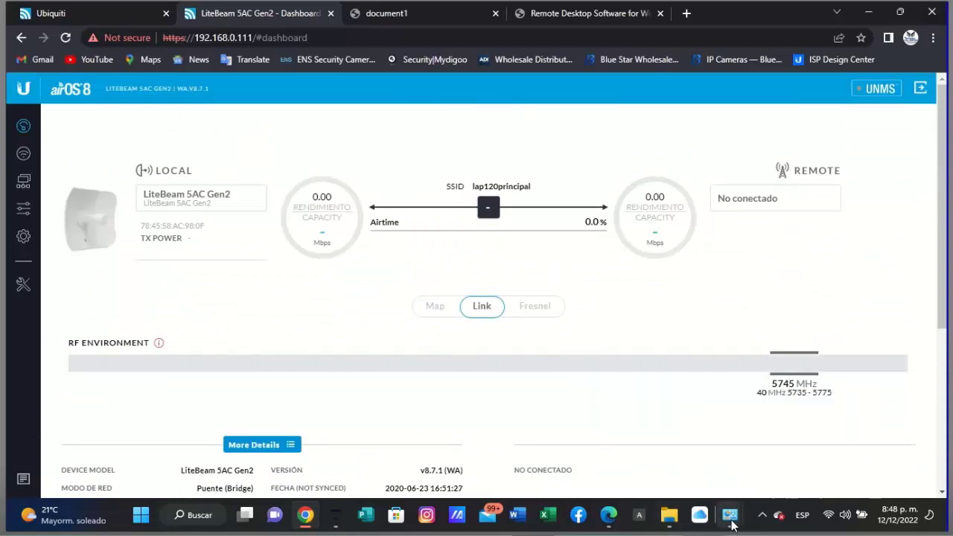
- Open the TCP/IPv4 properties of the Ethernet 2 adapter
left_click(755, 465)
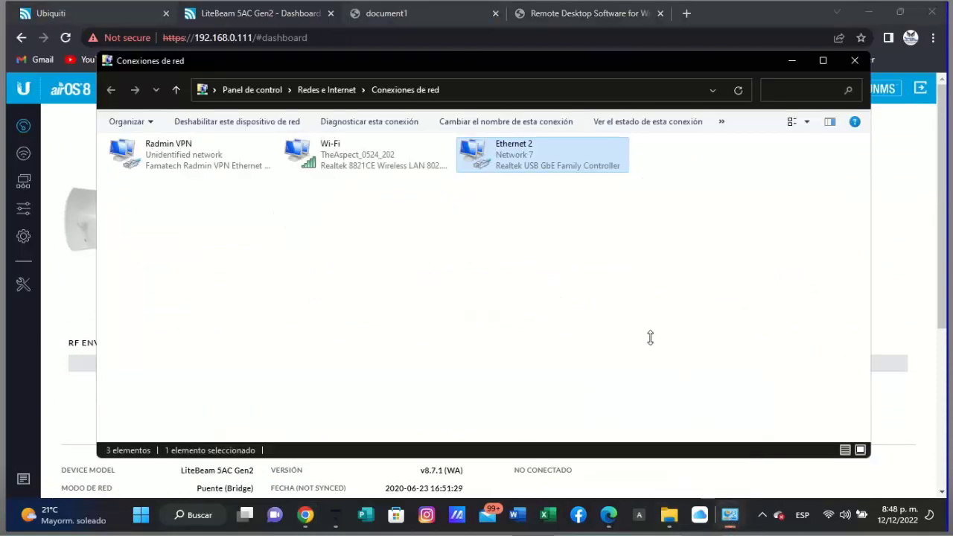
right_click(509, 161)
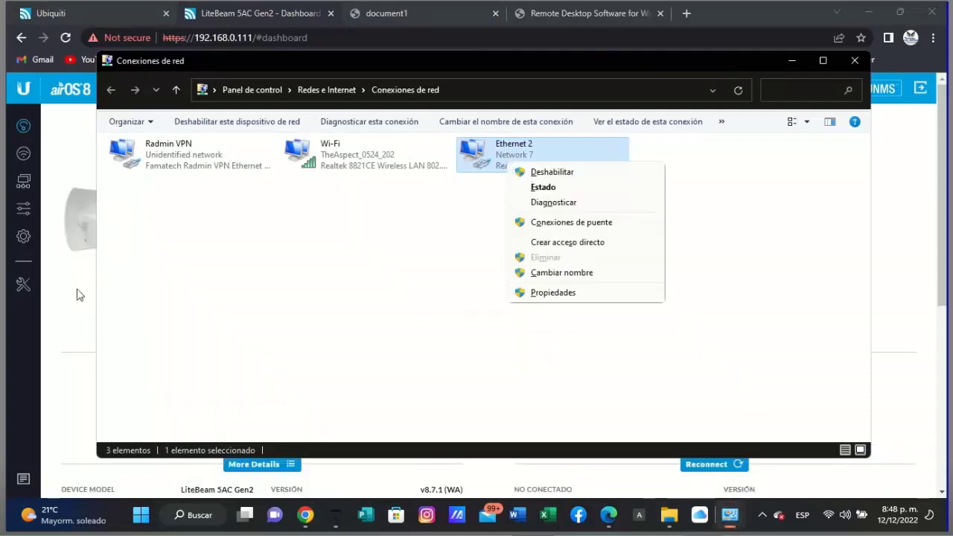
left_click(75, 298)
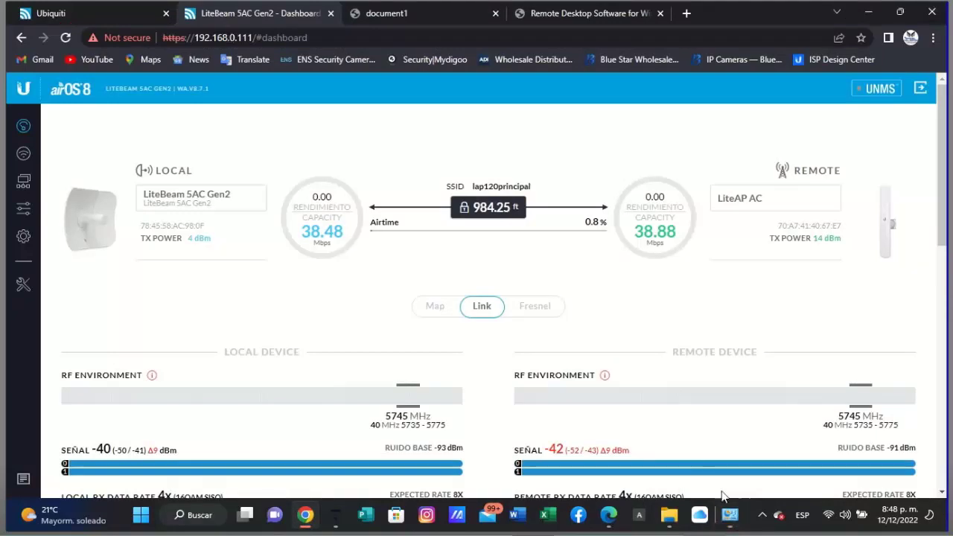
left_click(730, 514)
left_click(745, 451)
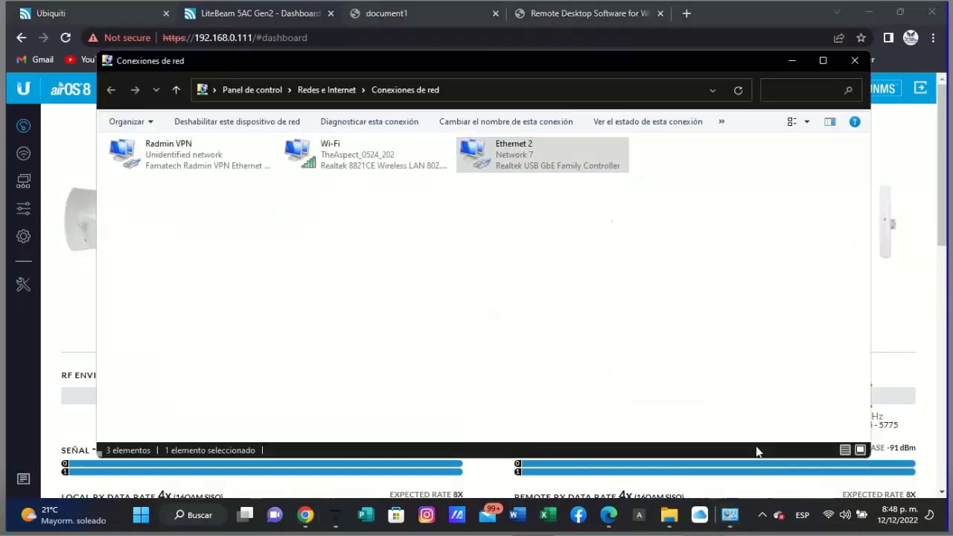
right_click(511, 170)
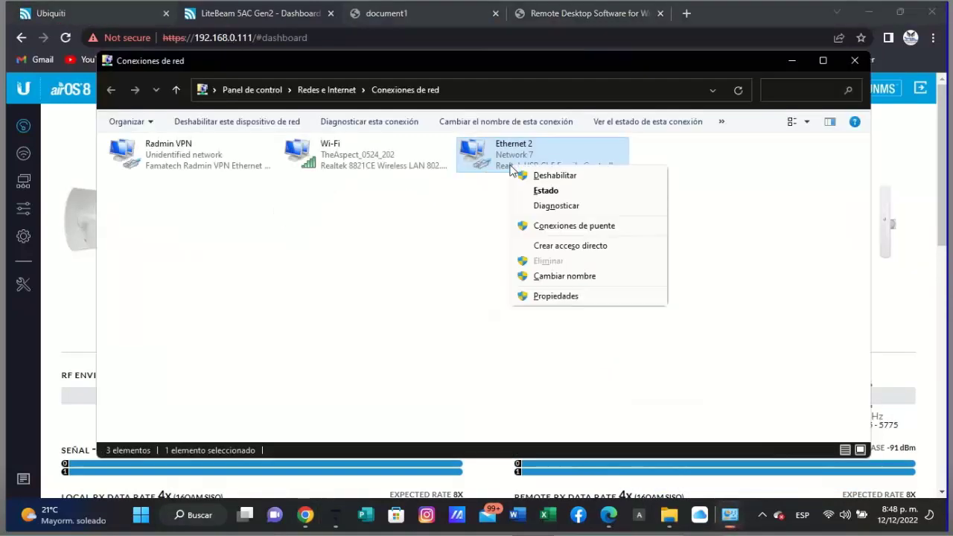
left_click(571, 296)
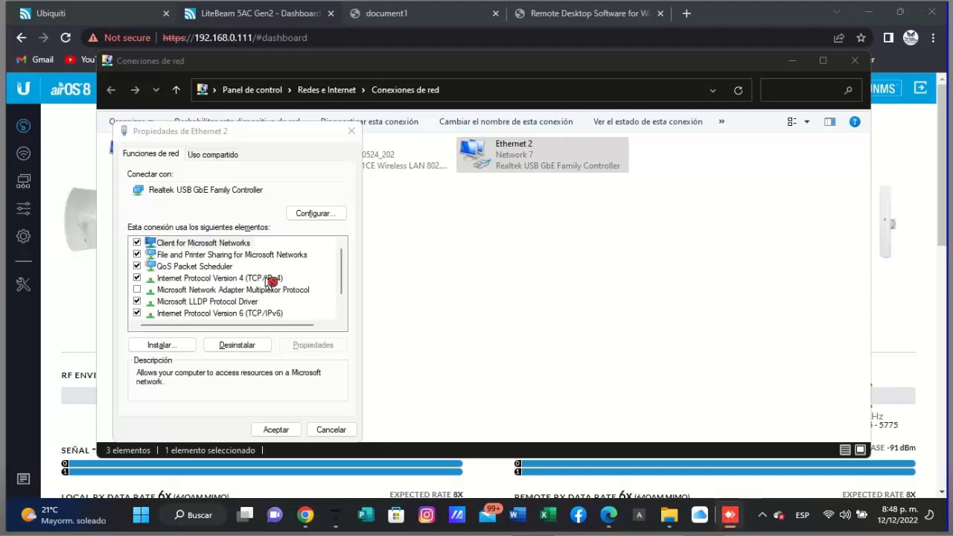
left_click(270, 279)
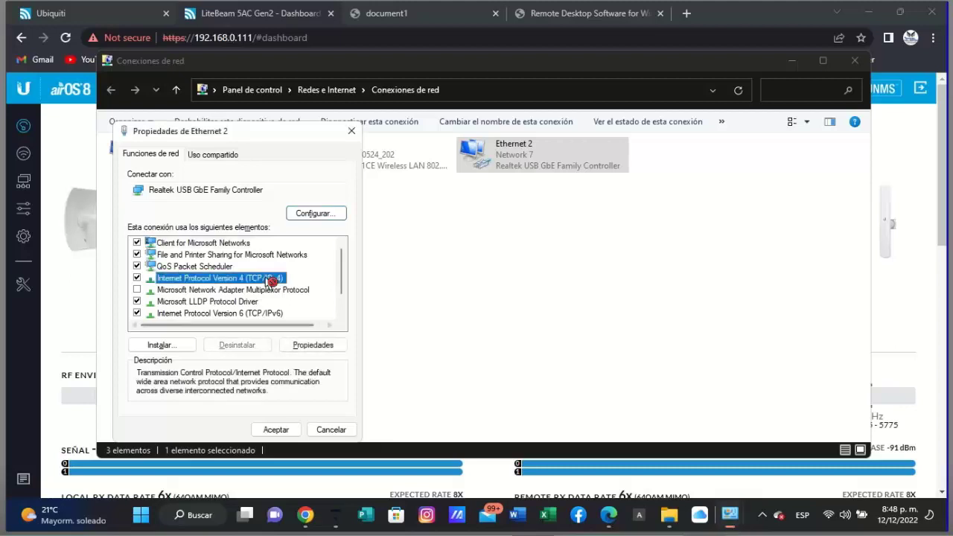
double_click(270, 279)
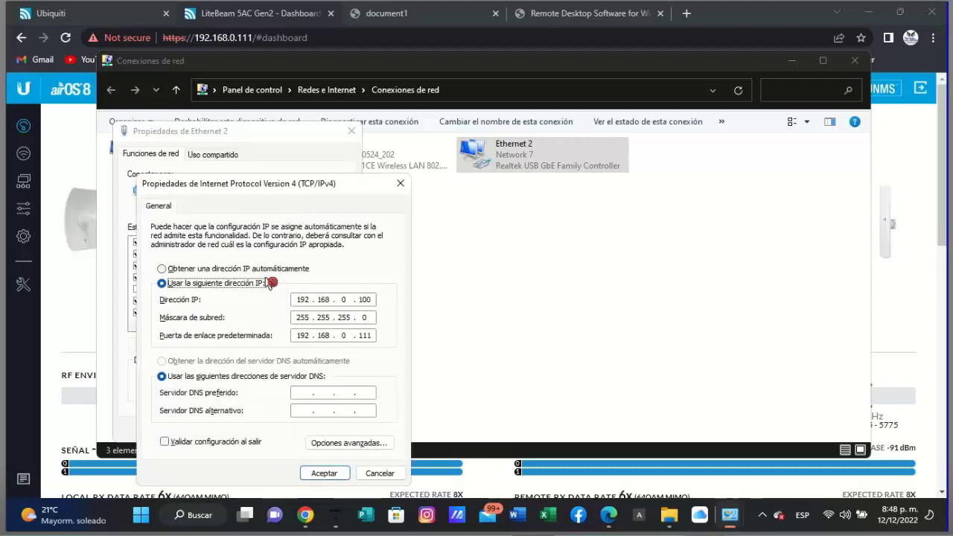
- Switch IPv4 to obtain IP and DNS addresses automatically and confirm the dialogs
left_click(179, 272)
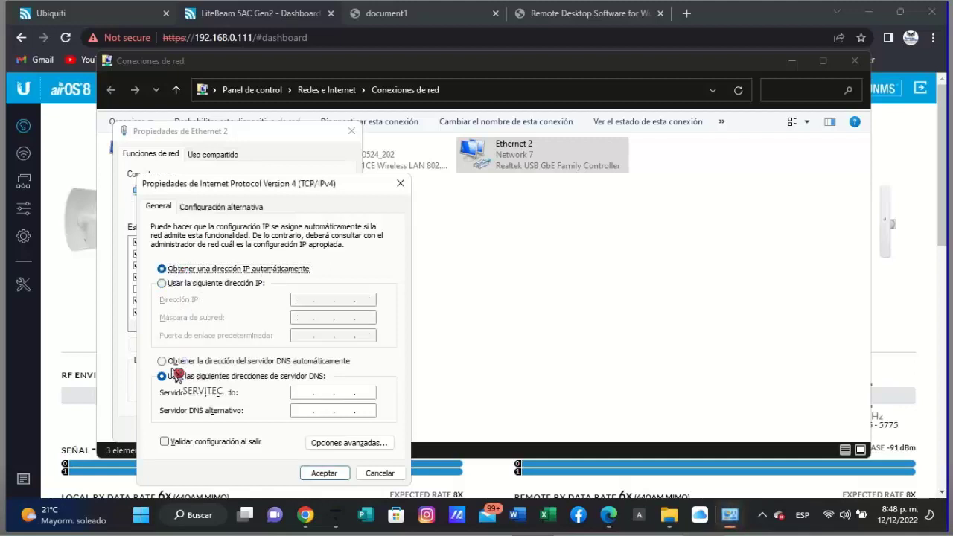
left_click(169, 363)
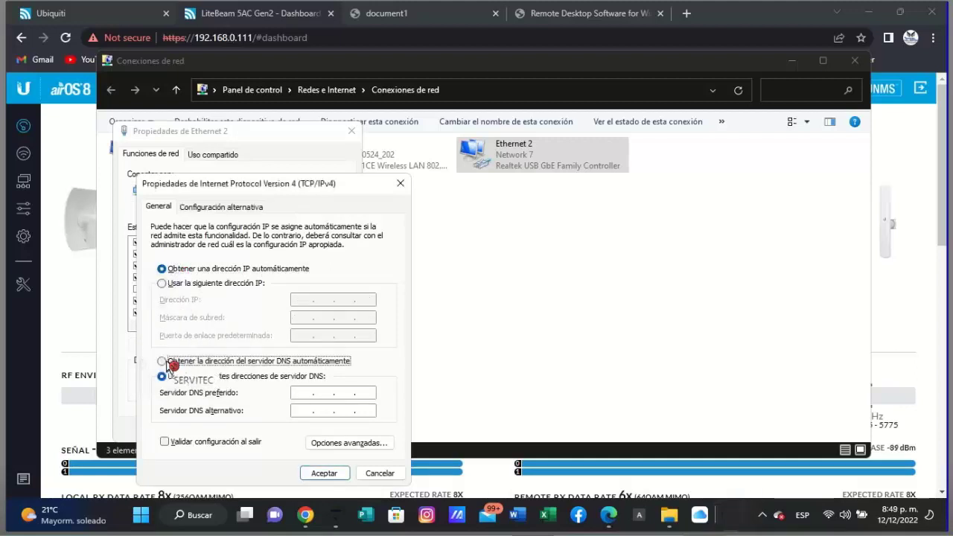
left_click(324, 474)
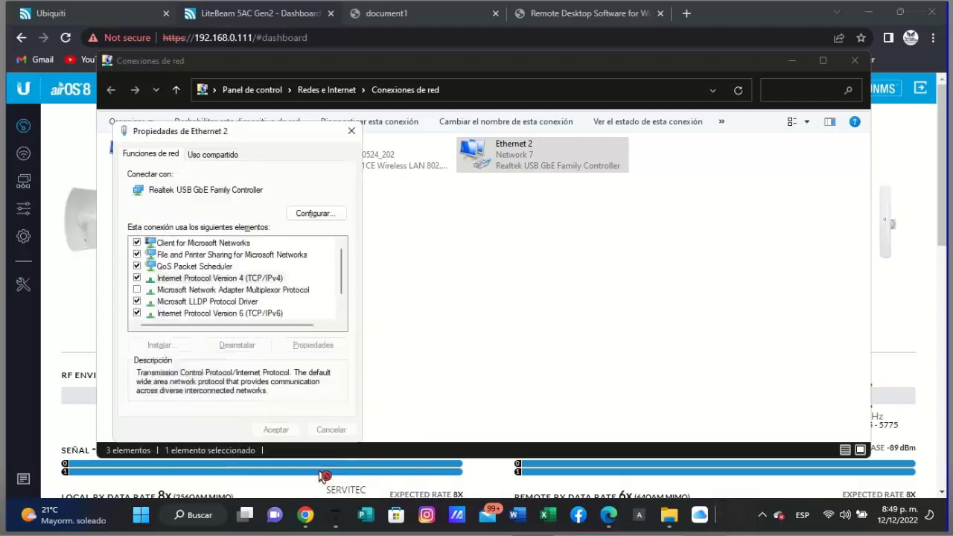
key("Return")
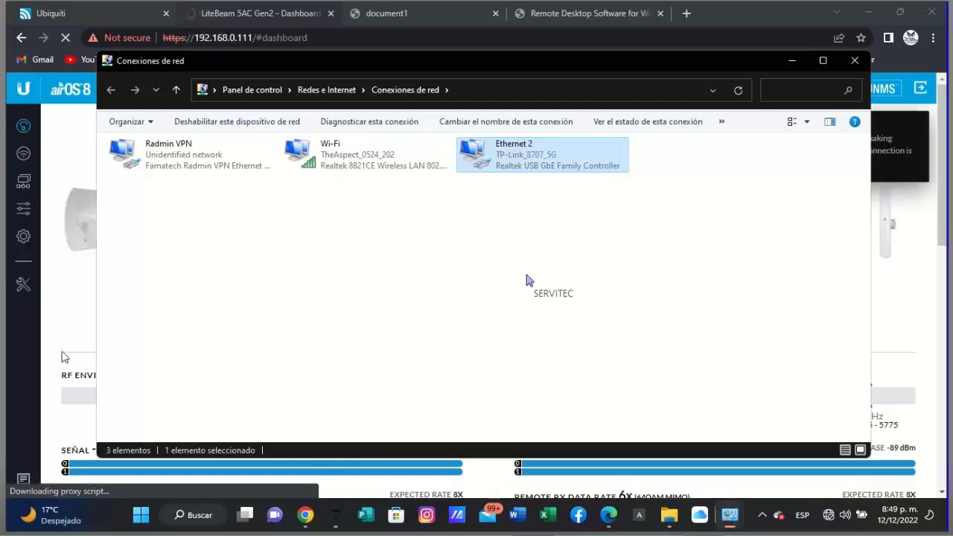
- Enter the username and paste the password to sign back in to the LiteBeam
left_click(70, 316)
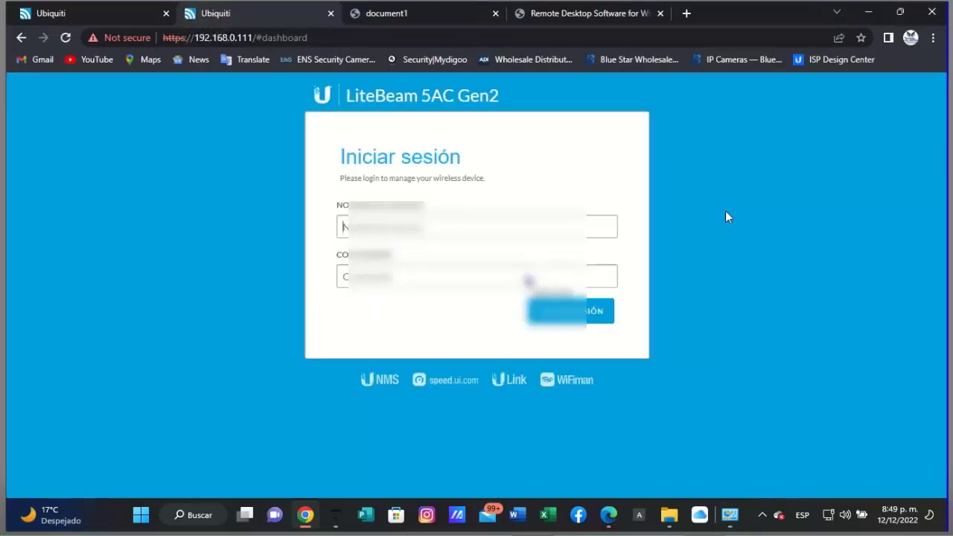
type("adm")
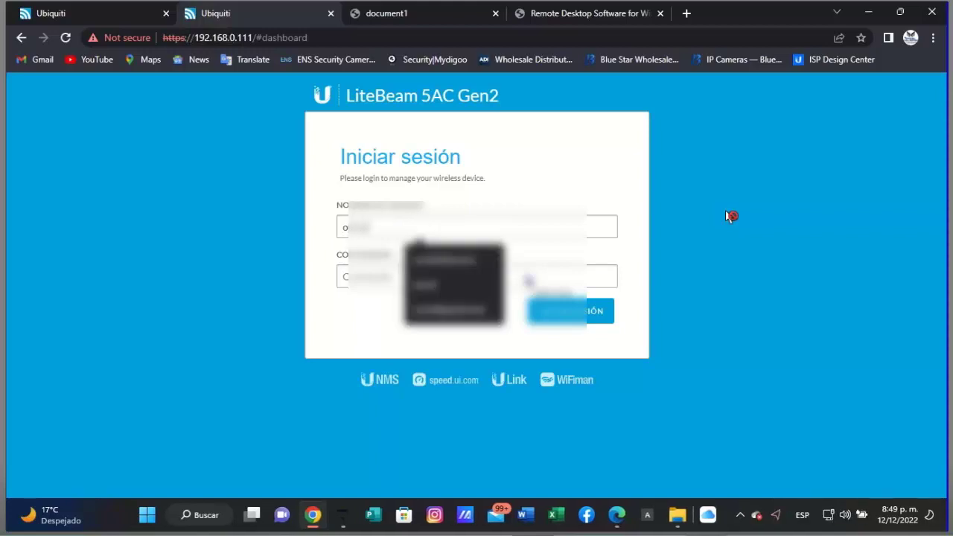
type("in")
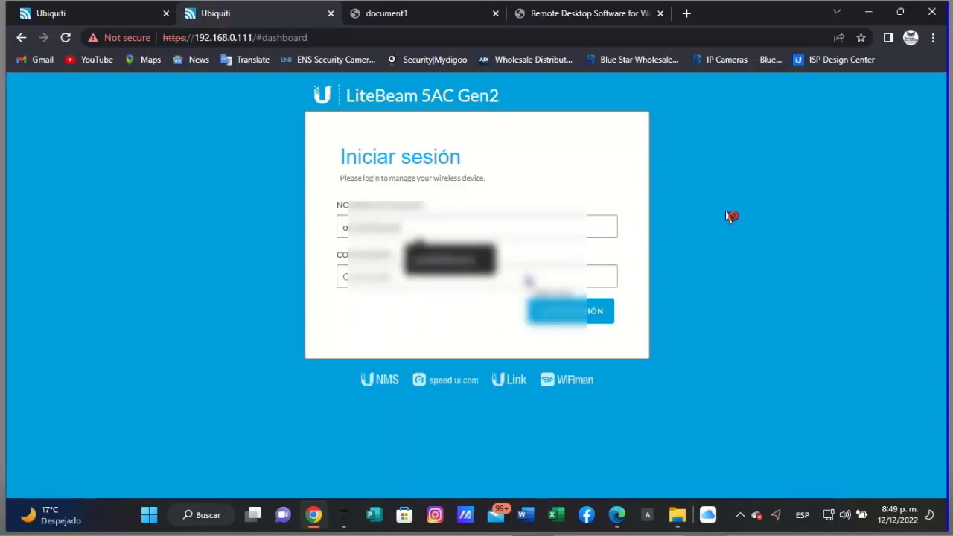
type("12")
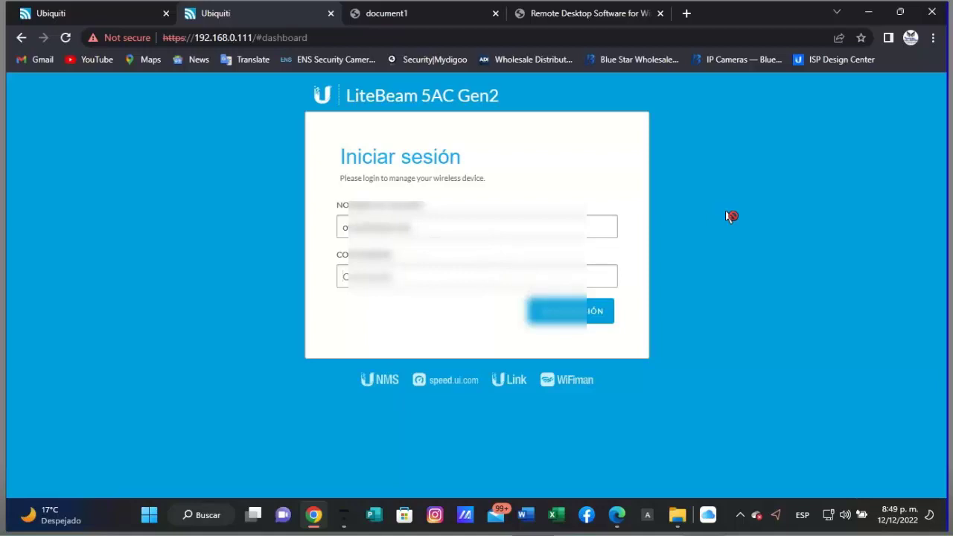
key("ctrl+v")
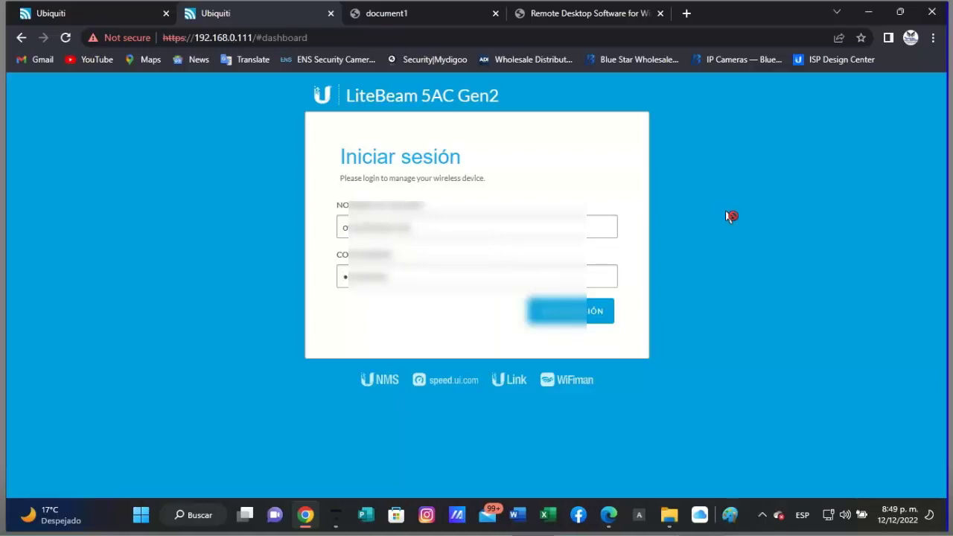
key("Return")
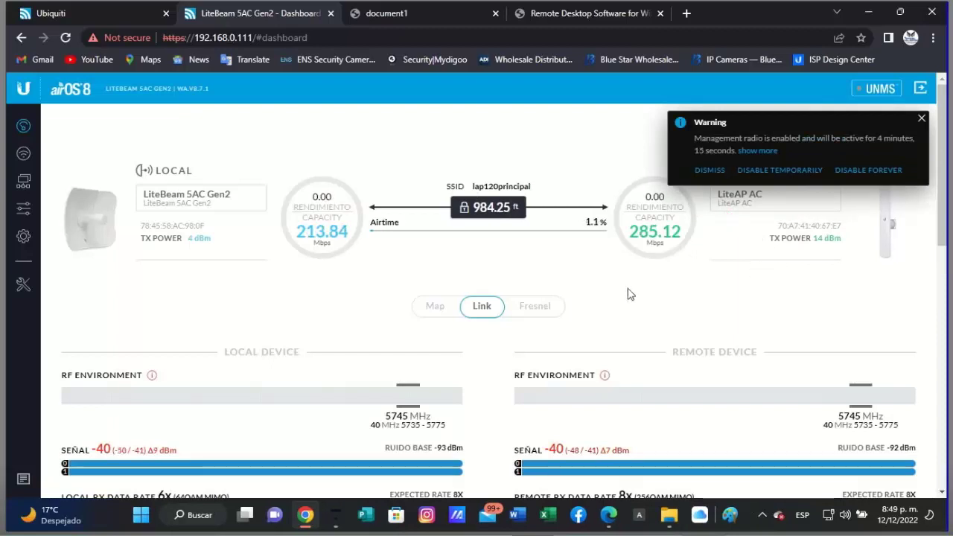
- Close the warning and review the link graphs and red -42 dBm signal values
left_click(922, 120)
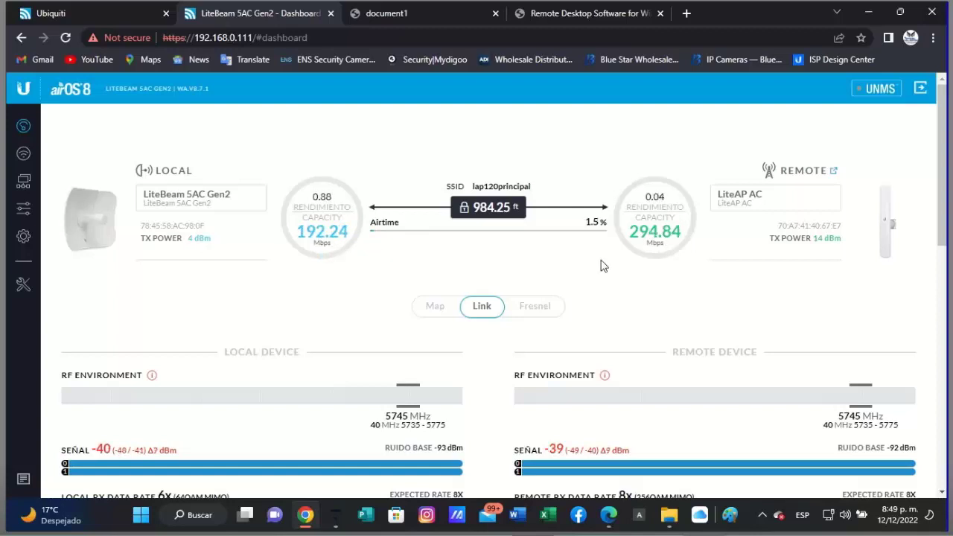
scroll(602, 266, "down", 1)
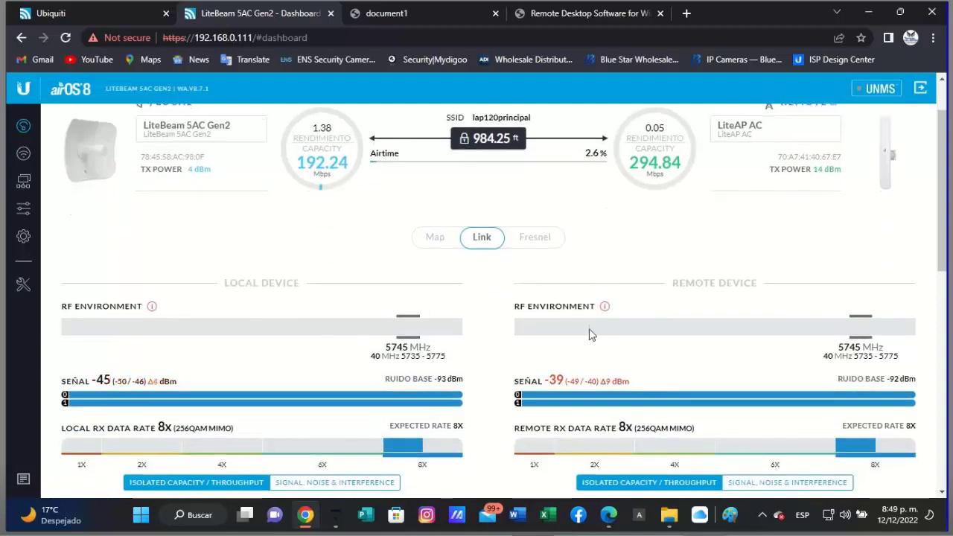
scroll(590, 336, "down", 1)
scroll(543, 335, "down", 1)
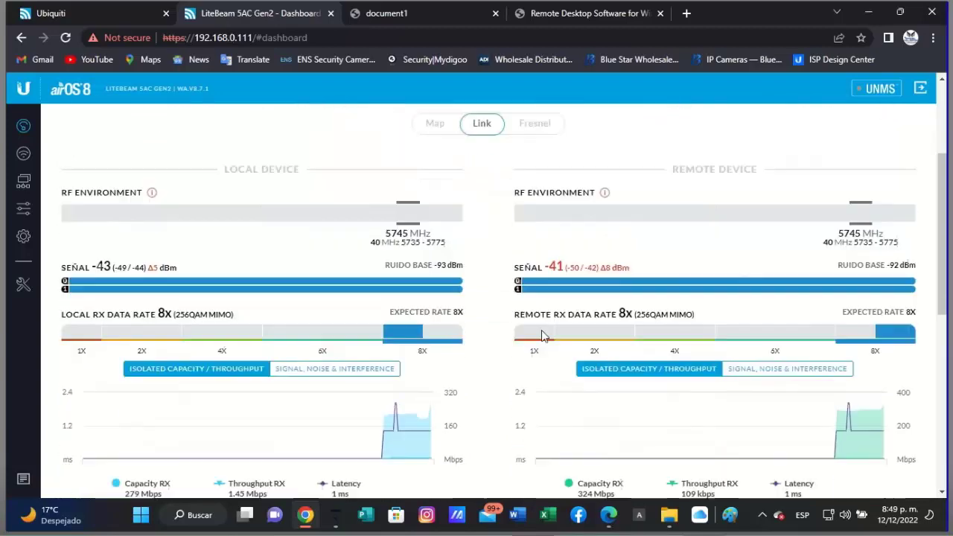
scroll(543, 335, "down", 2)
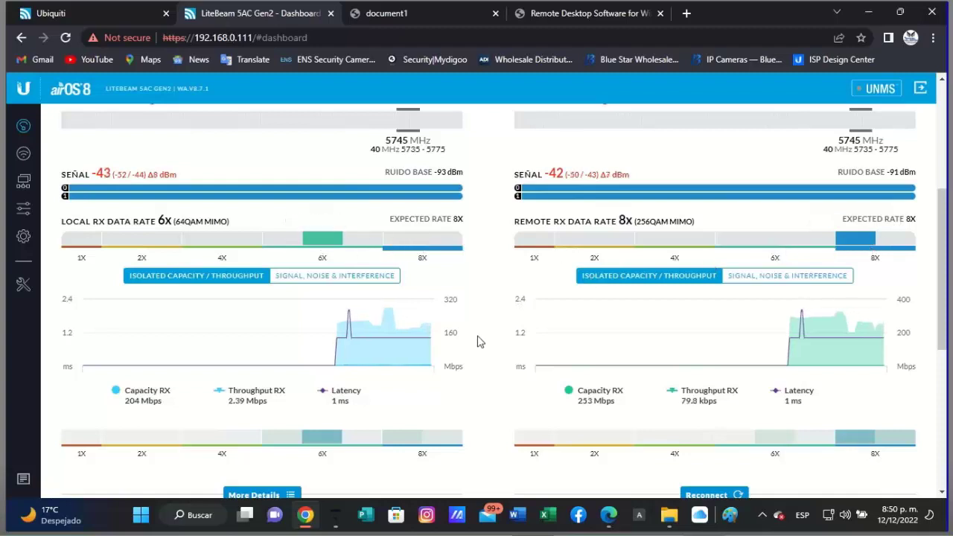
scroll(482, 320, "up", 4)
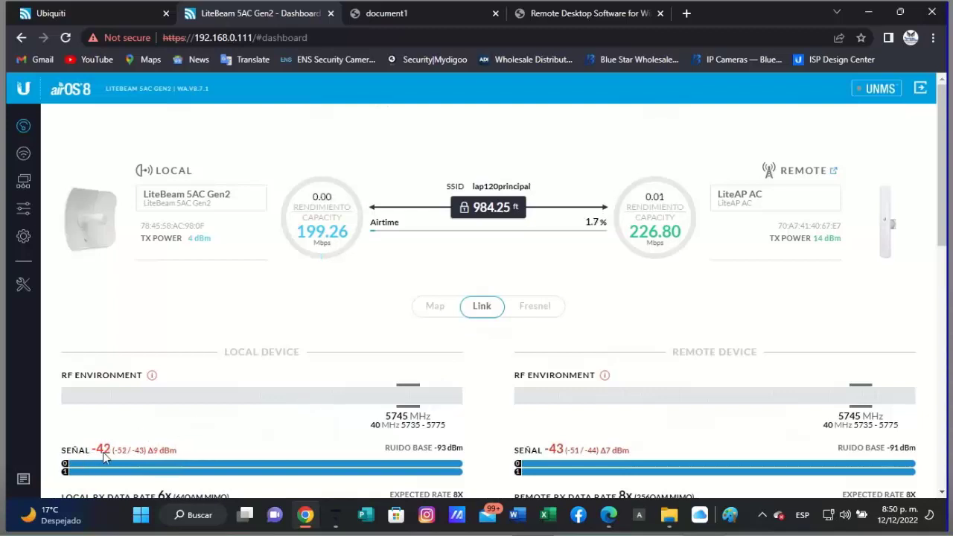
mouse_move(107, 453)
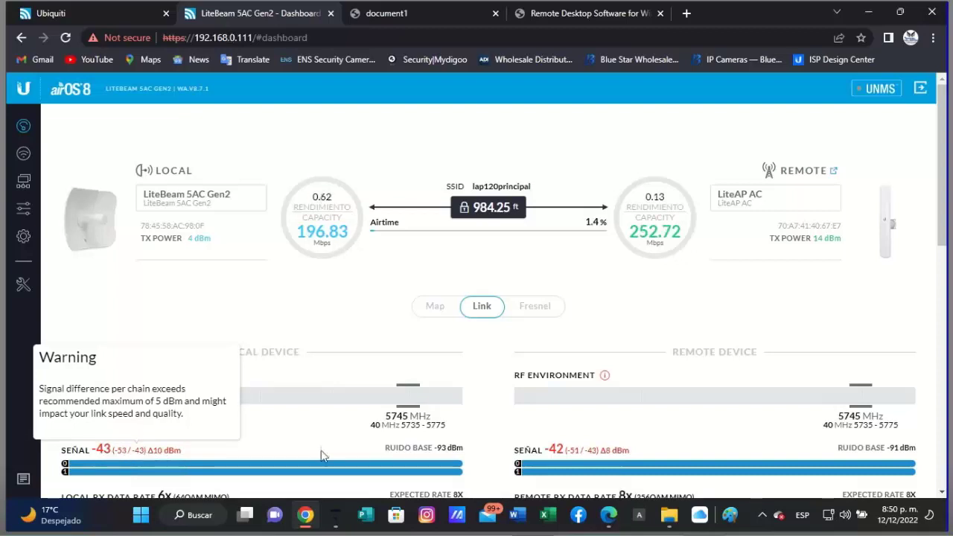
mouse_move(566, 456)
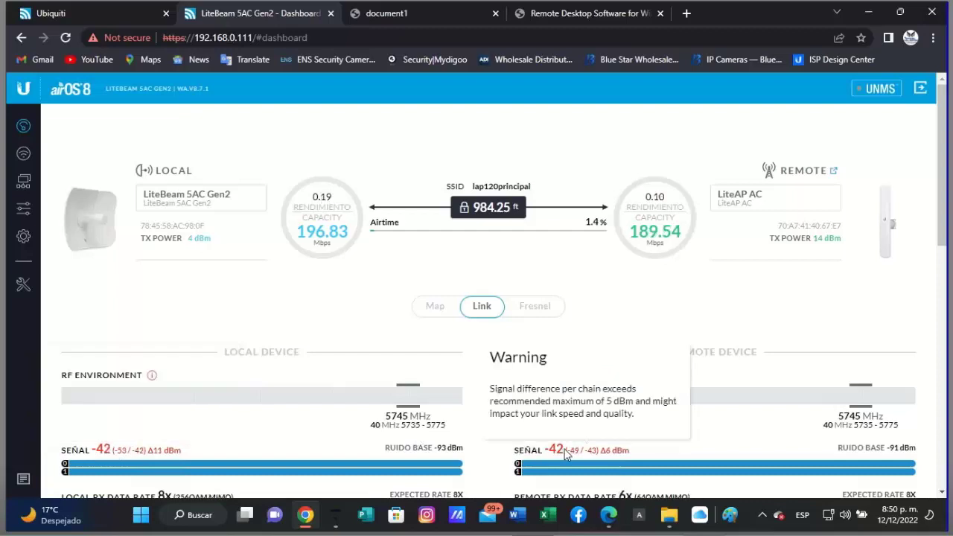
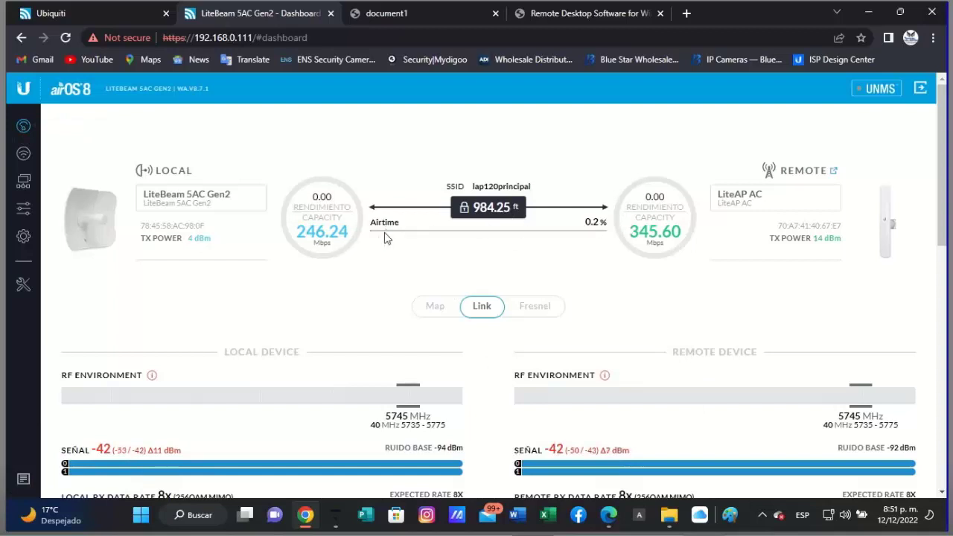
- Highlight the local and remote link capacity values, then clear the highlight
left_click_drag(297, 231, 345, 230)
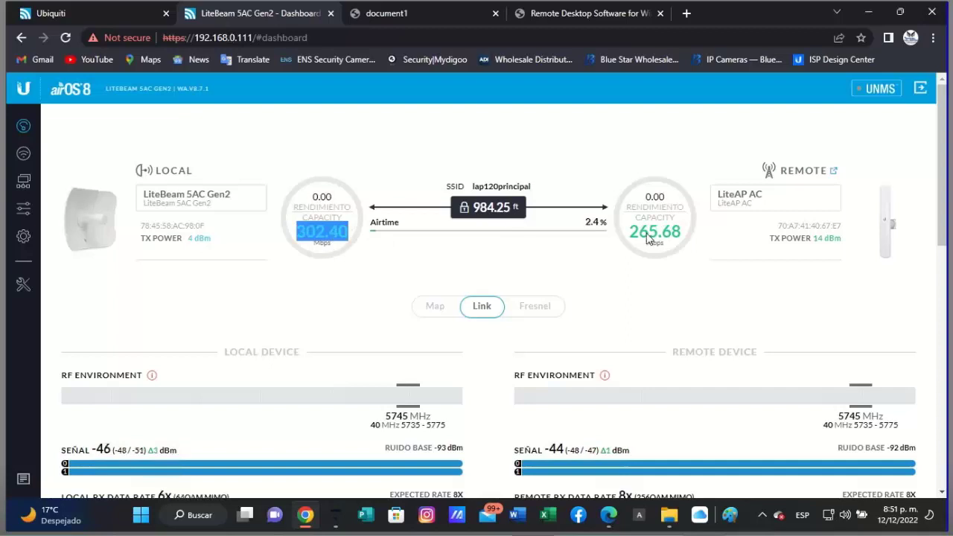
left_click_drag(630, 233, 679, 234)
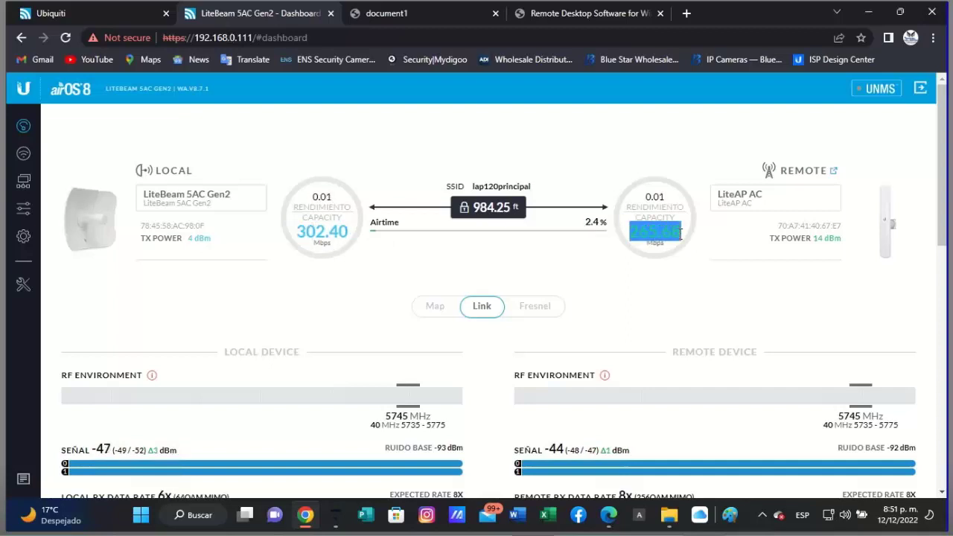
left_click(711, 276)
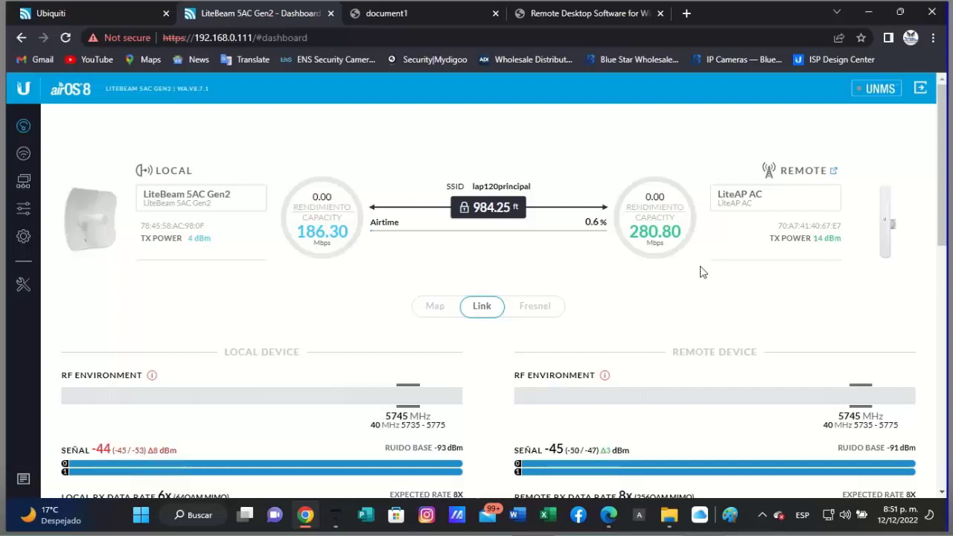
- Review the channel width choices on the wireless page, leaving it at 20/40 MHz
left_click(24, 155)
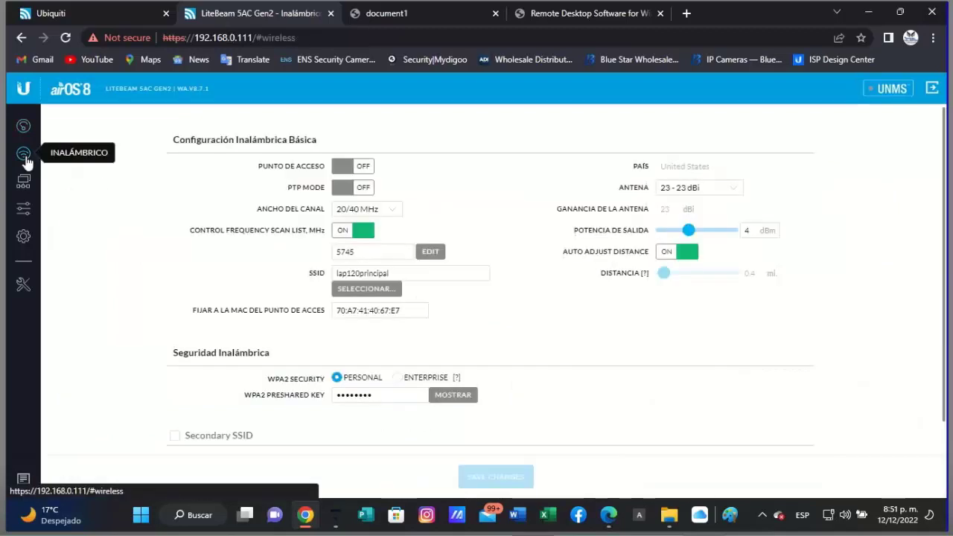
left_click(395, 209)
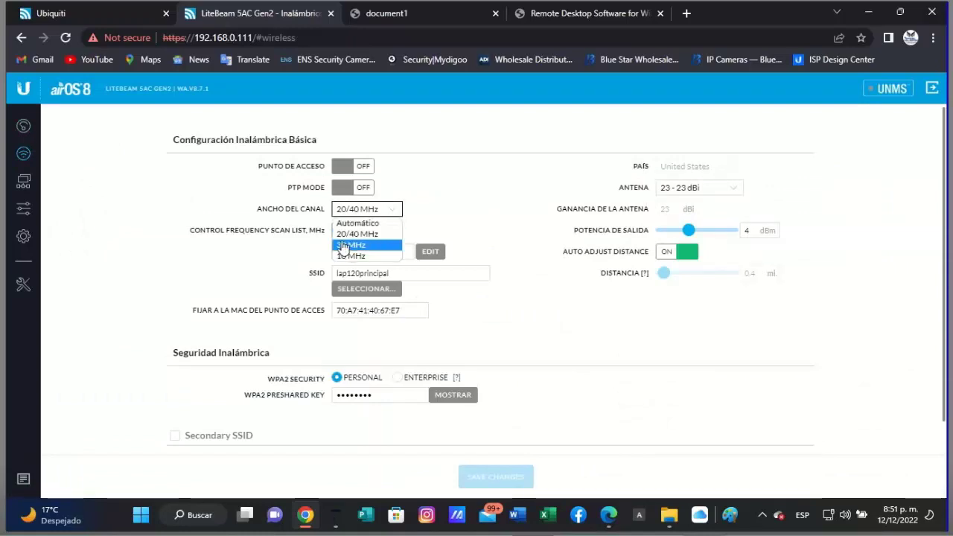
left_click(447, 221)
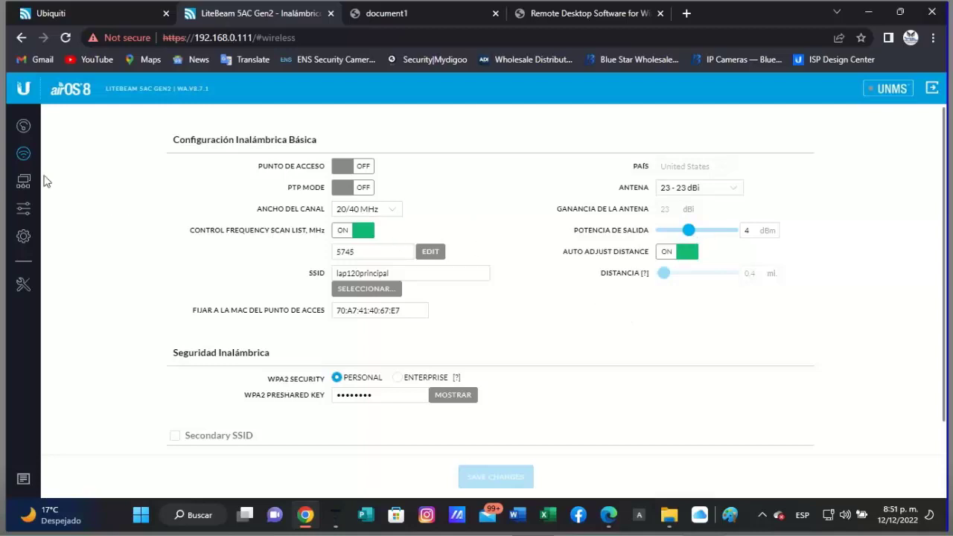
- Set the Potencia de Salida slider to 5 dBm and save the wireless changes
left_click(24, 189)
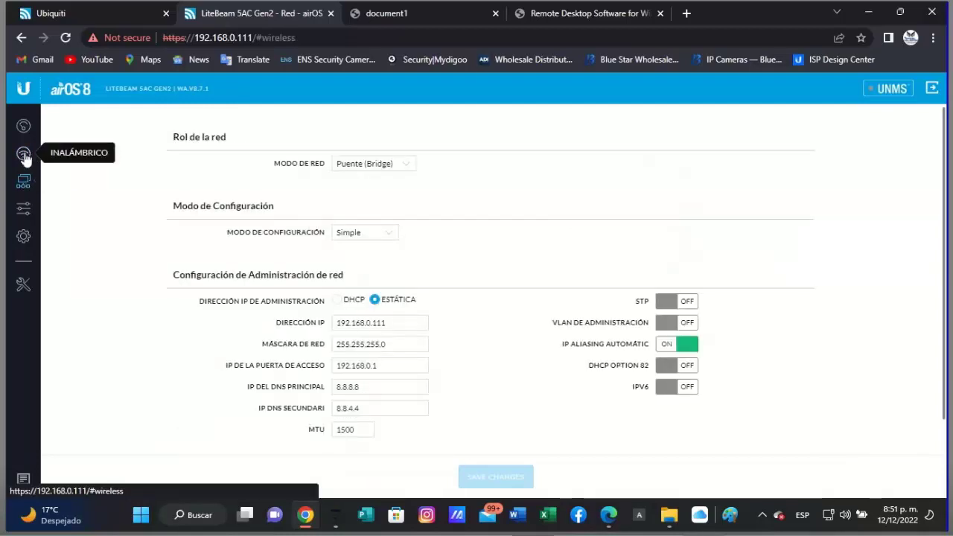
left_click(24, 154)
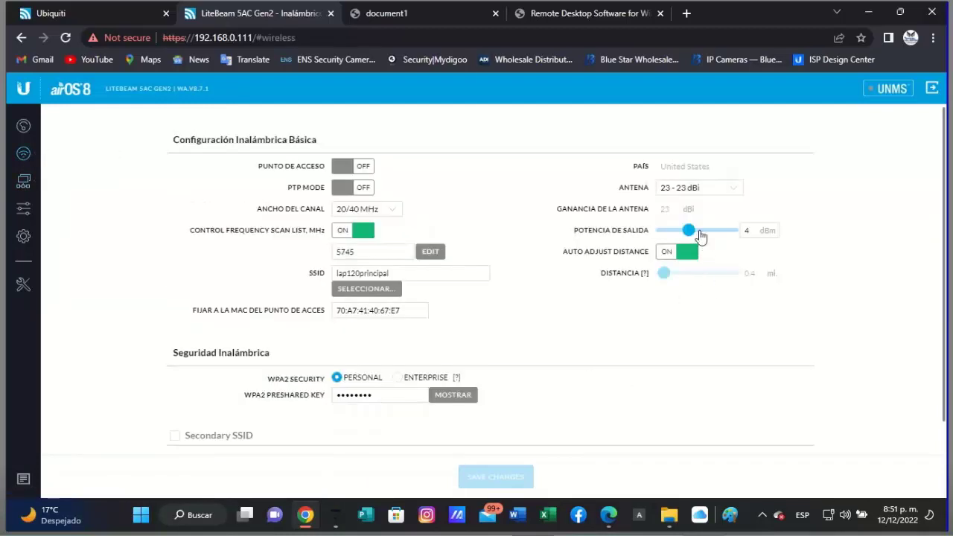
left_click_drag(692, 233, 741, 237)
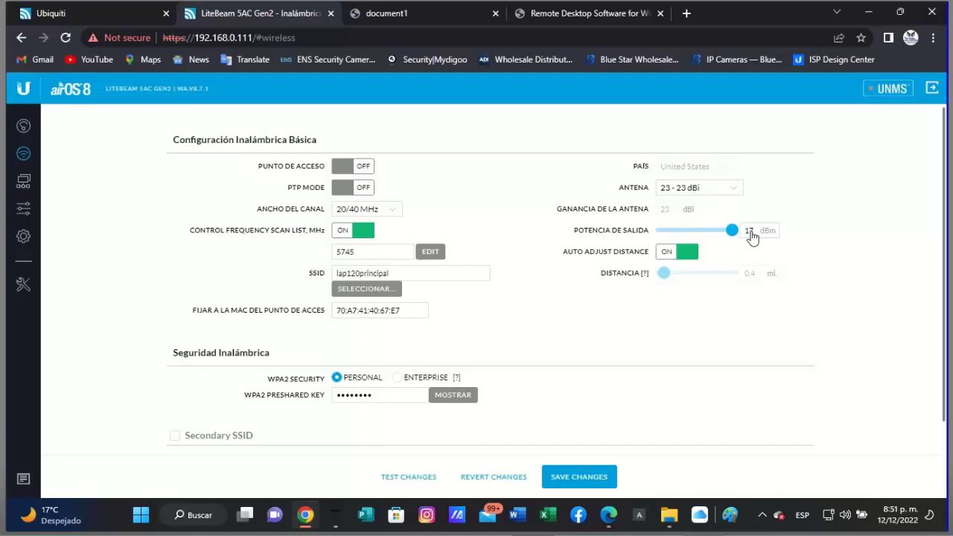
left_click_drag(734, 233, 692, 234)
left_click_drag(681, 232, 692, 237)
left_click(576, 481)
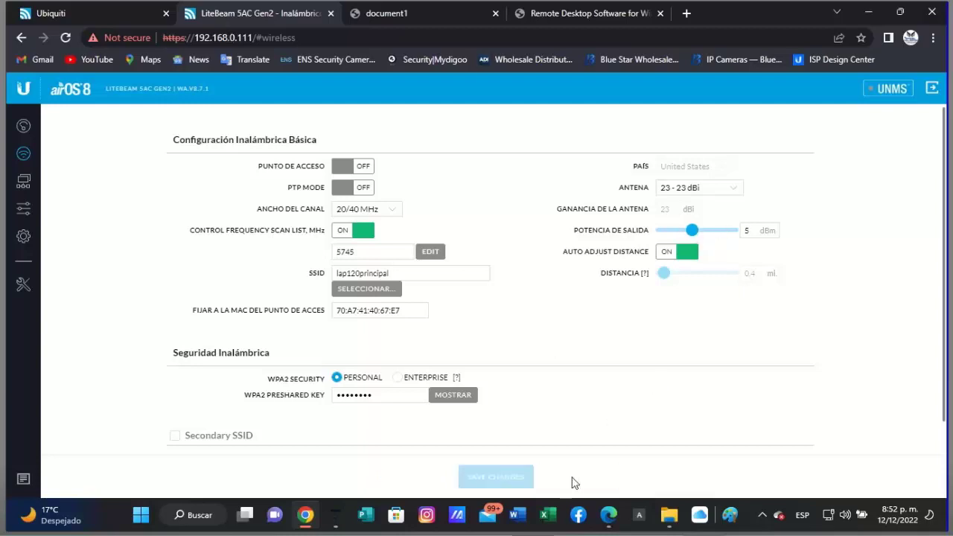
left_click(23, 182)
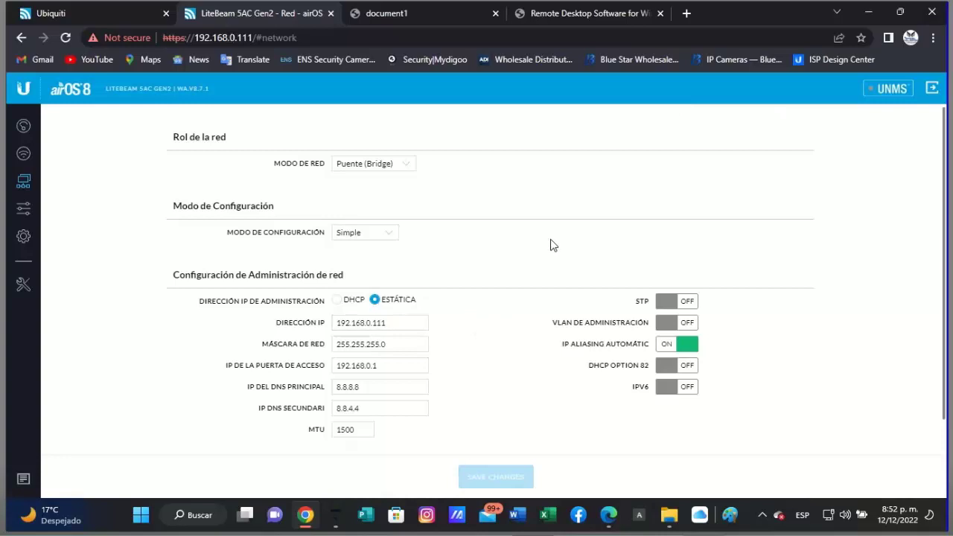
- Revisit the wireless page, then return to the network settings showing 192.168.0.111
left_click(24, 155)
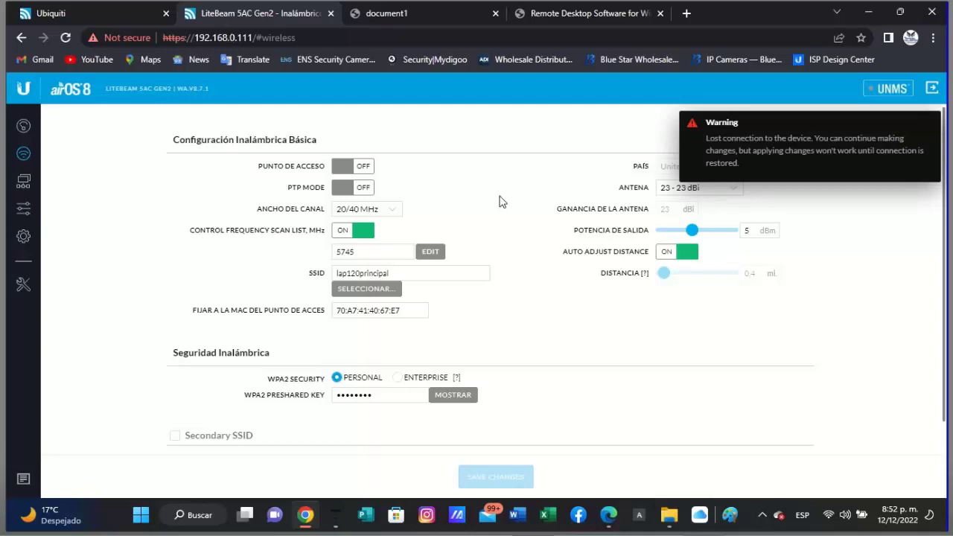
left_click(503, 201)
left_click(23, 185)
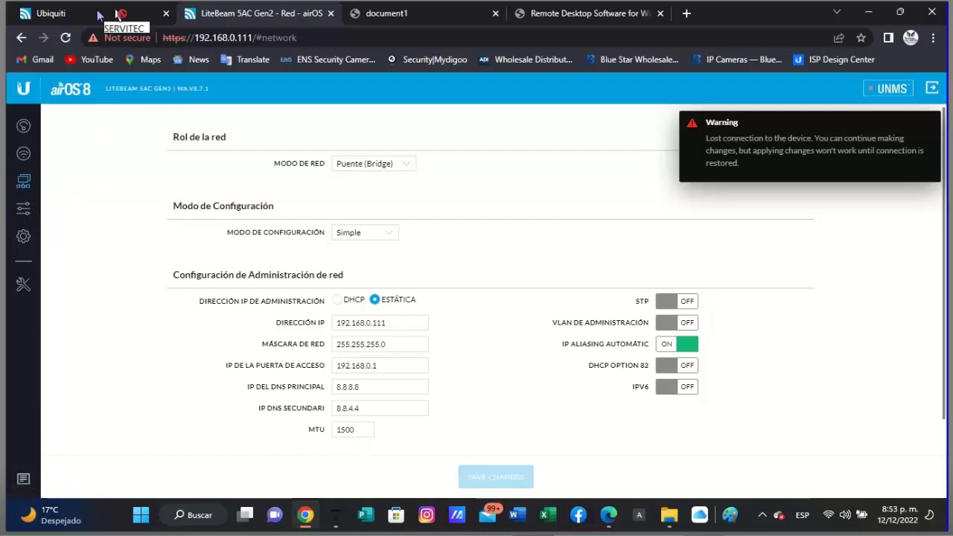
- Glance at the document1 PDF and Ubiquiti tabs, then return to the LiteBeam settings tab
left_click(377, 14)
left_click(290, 12)
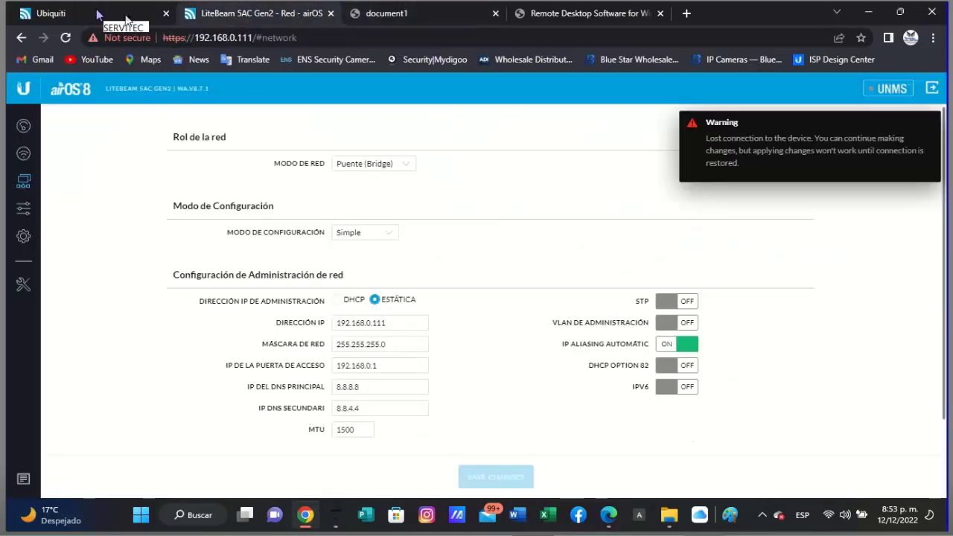
left_click(103, 15)
left_click(220, 21)
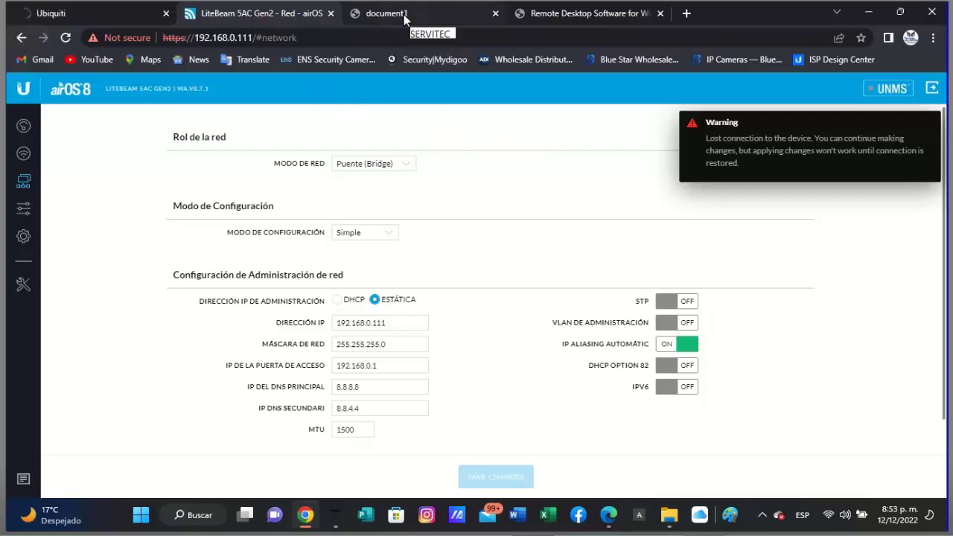
- Open a new blank tab and drag it right after the LiteBeam settings tab
left_click(687, 13)
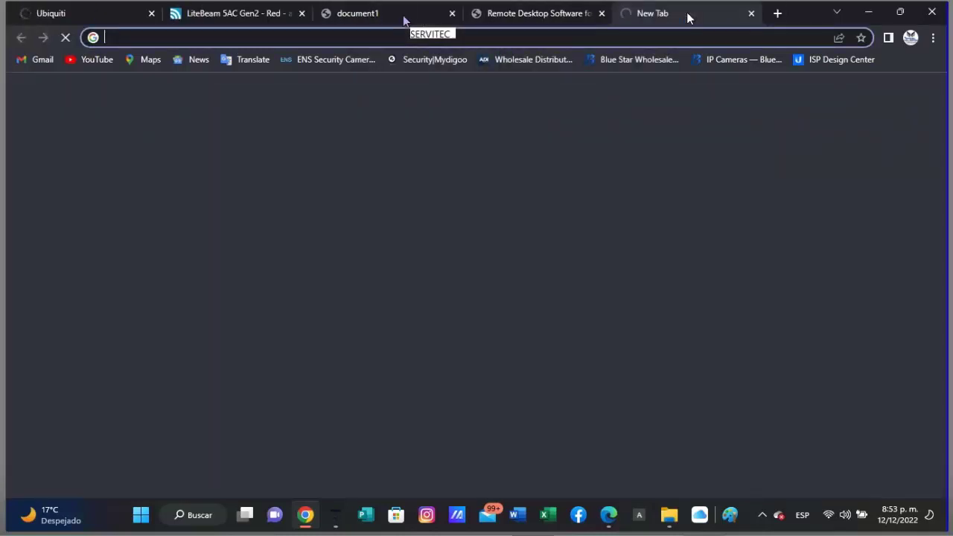
left_click_drag(687, 12, 366, 12)
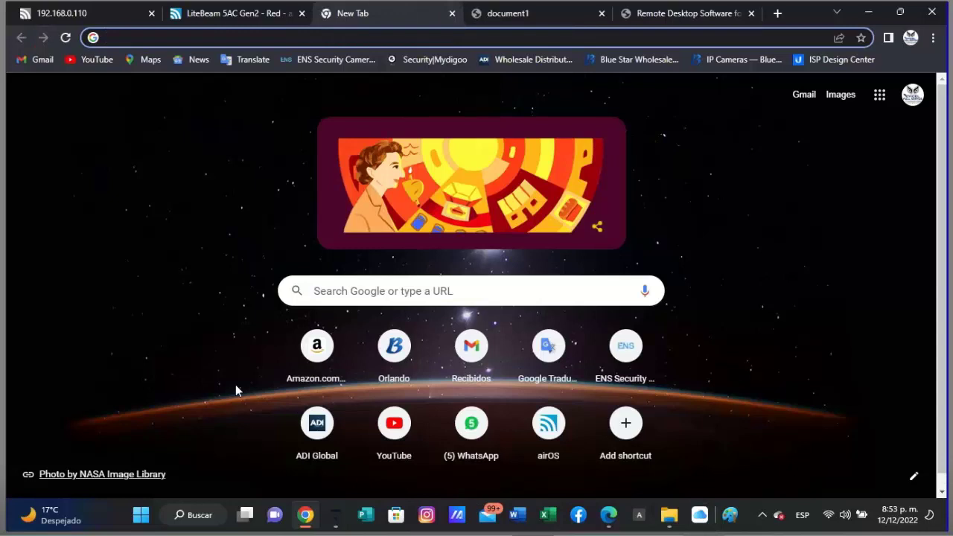
mouse_move(339, 520)
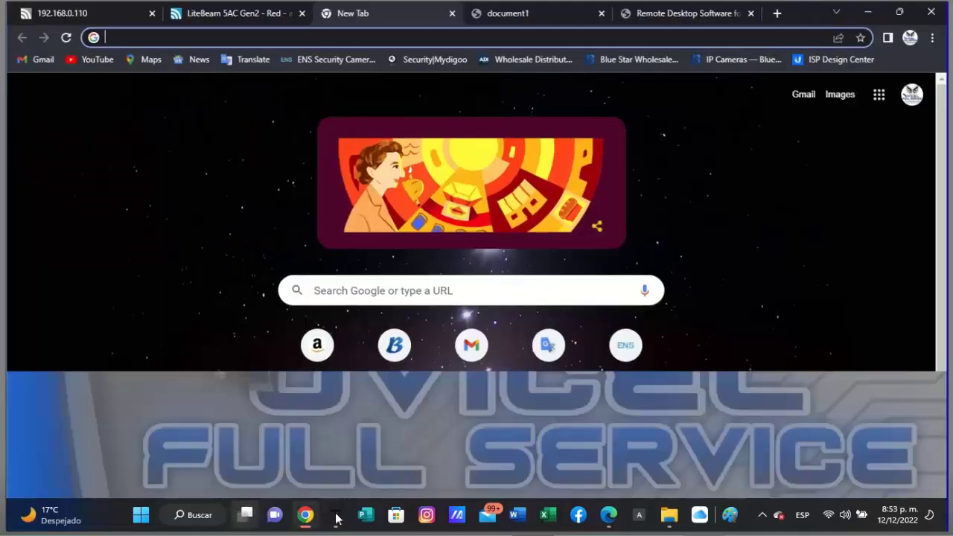
- Bring up Network Connections and open the Ethernet 2 adapter properties
key("super+Tab")
key("Right")
key("Return")
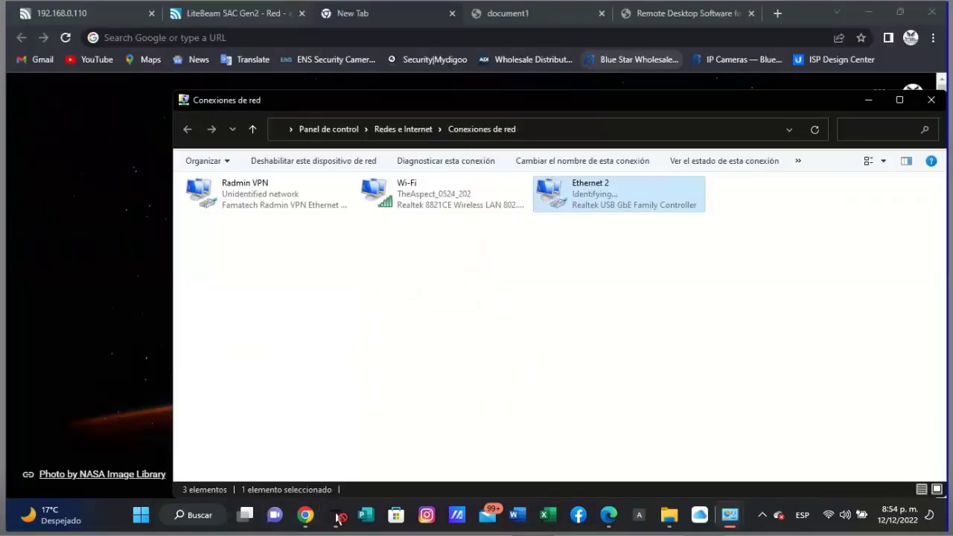
key("shift+F10")
key("Up")
key("Return")
key("shift+F10")
key("Down")
key("Down")
key("Down")
key("Down")
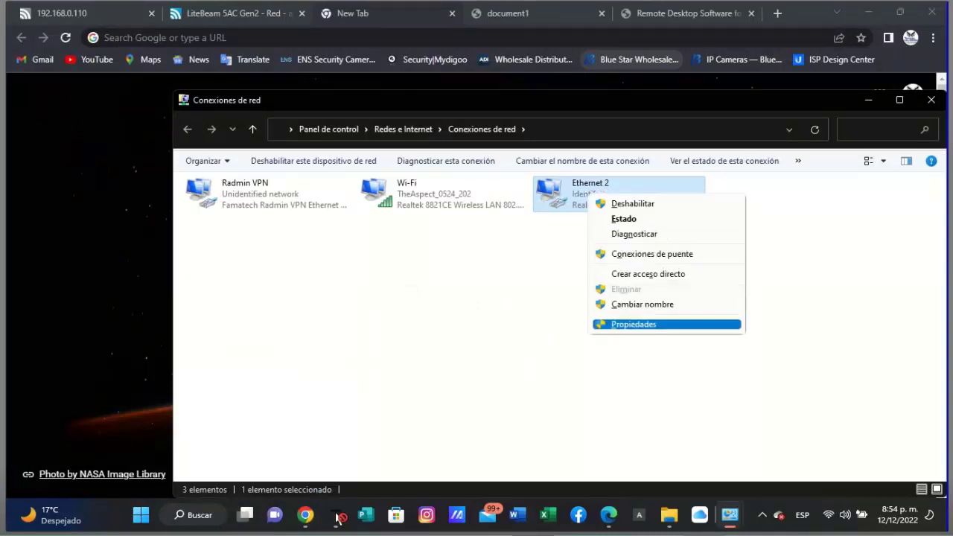
key("Return")
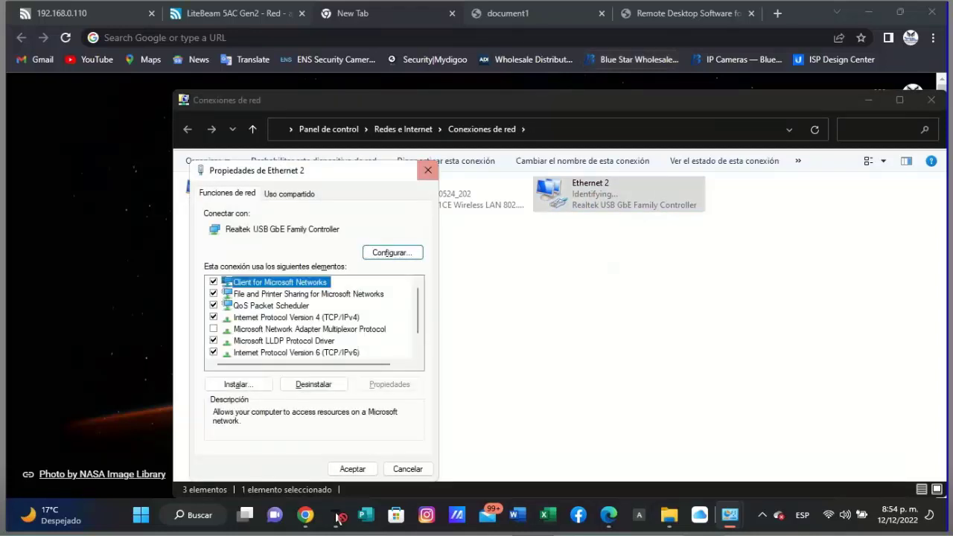
- Set Ethernet 2 IPv4 to static 192.168.1.100, mask 255.255.255.0, gateway 192.168.1.20
key("Down")
key("Down")
key("Down")
key("Return")
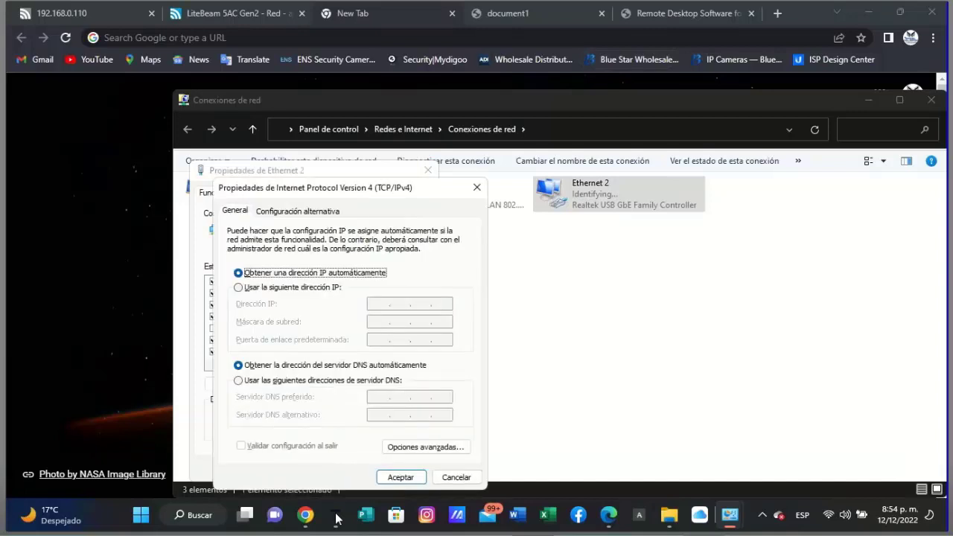
key("Down")
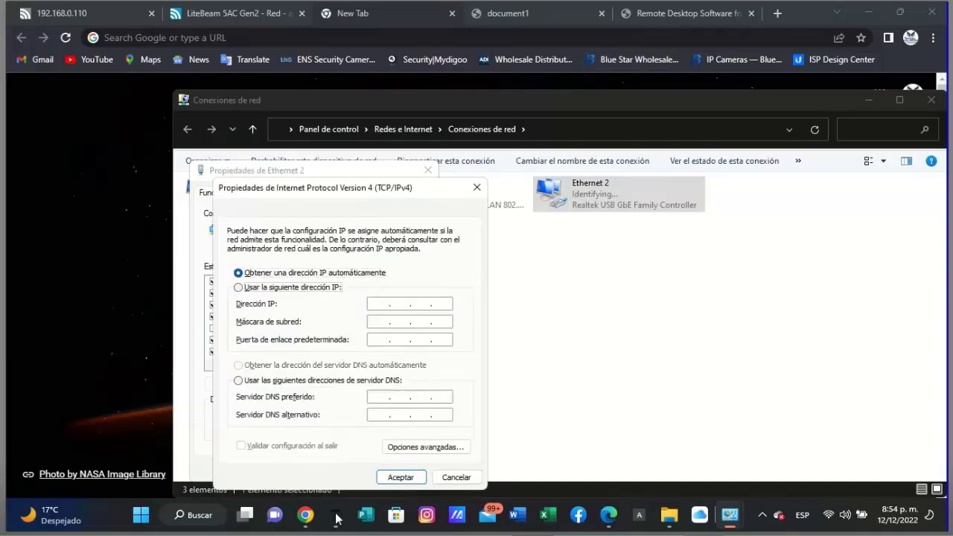
key("Tab")
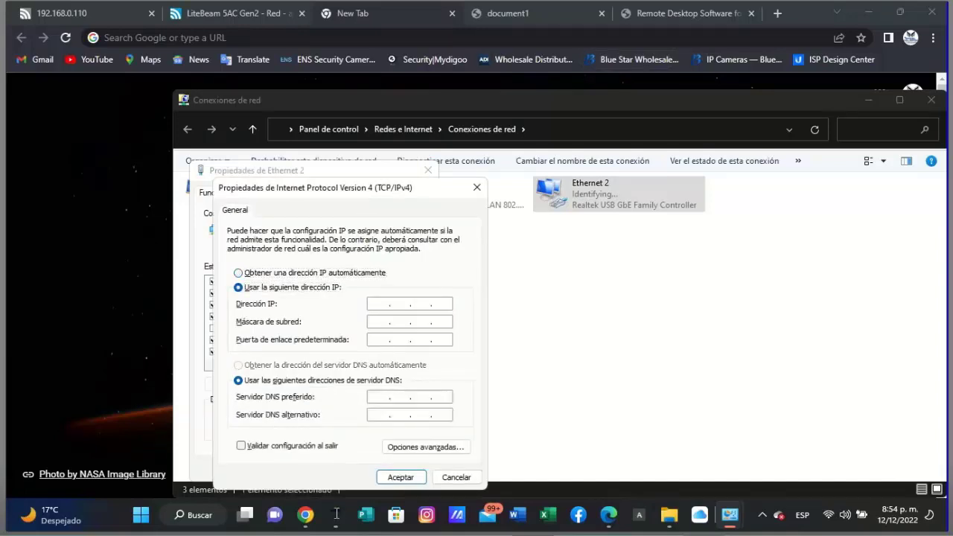
type("1")
type("92 . 168 . 1 . 100")
key("Tab")
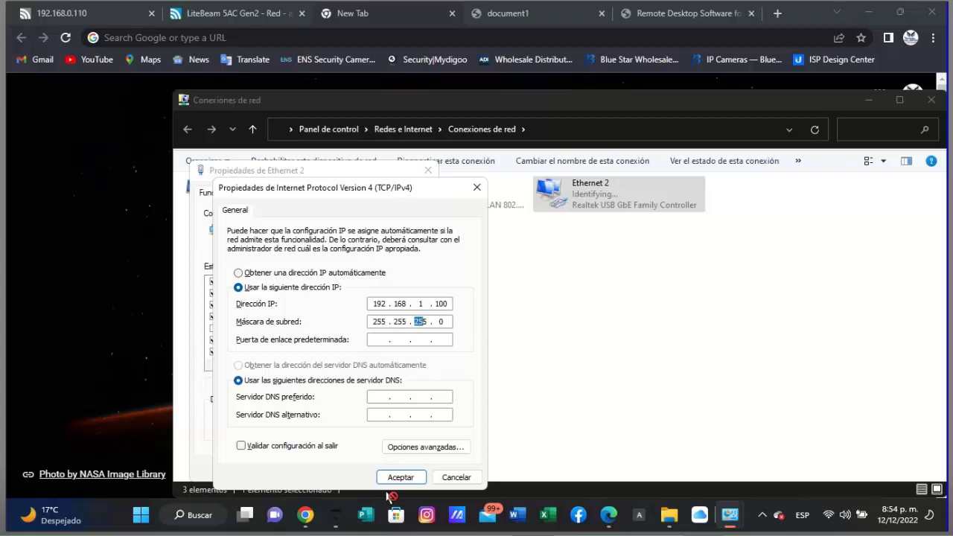
key("Tab")
type("192 . 168 . 1 .")
key("period")
type("20")
key("Return")
key("Return")
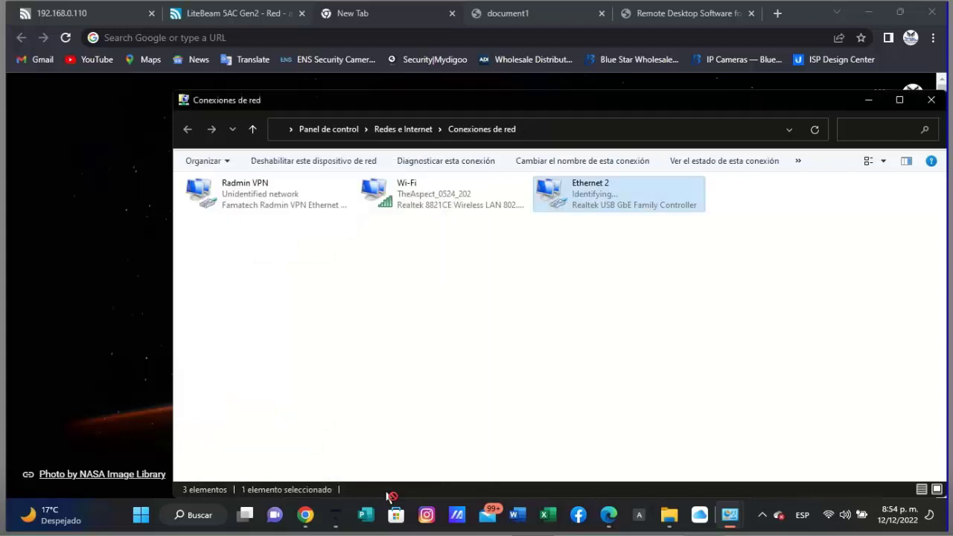
left_click(186, 38)
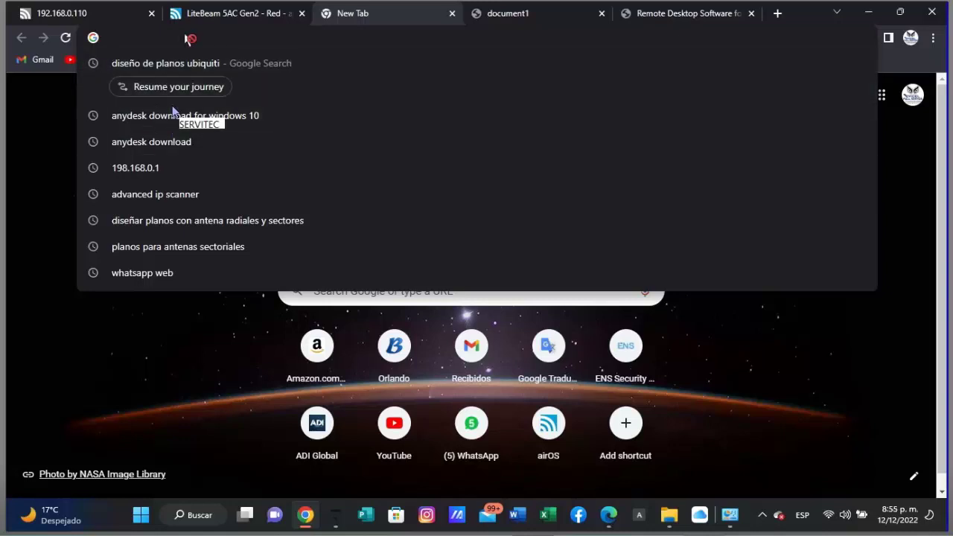
- Load 192.168.1.20 by picking the Ubiquiti suggestion in the address bar
type("1")
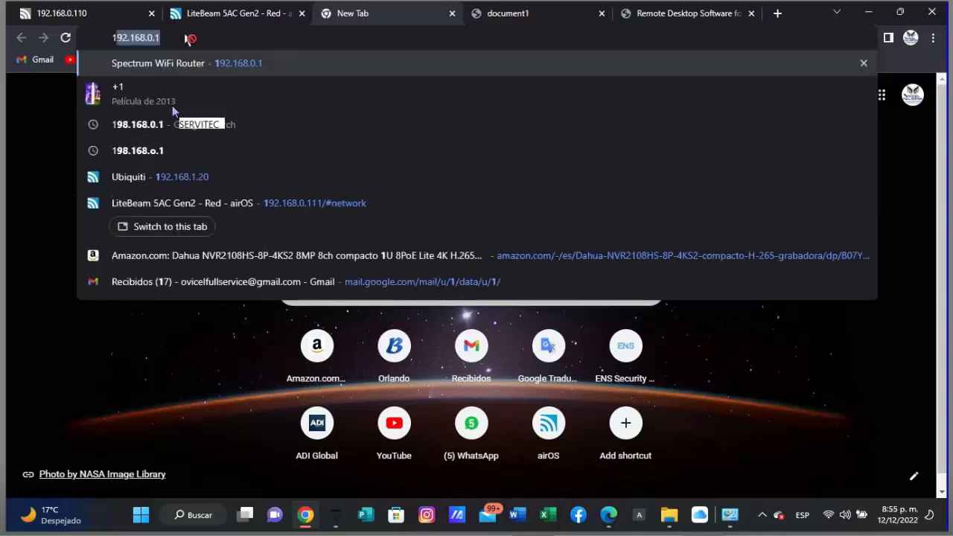
type("92")
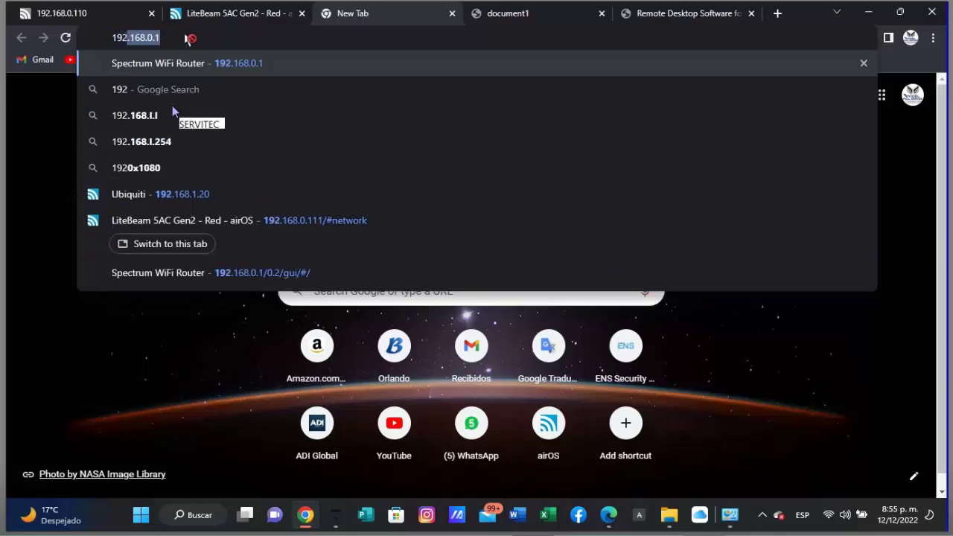
key("Down")
key("Down")
key("Down")
key("Down")
key("Down")
key("Return")
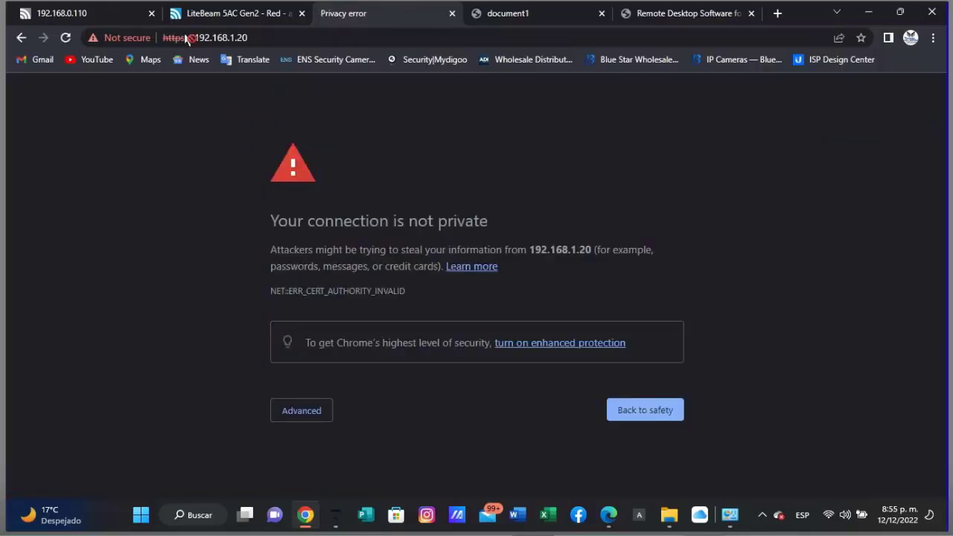
- Bypass the certificate warning via Advanced and proceed to 192.168.1.20 (unsafe)
key("Tab")
key("Return")
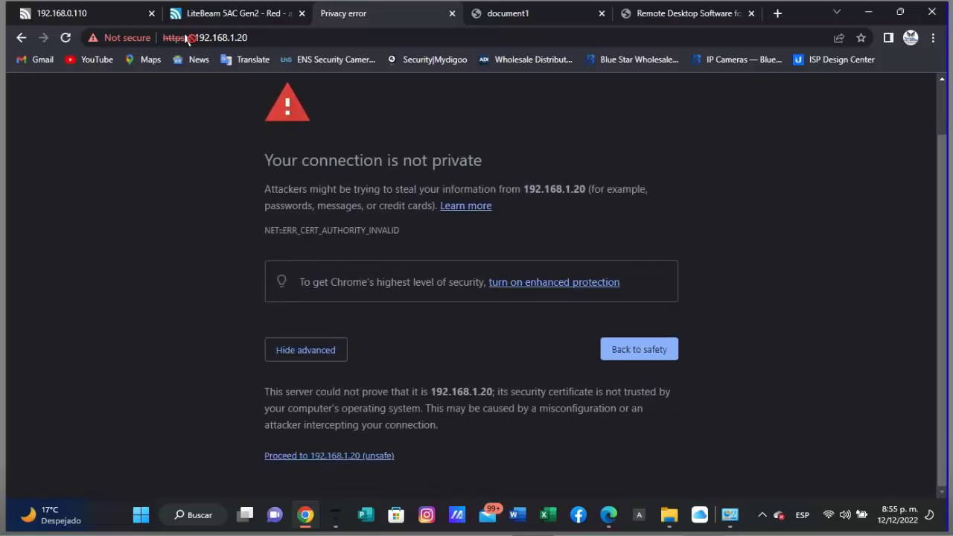
key("Tab")
key("Return")
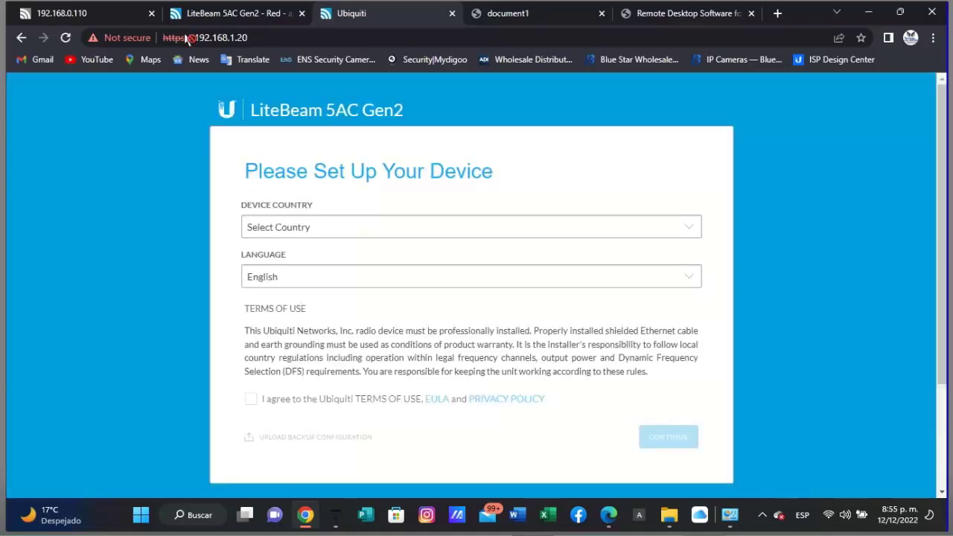
- Choose United States as device country and switch the interface language to Español
key("alt+Down")
key("Down")
key("Down")
key("Down")
key("Down")
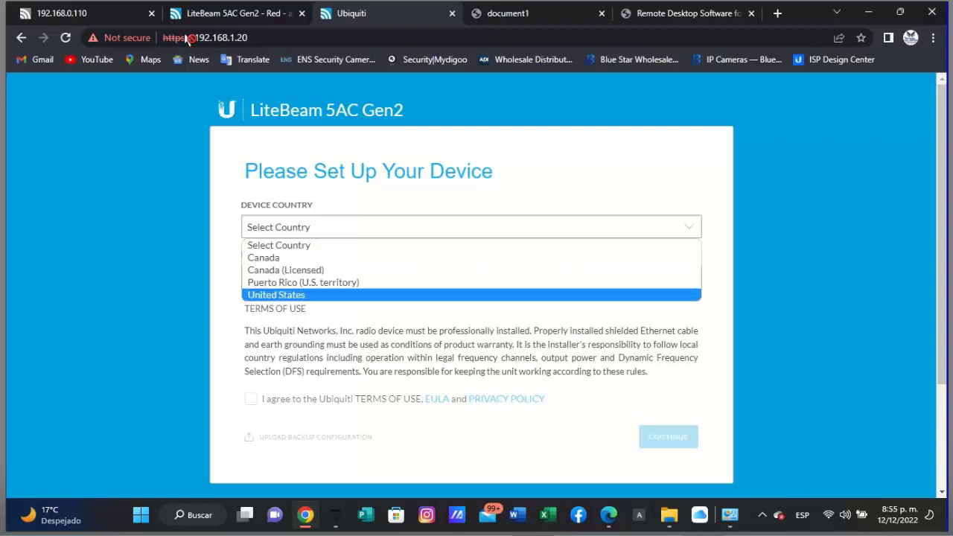
key("Return")
key("Tab")
key("alt+Down")
key("Up")
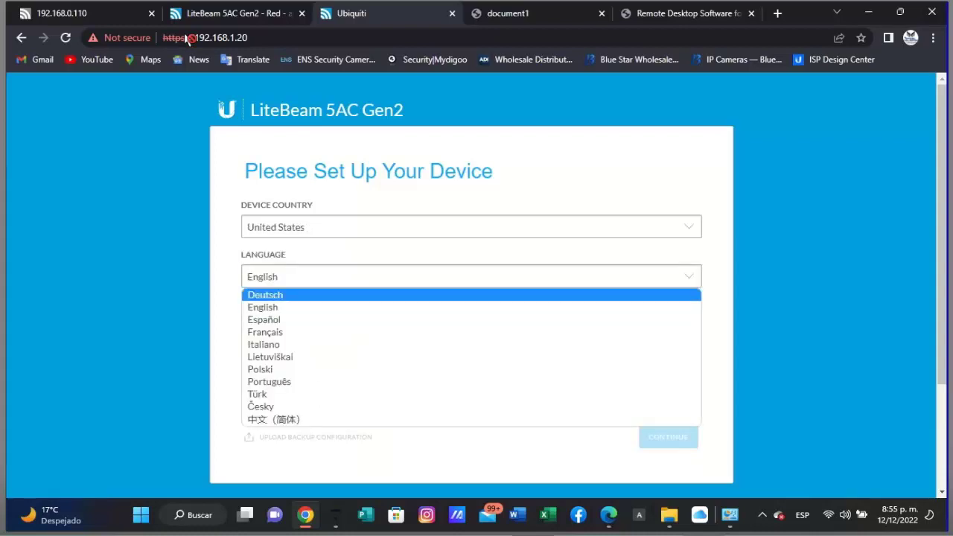
key("Down")
key("Down")
key("Return")
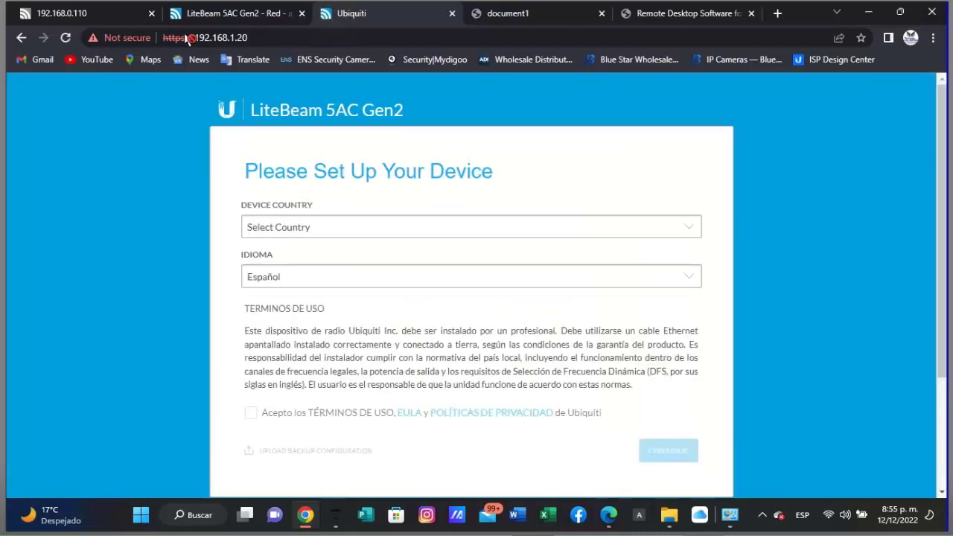
- Reselect United States after the reload, accept the terms, and continue
key("alt+Down")
key("Down")
key("Down")
key("Down")
key("Down")
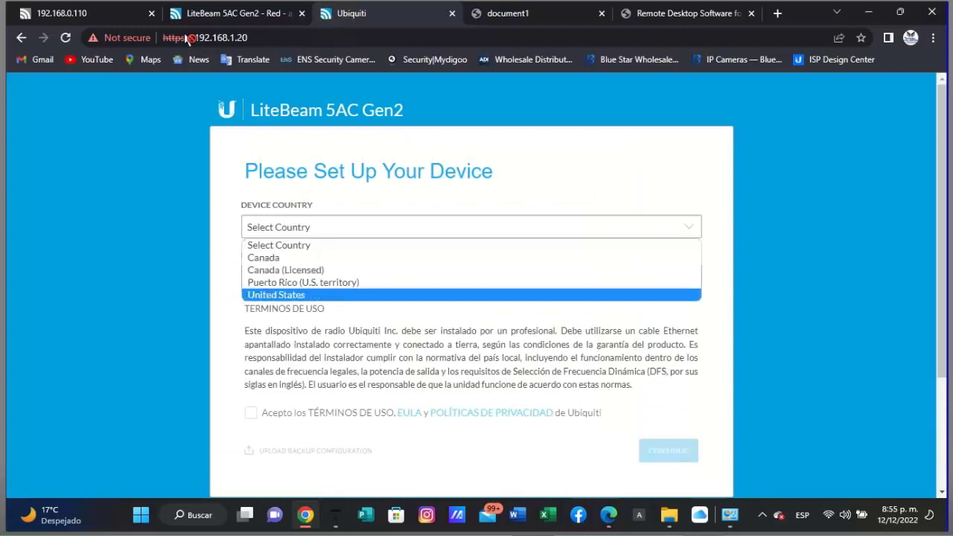
key("Return")
key("Tab")
key("Tab")
key("space")
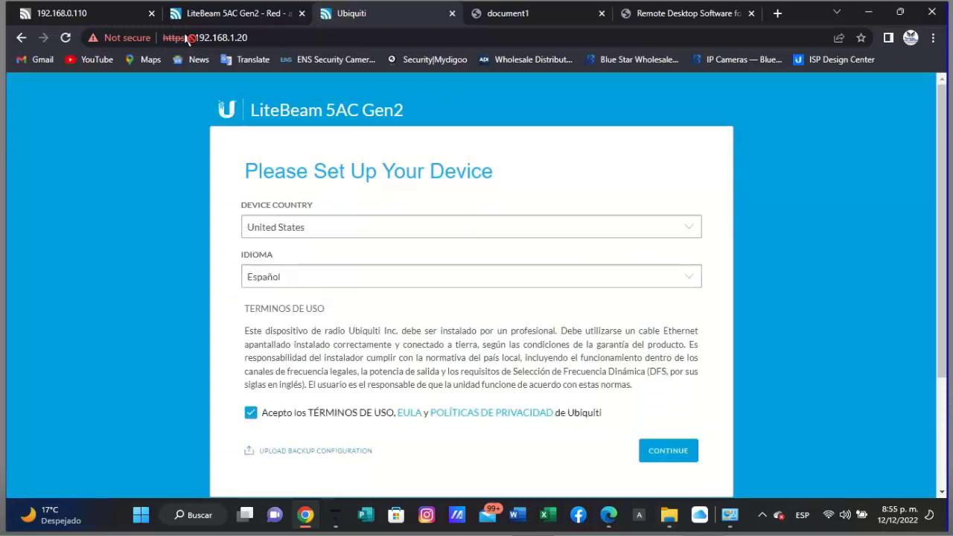
key("Return")
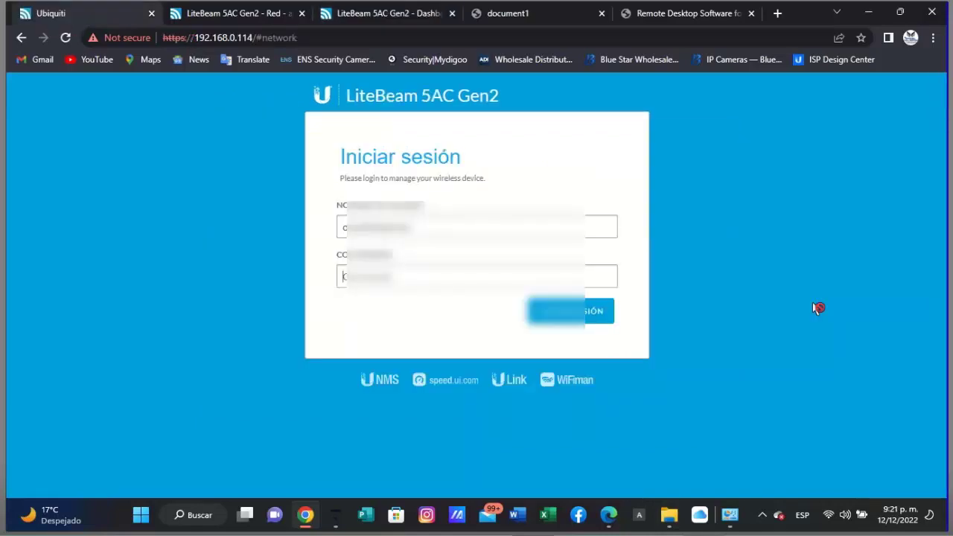
- Sign in with the device password, go to the Wireless page, and enable Control Frequency Scan List
type("••••••••")
key("Return")
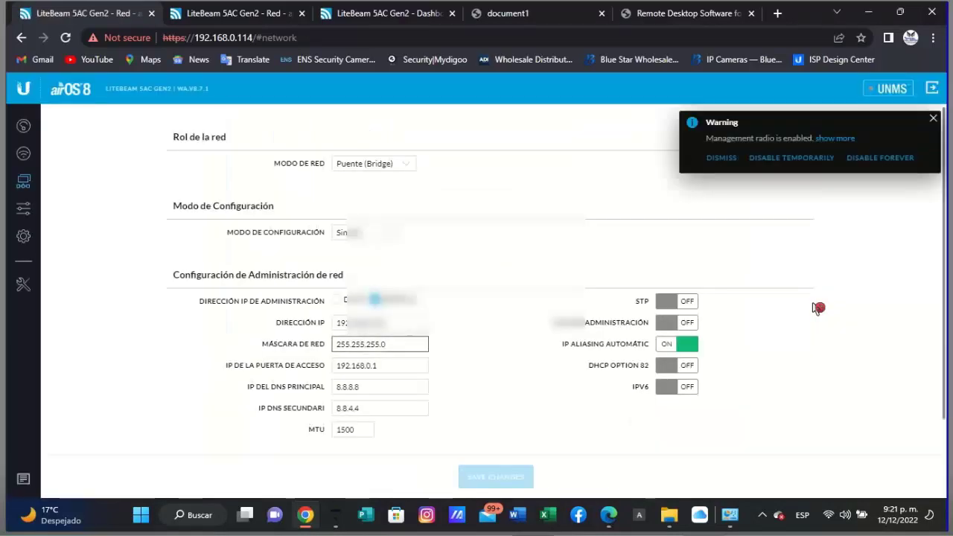
scroll(818, 308, "down", 1)
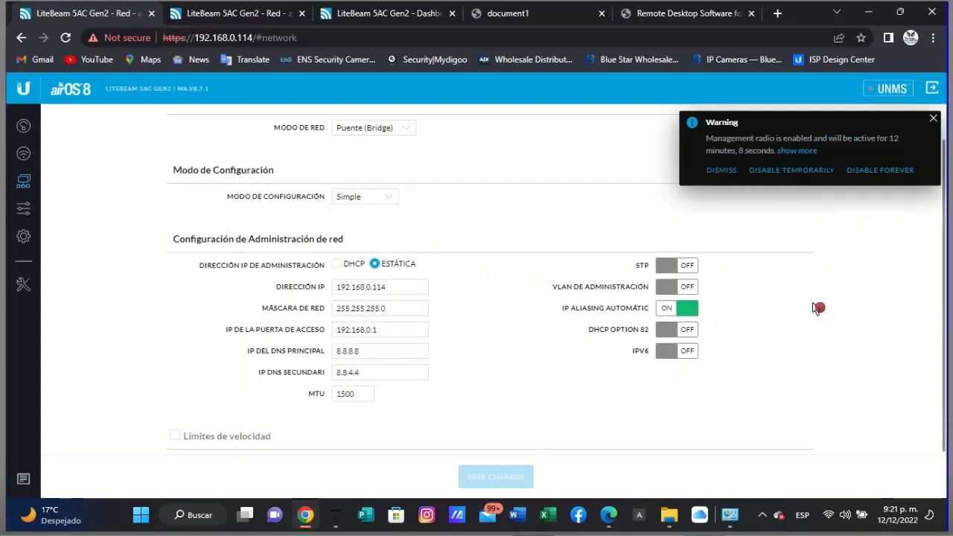
left_click(23, 207)
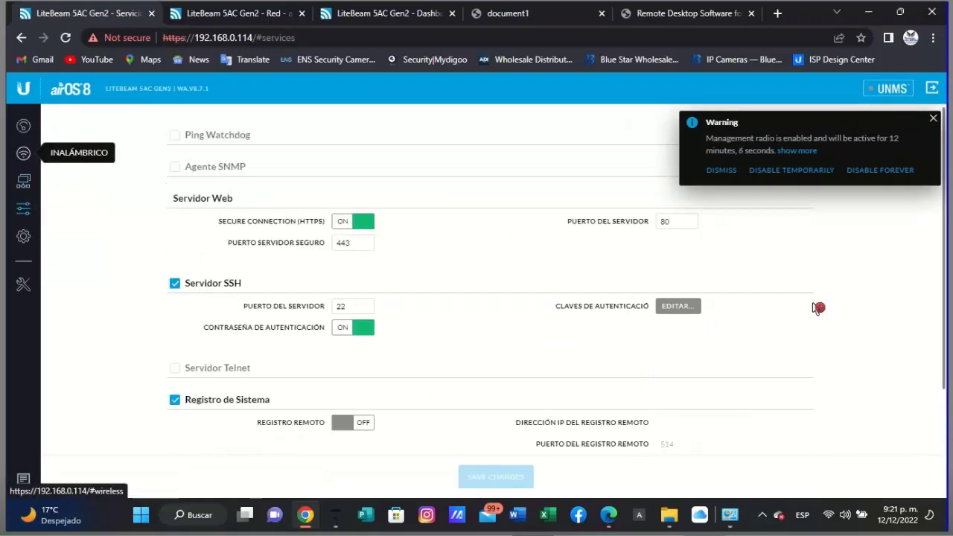
left_click(23, 153)
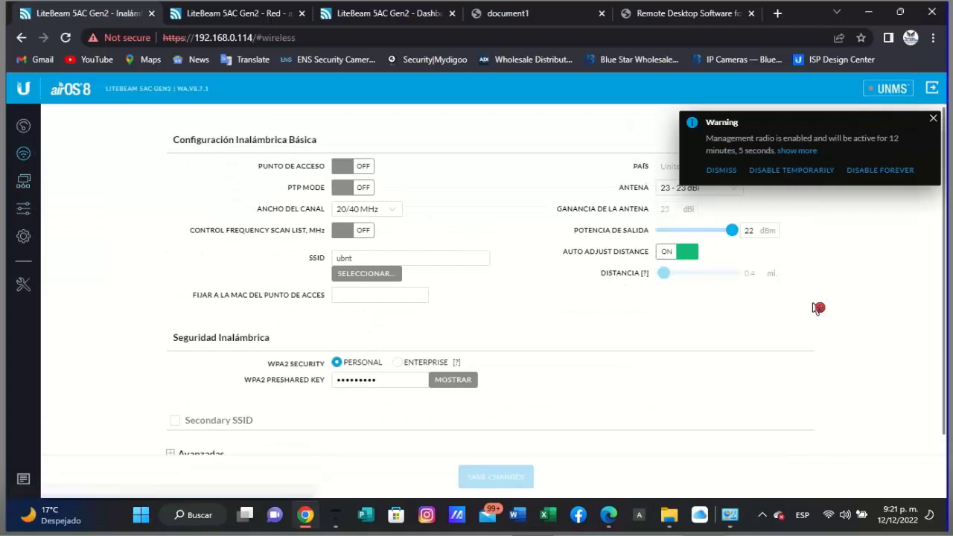
key("space")
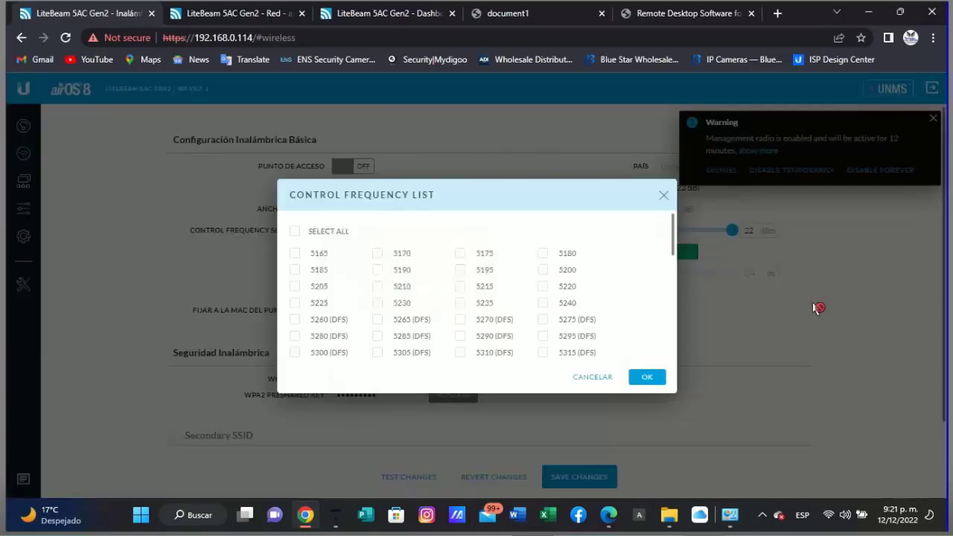
- Tick 5745 MHz in the frequency list, drop output power to 4 dBm, and save
scroll(818, 307, "down", 5)
key("space")
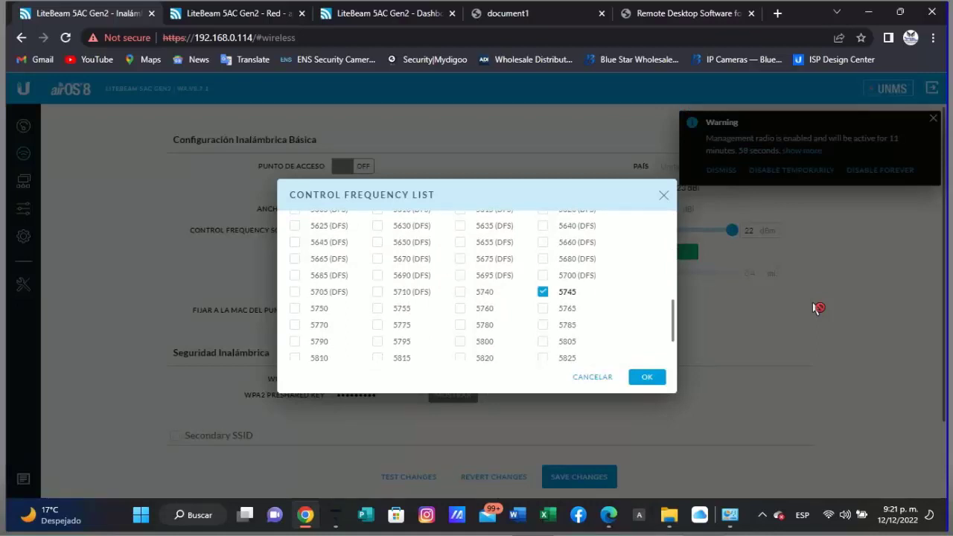
key("Return")
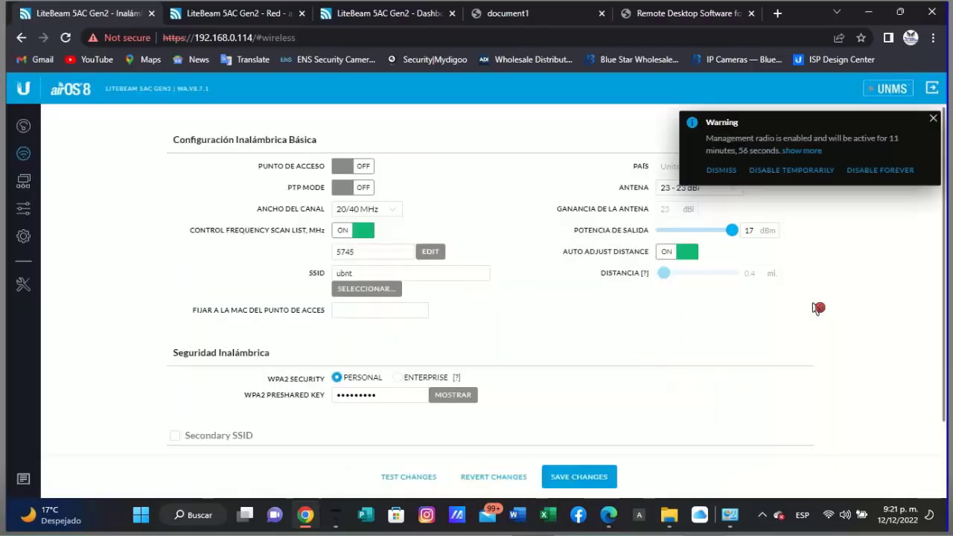
key("Left")
key("Left")
key("Left")
key("Left")
key("Left")
key("Left")
key("Left")
key("Left")
key("Left")
key("Left")
key("Left")
key("Left")
key("Left")
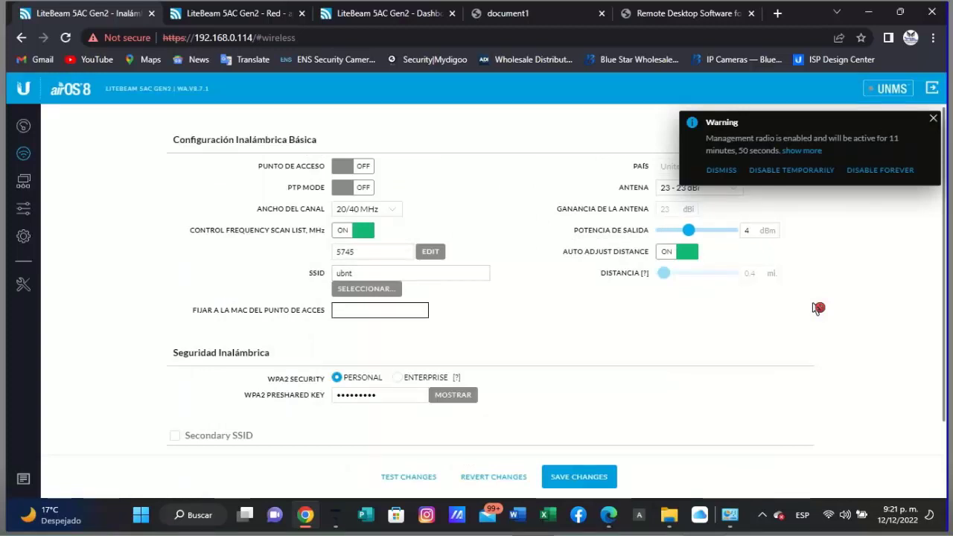
key("Return")
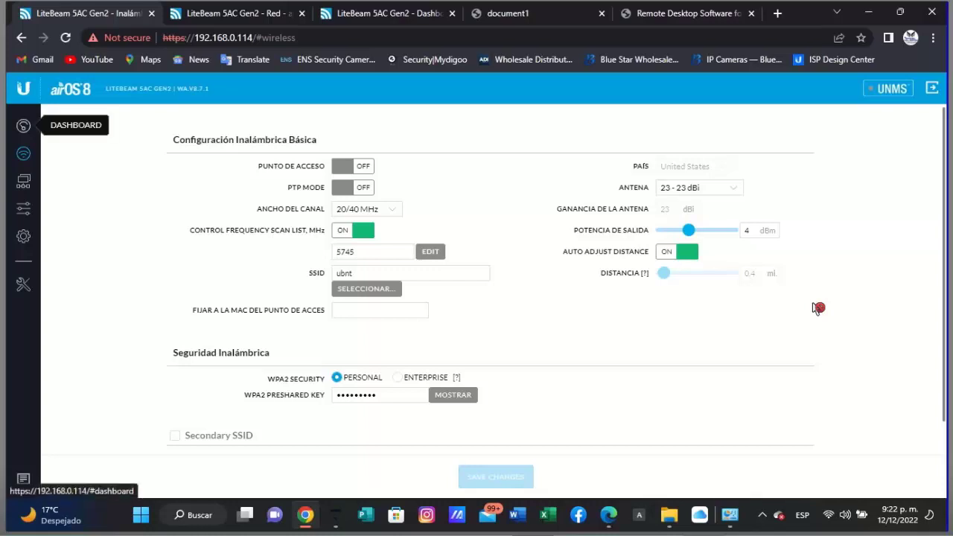
left_click(23, 125)
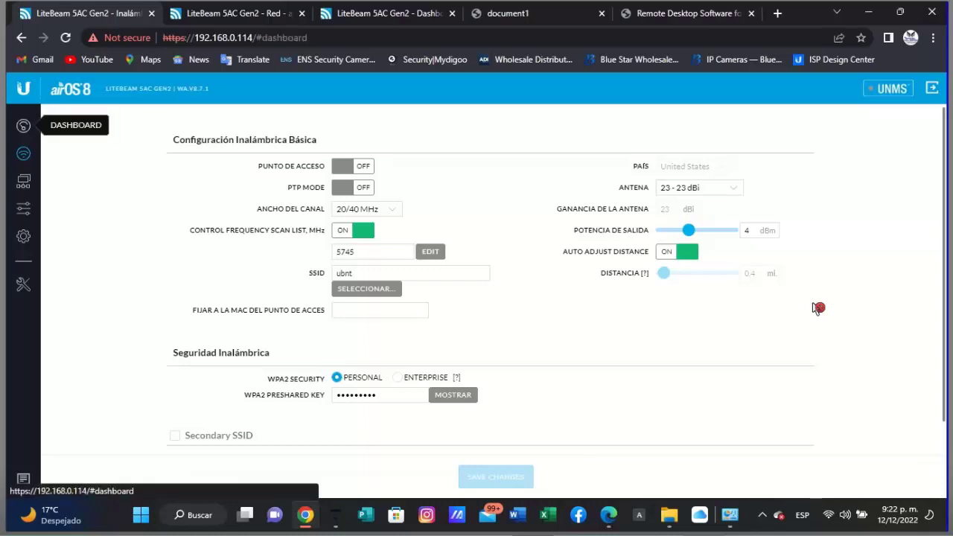
left_click(23, 153)
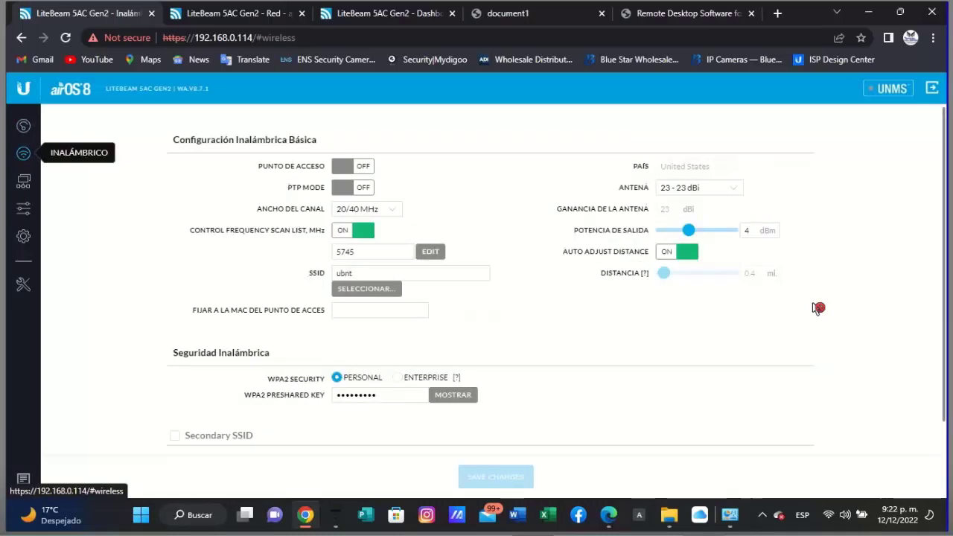
key("F5")
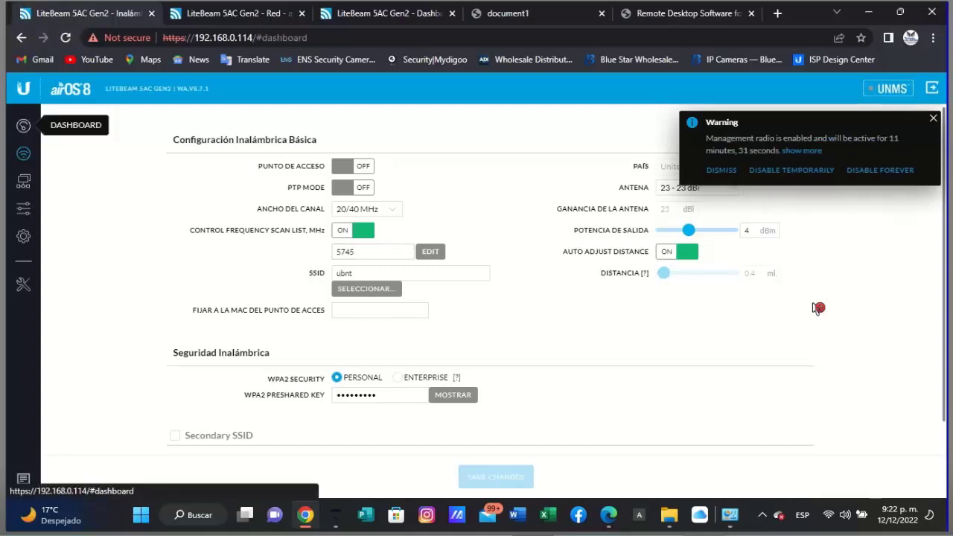
left_click(23, 125)
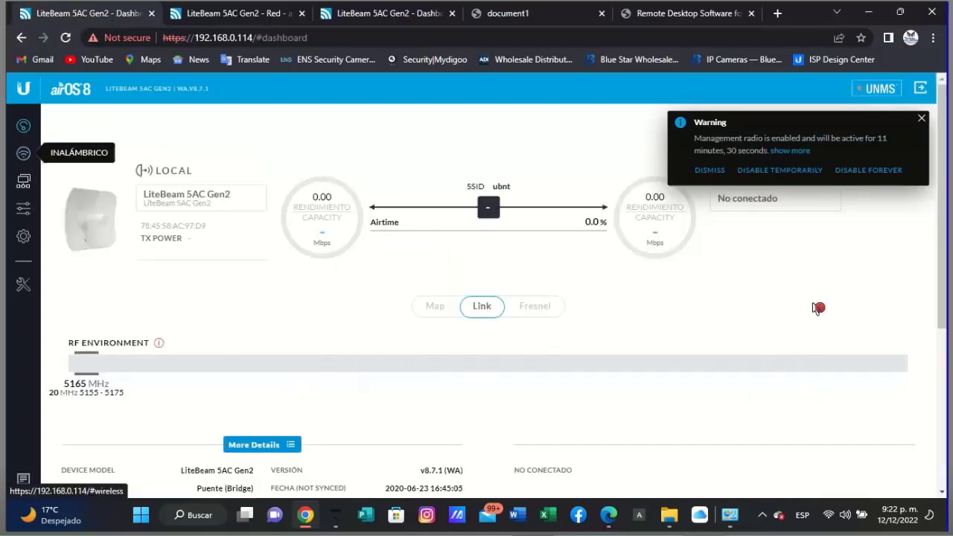
left_click(23, 153)
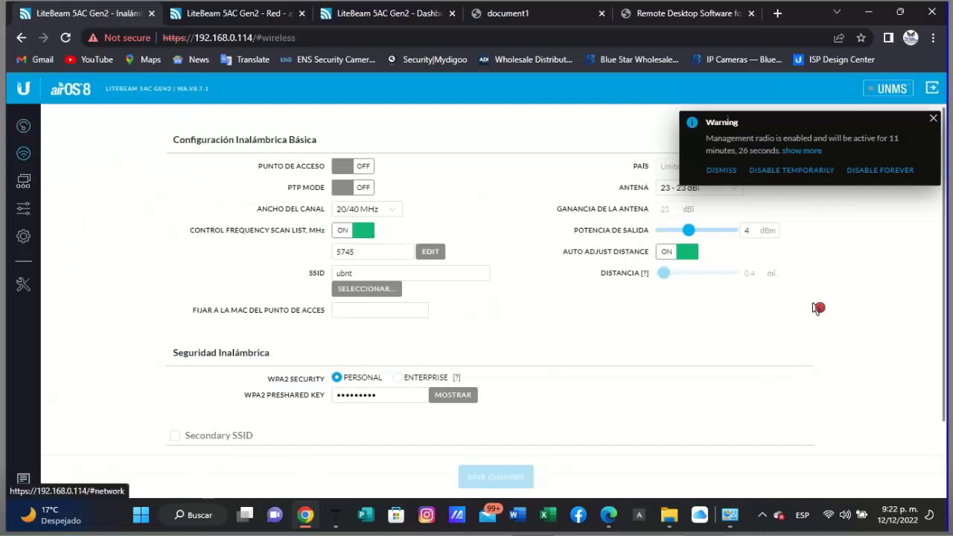
- Run a site survey and lock onto lap120principal (LiteAP AC) by its MAC address
left_click(367, 289)
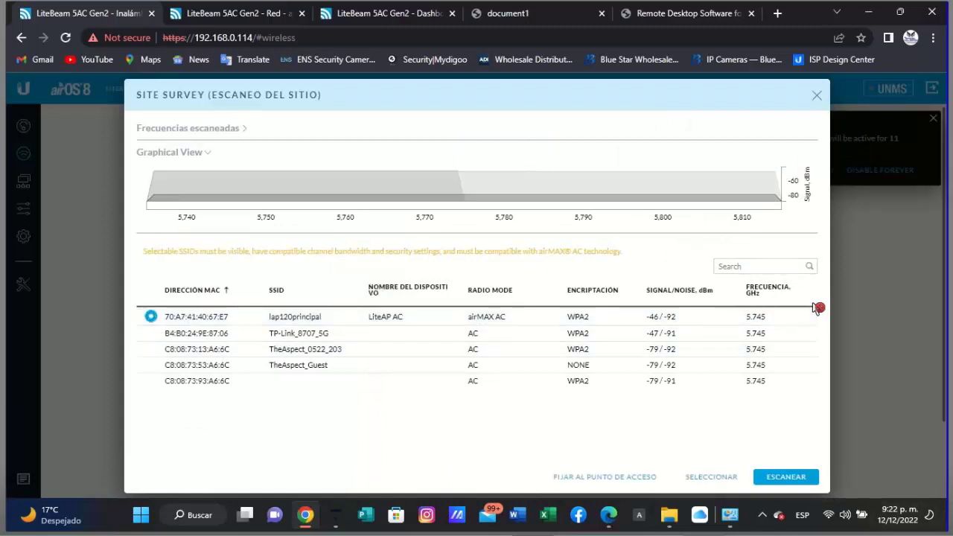
key("Return")
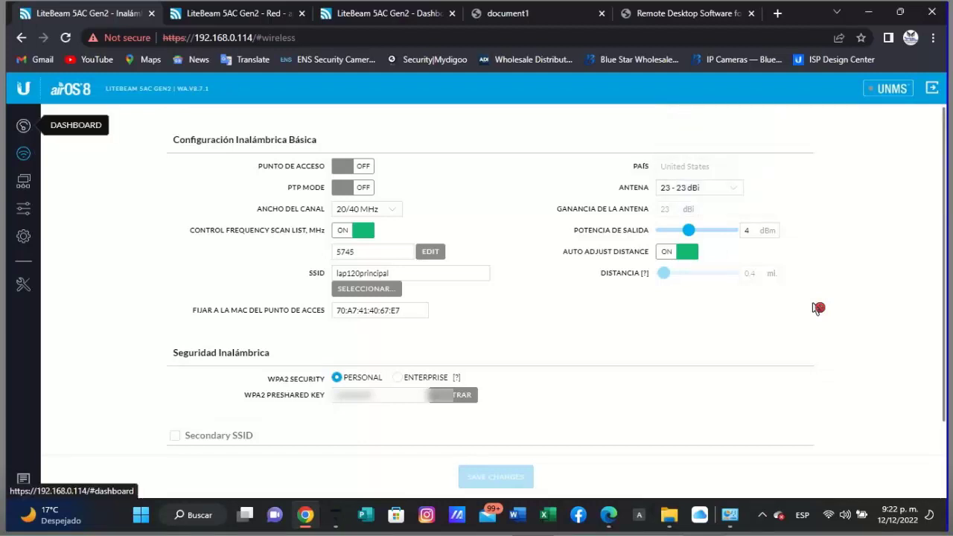
- Review the dashboard's link to LiteAP AC over lap120principal: 984.25 ft, -47/-46 dBm signals, 4x rate
left_click(23, 125)
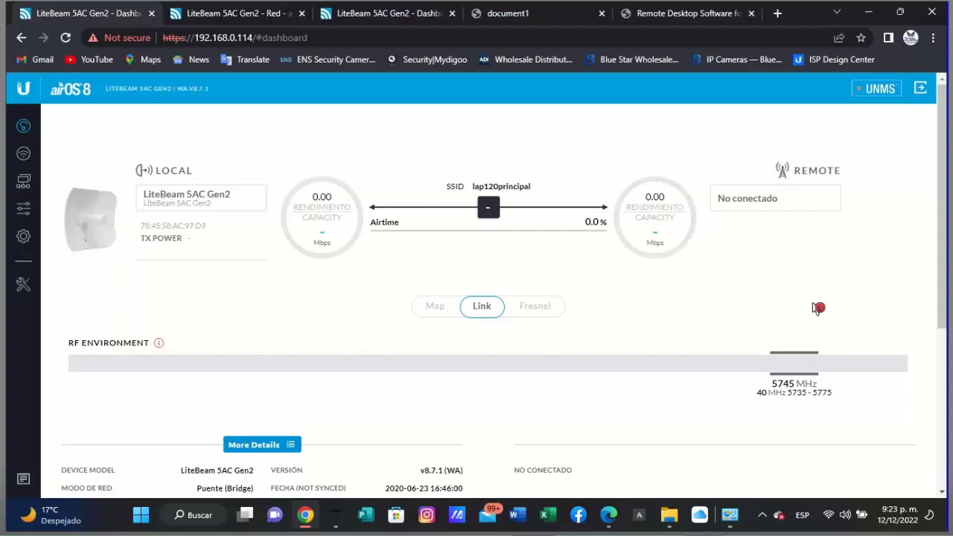
scroll(819, 307, "down", 4)
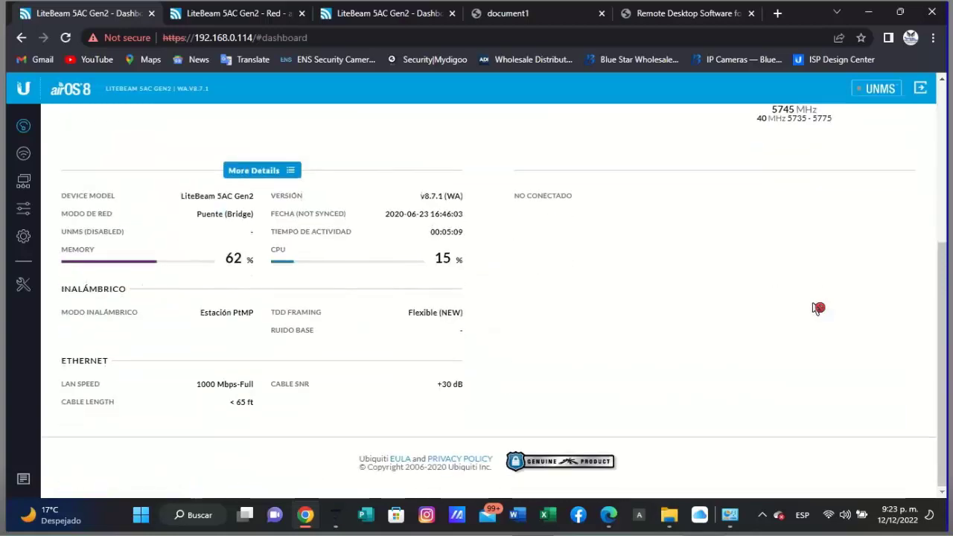
scroll(818, 308, "up", 4)
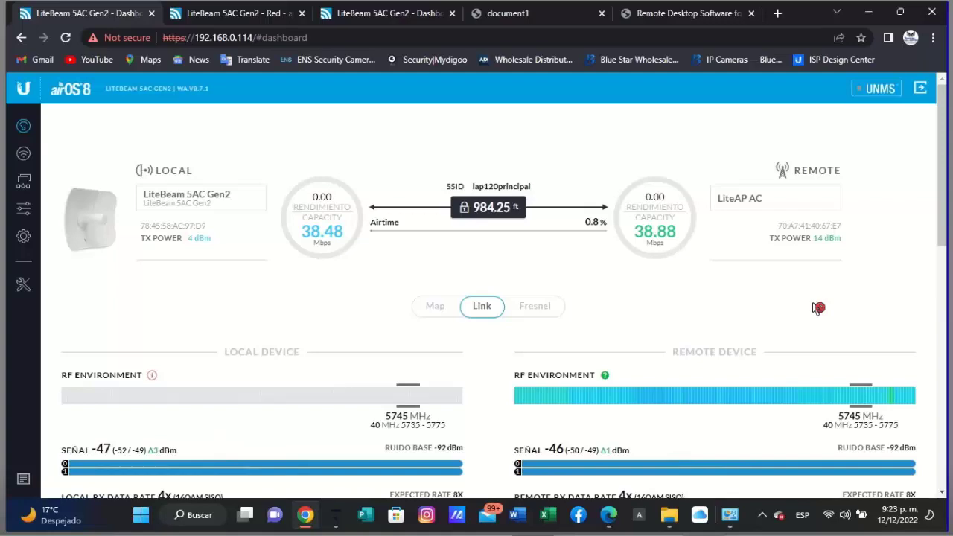
scroll(819, 308, "down", 3)
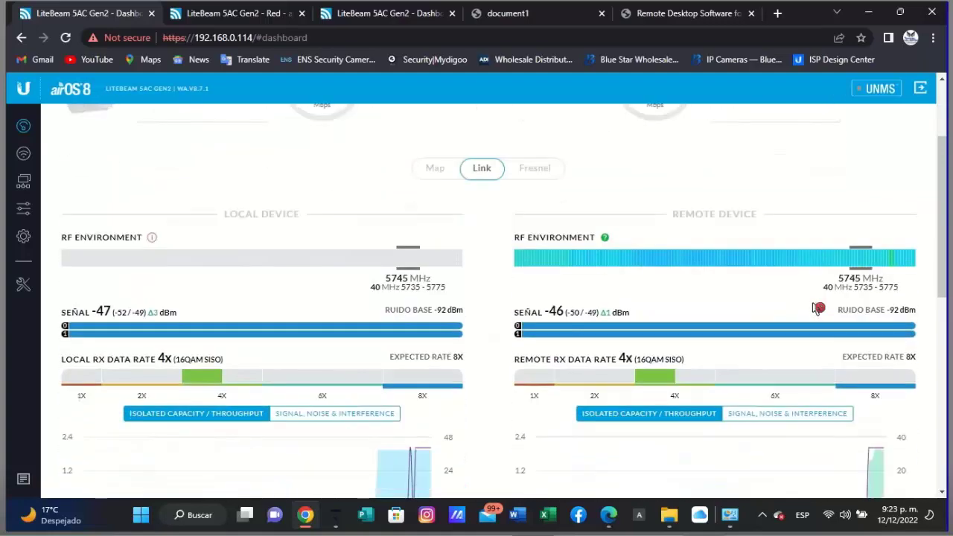